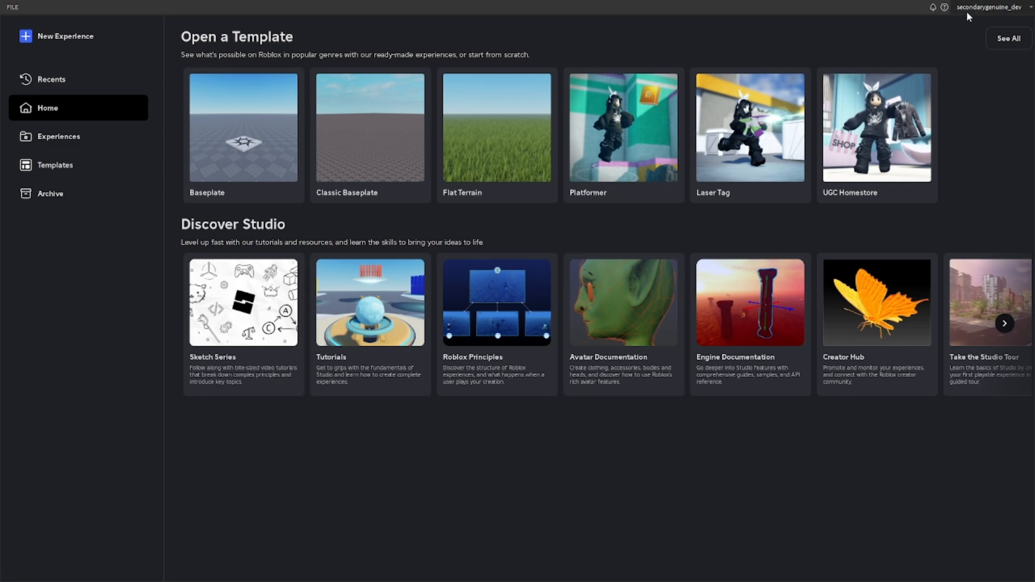
click(997, 6)
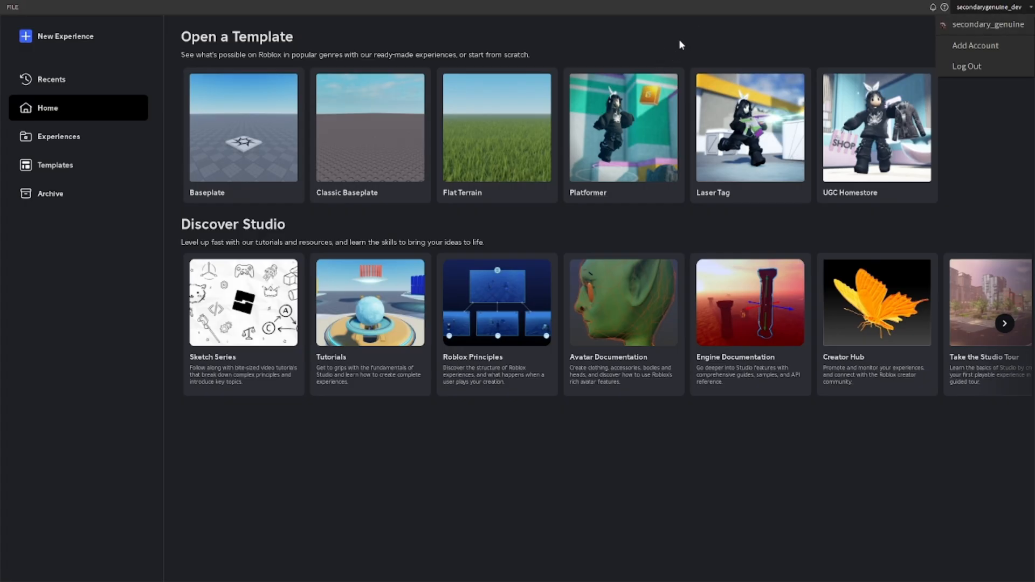
click(656, 36)
click(998, 6)
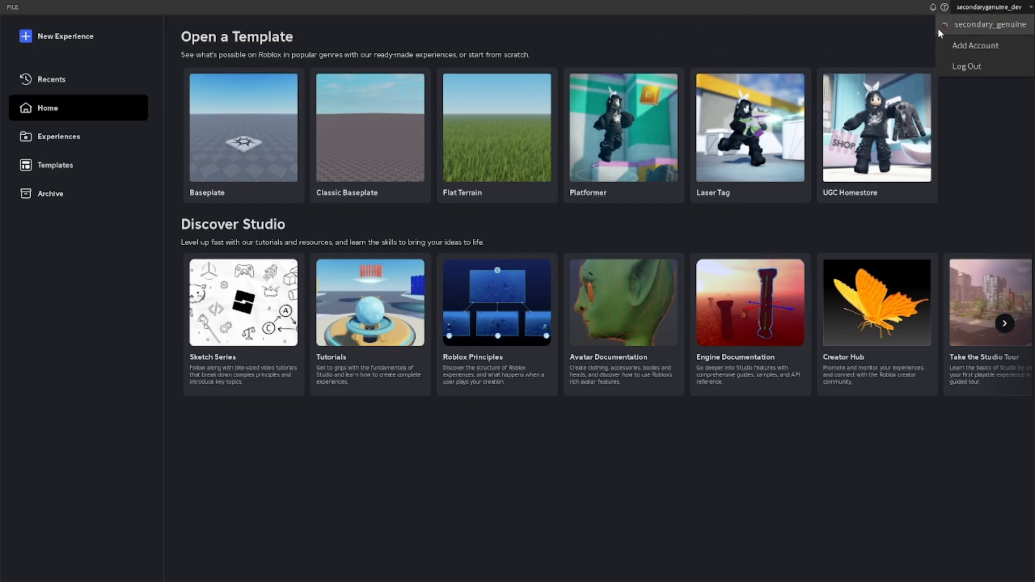
click(838, 28)
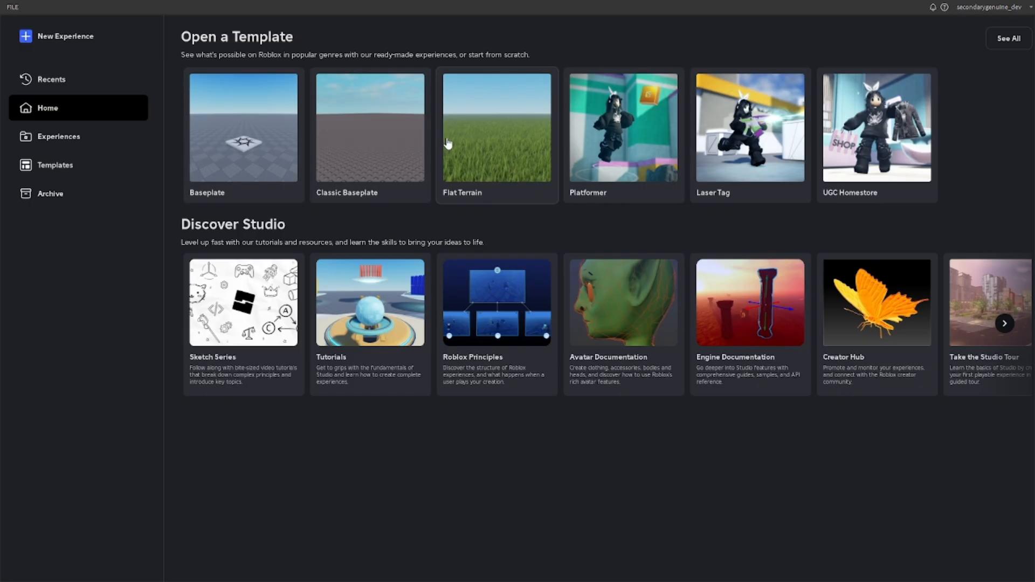
- Create a new place from the Classic Baseplate template
click(87, 136)
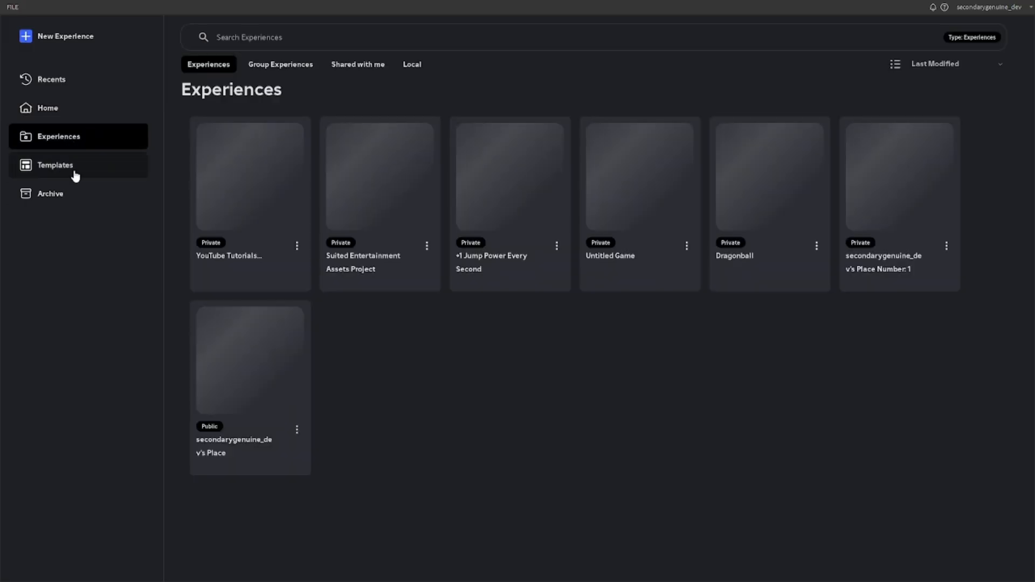
click(71, 176)
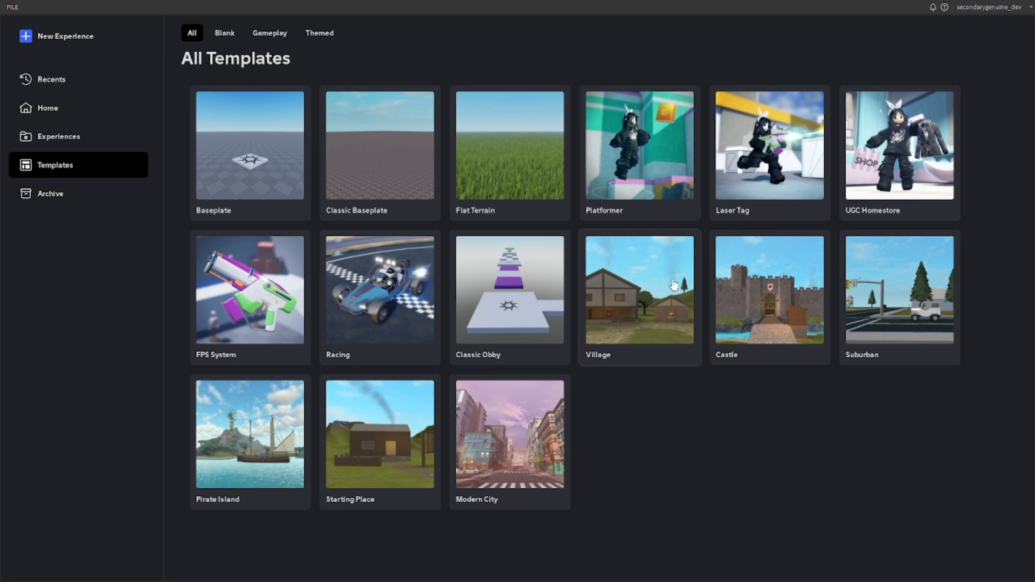
click(353, 139)
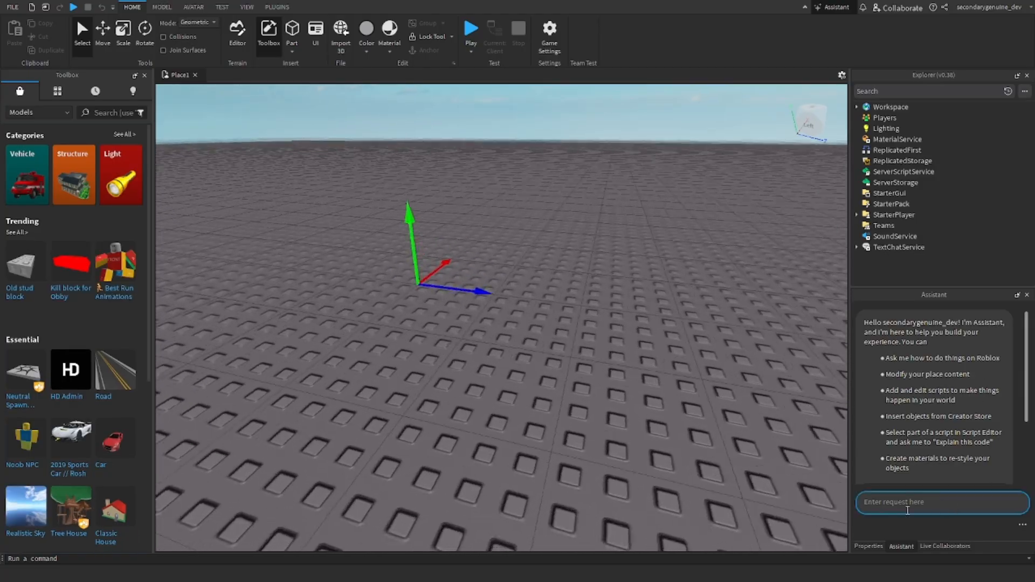
- Close the Assistant and Live Collaborators panes so that Properties shows beneath the Explorer
click(836, 7)
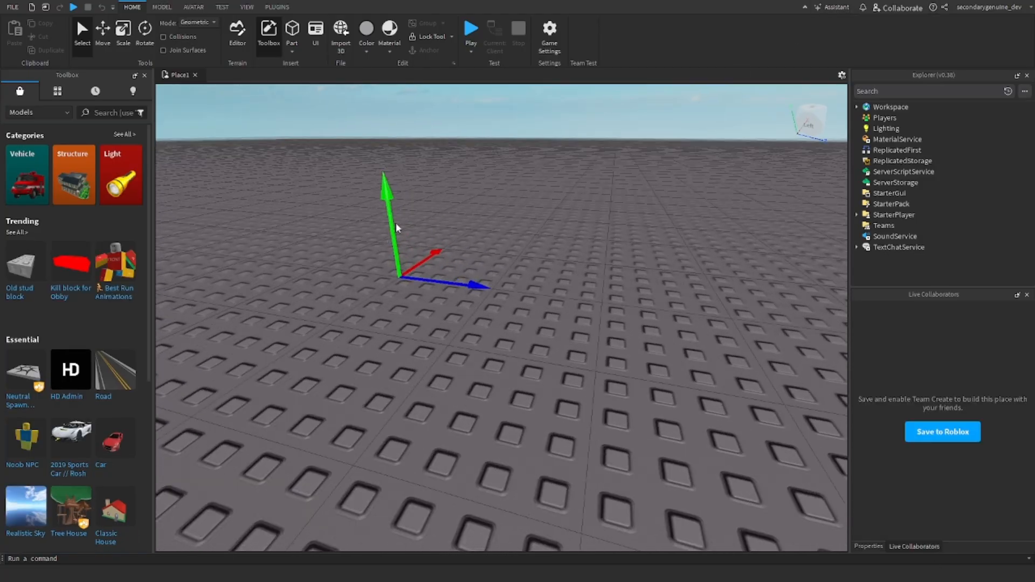
scroll(518, 243, down, 5)
mouse_move(517, 239)
right_down()
mouse_move(534, 235)
mouse_move(521, 229)
mouse_move(500, 246)
right_up()
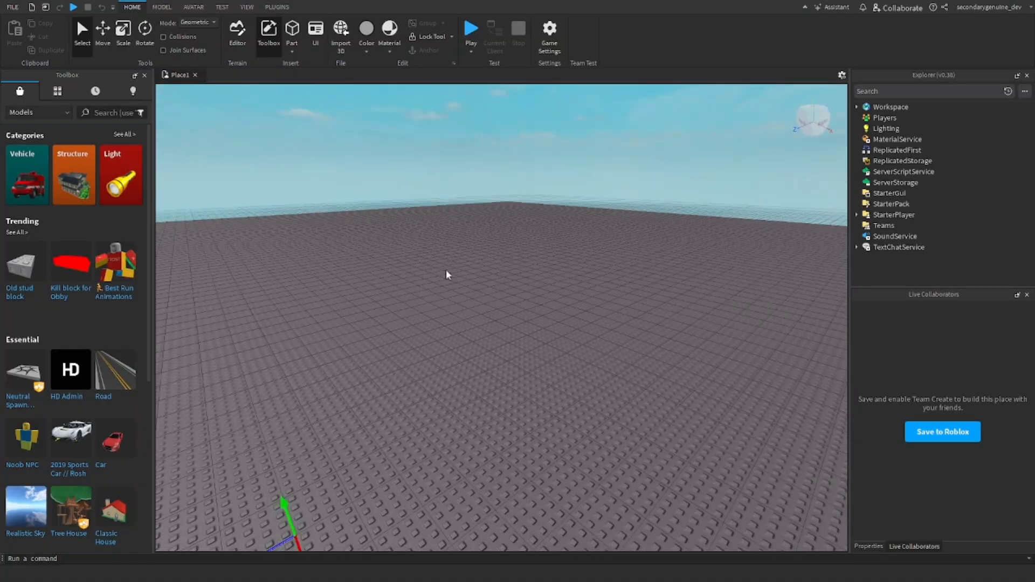
right_drag(471, 305, 737, 233)
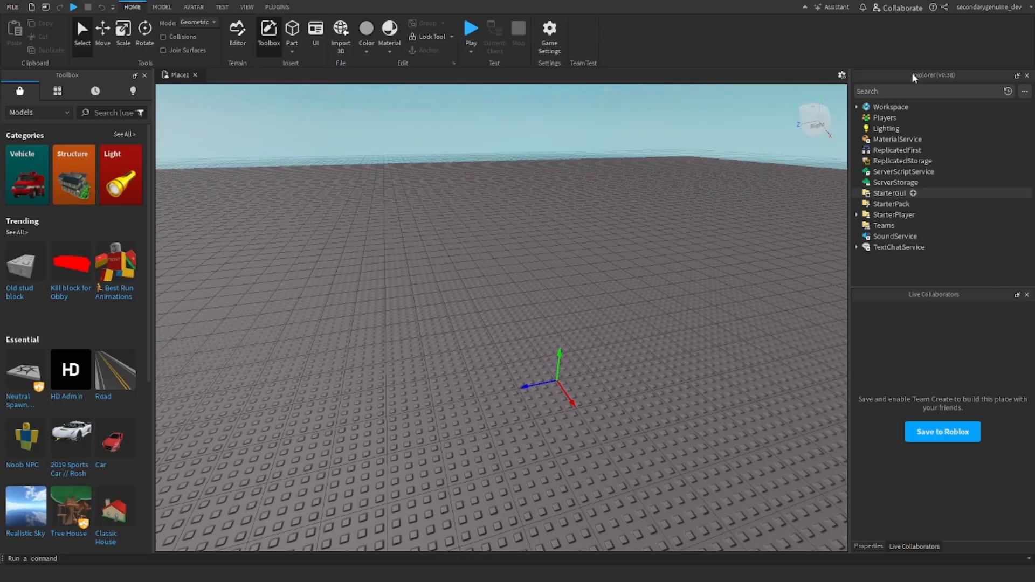
click(905, 8)
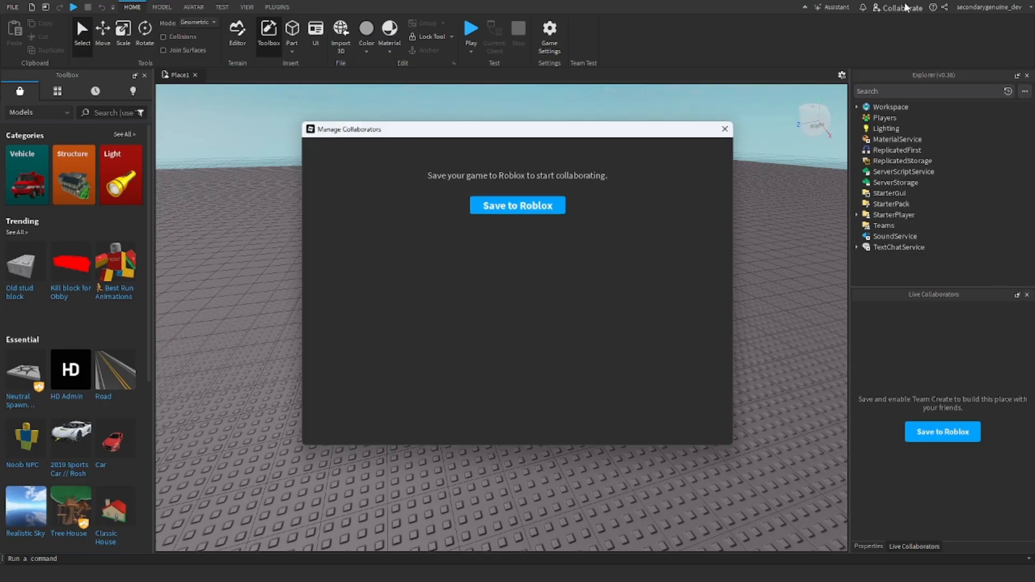
click(725, 129)
click(1027, 295)
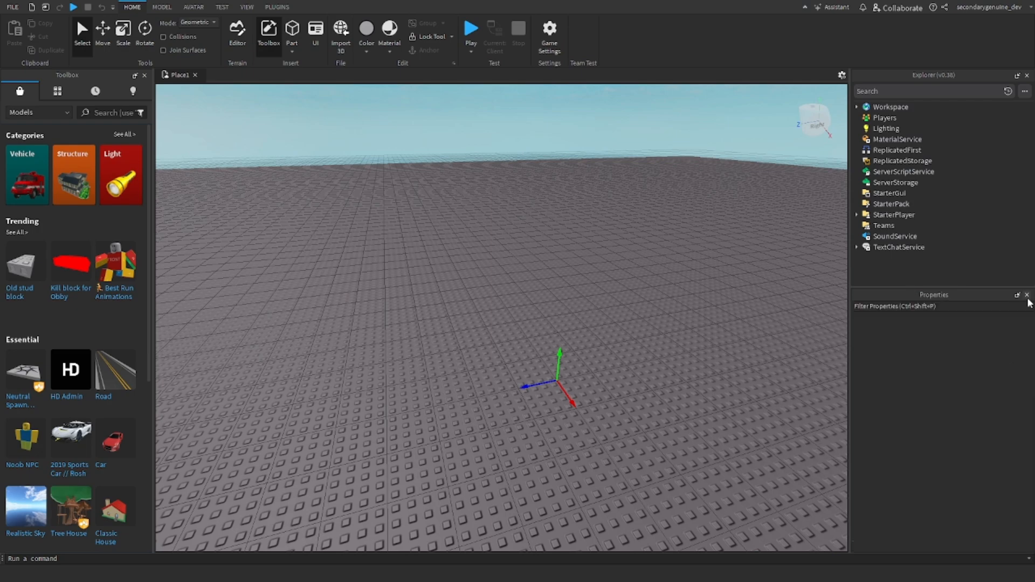
- Start saving the place to Roblox and name the game "Tutorials"
click(12, 7)
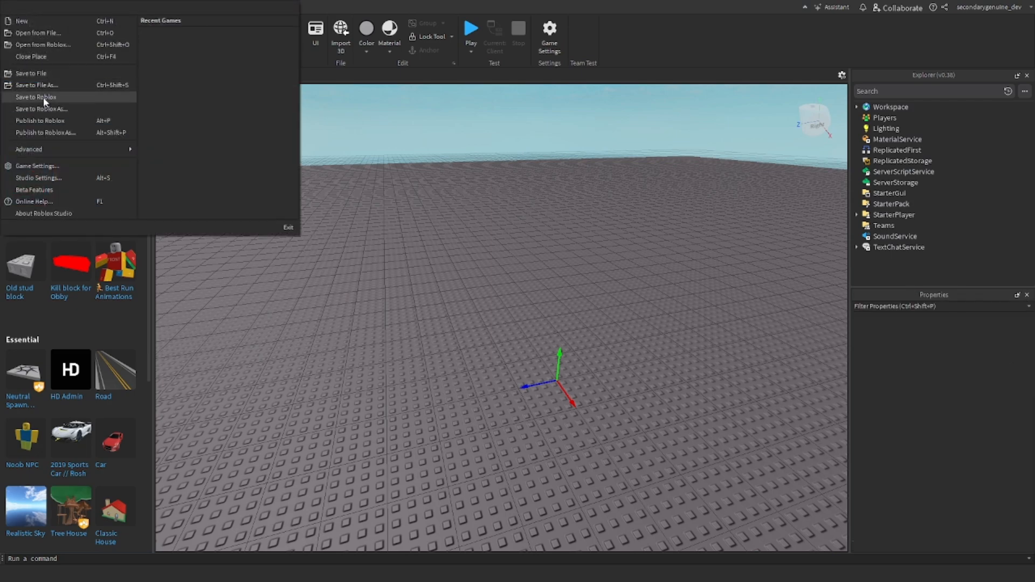
click(45, 98)
click(580, 135)
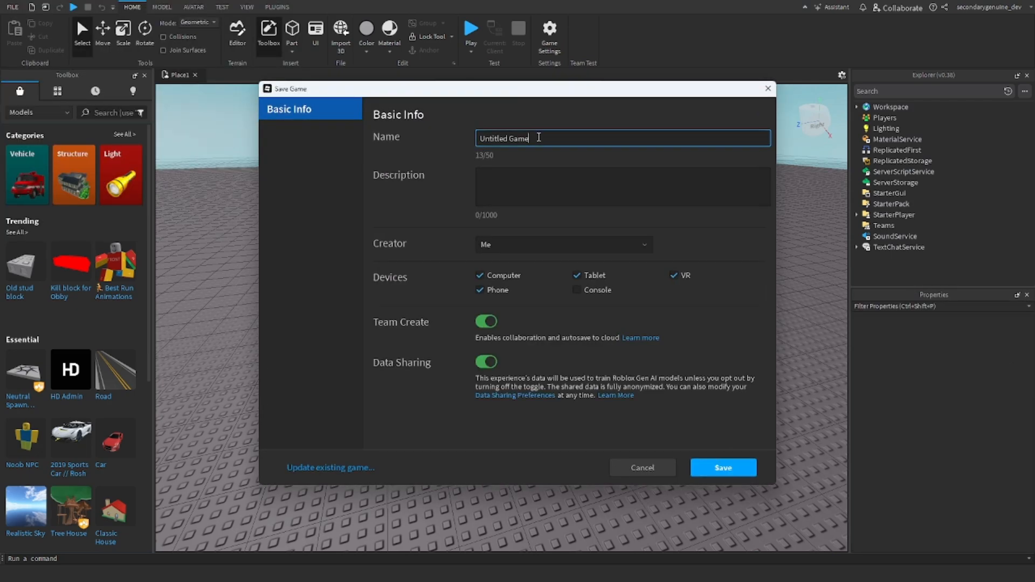
key(ctrl+a)
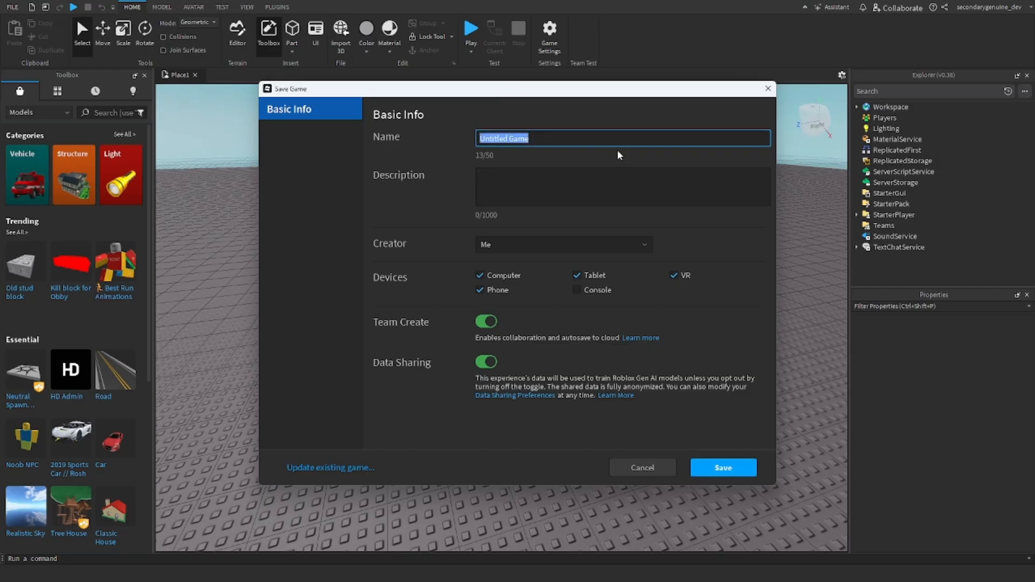
text(Tutorials)
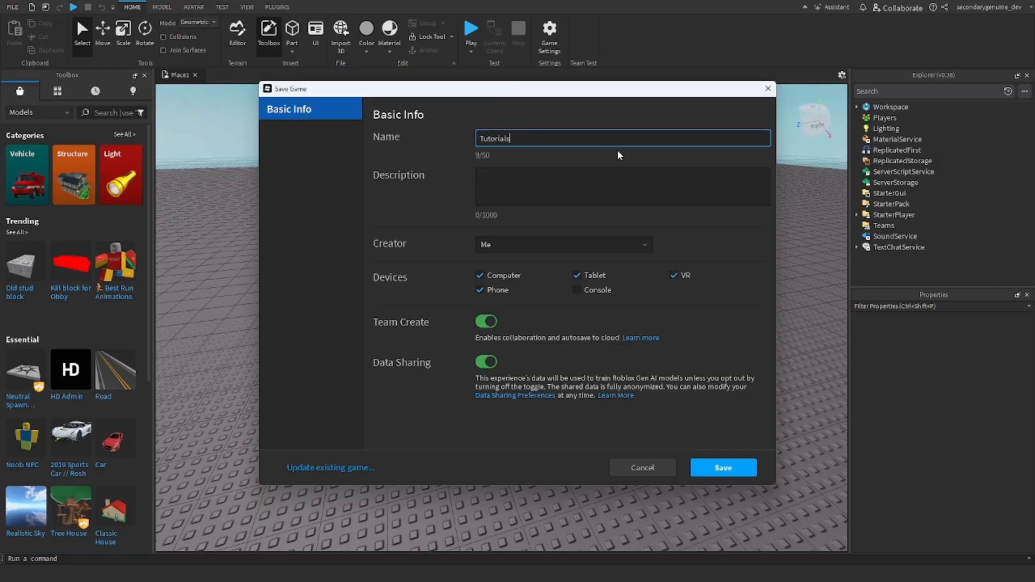
- Turn off Team Create for the game, save it to Roblox and dismiss the save dialog
click(556, 186)
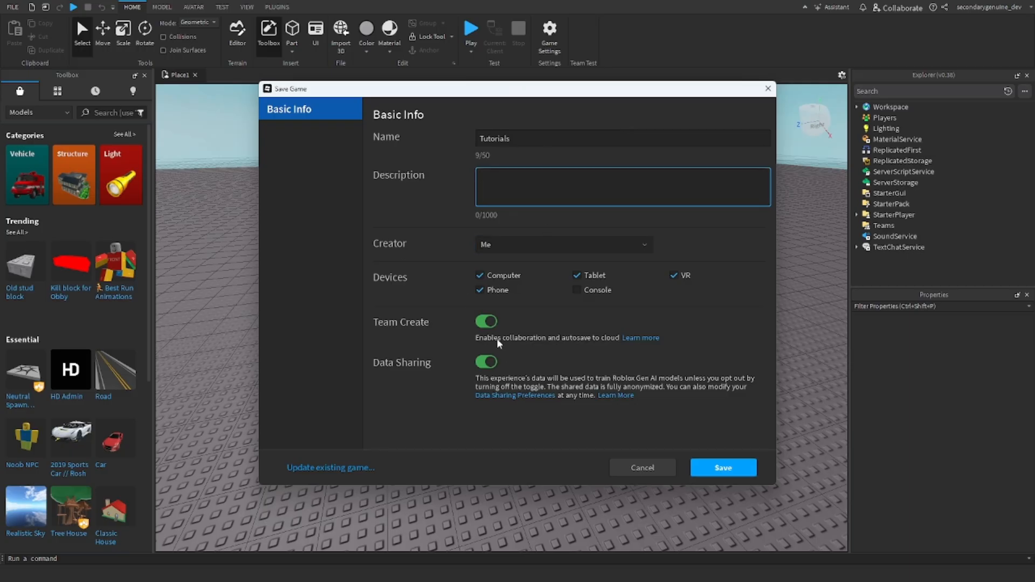
click(487, 321)
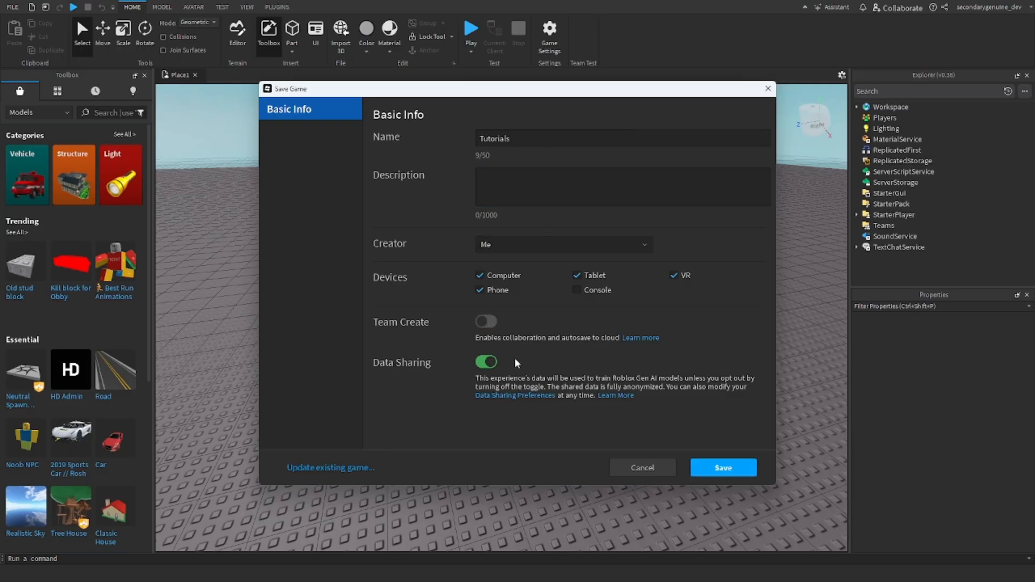
click(515, 244)
click(497, 266)
click(479, 290)
click(480, 290)
click(578, 276)
click(719, 469)
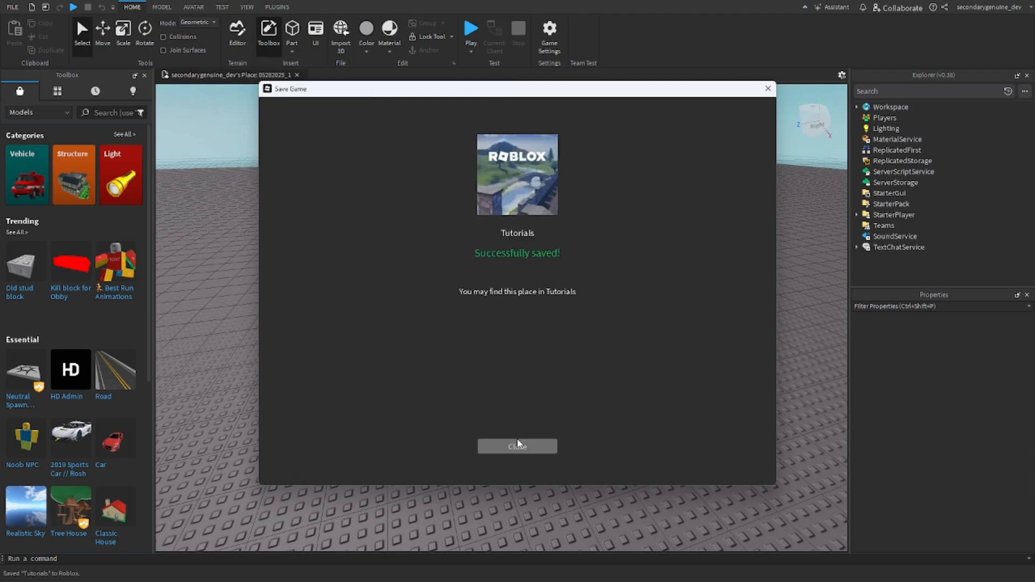
click(518, 444)
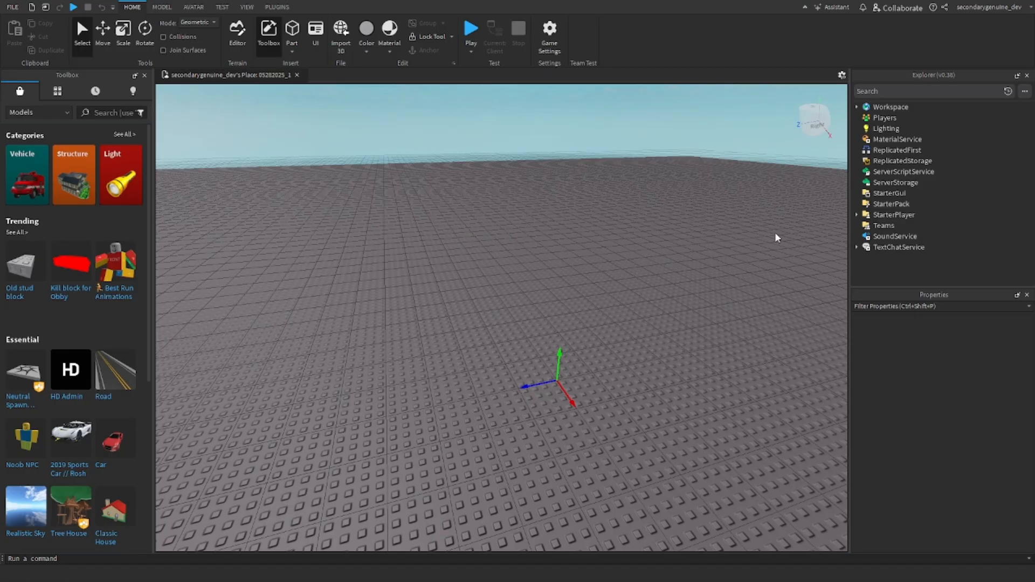
- Add a ScreenGui under StarterGui and enable its IgnoreGuiInset property
click(913, 193)
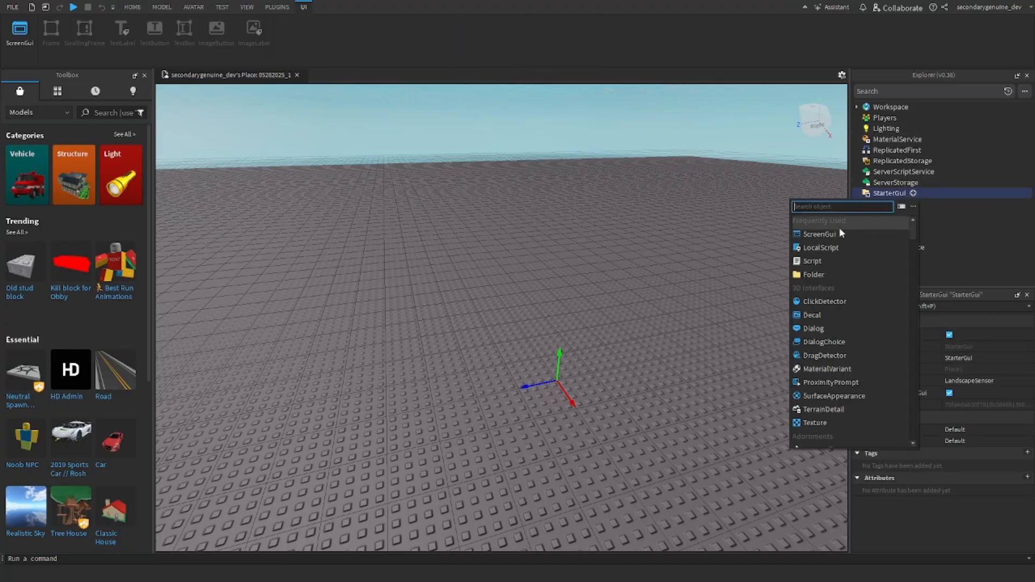
click(830, 235)
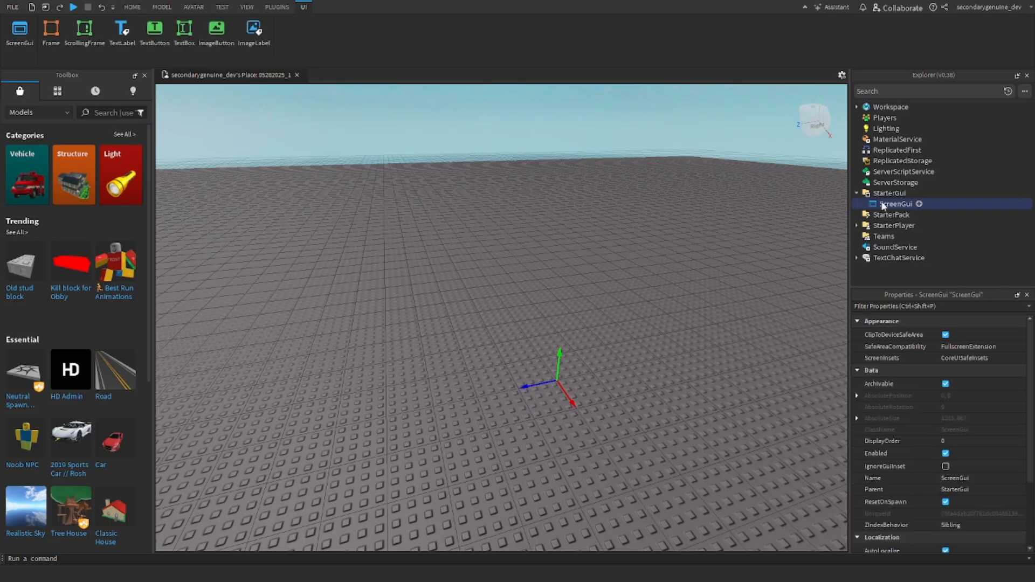
scroll(938, 426, down, 3)
scroll(948, 380, down, 1)
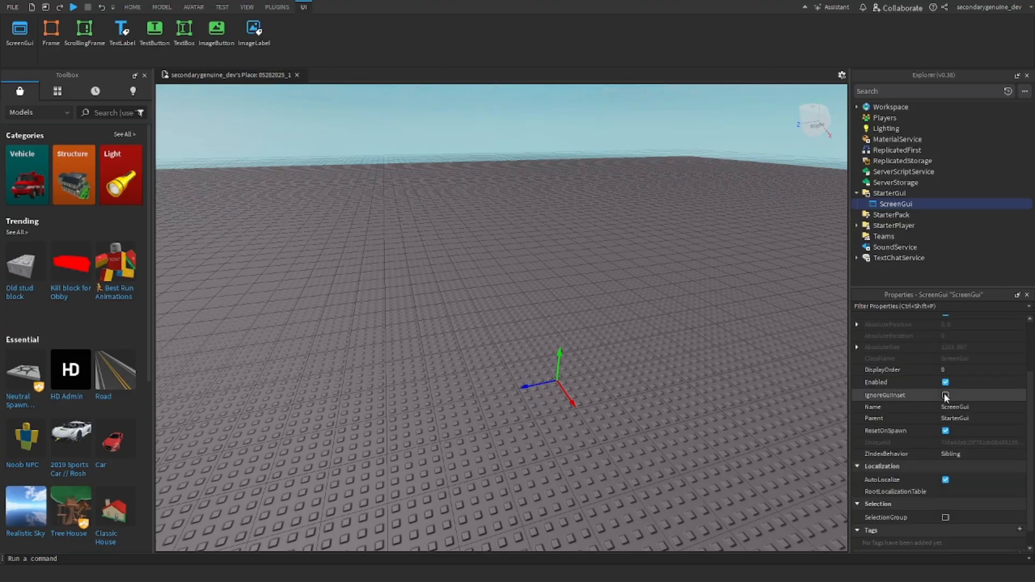
scroll(948, 397, up, 2)
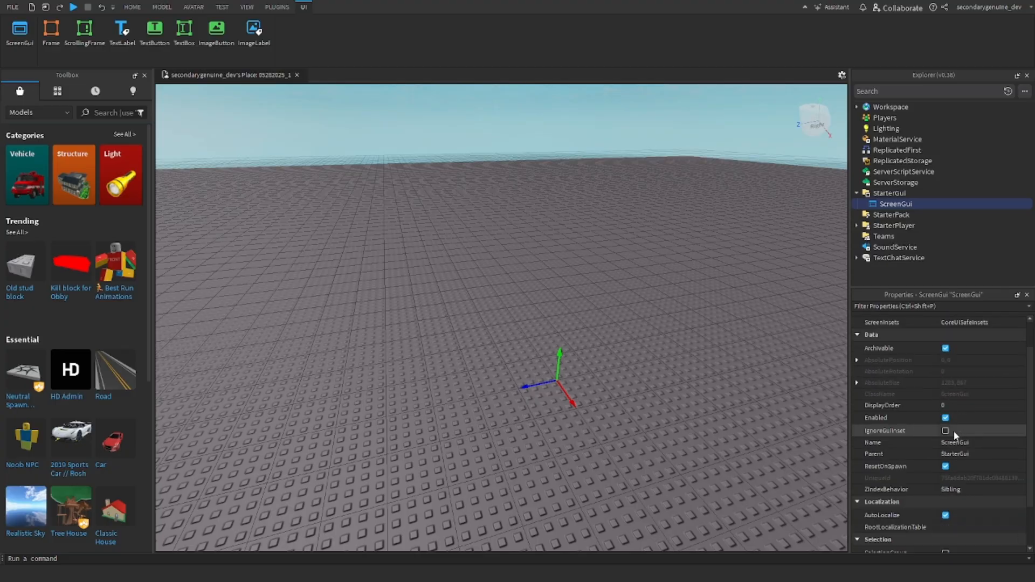
scroll(946, 381, up, 1)
scroll(946, 383, down, 3)
scroll(944, 390, up, 1)
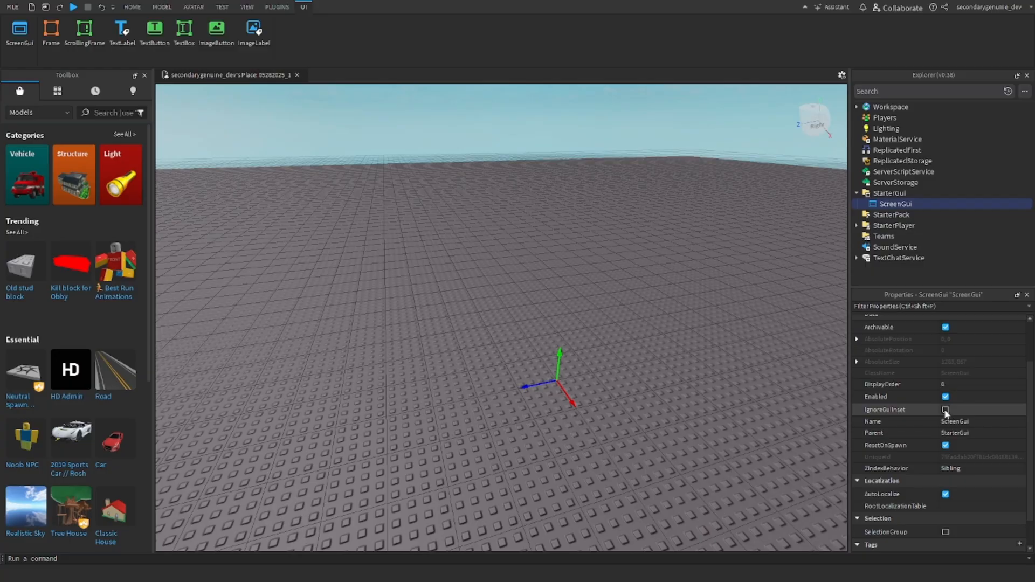
click(946, 410)
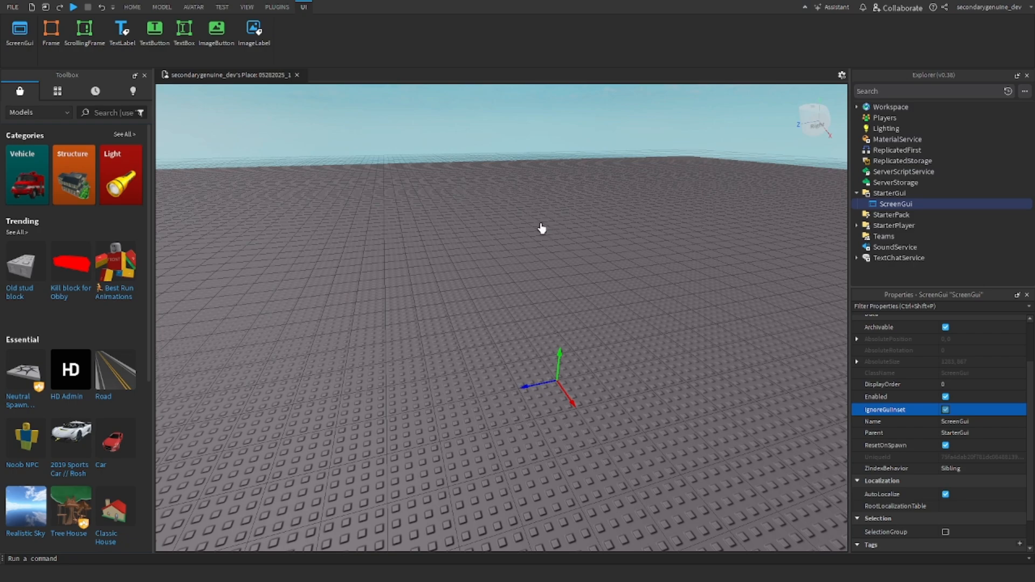
- Add a Frame inside the ScreenGui and move it to about 525 px across and 157 px down the viewport
click(919, 204)
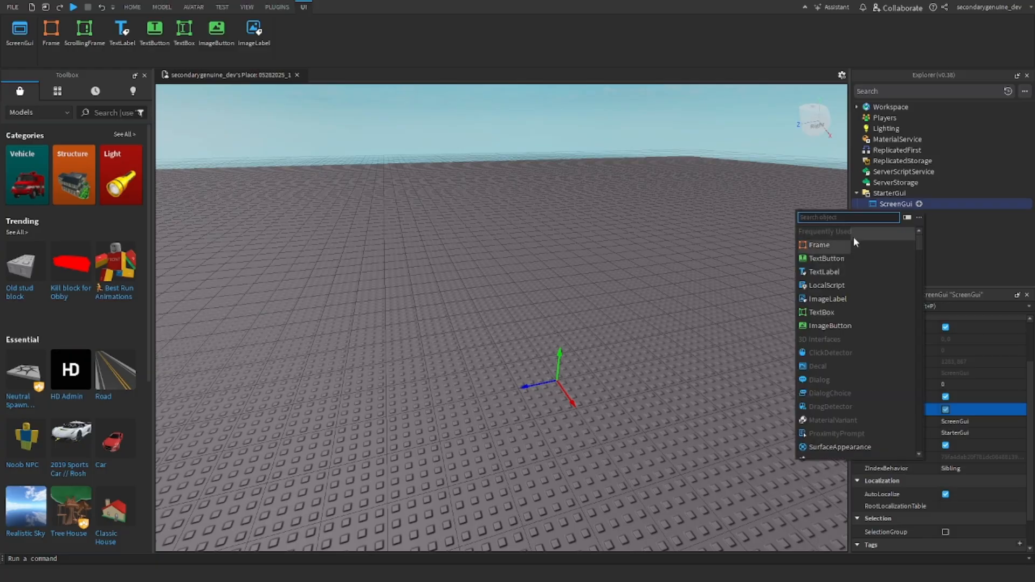
click(837, 245)
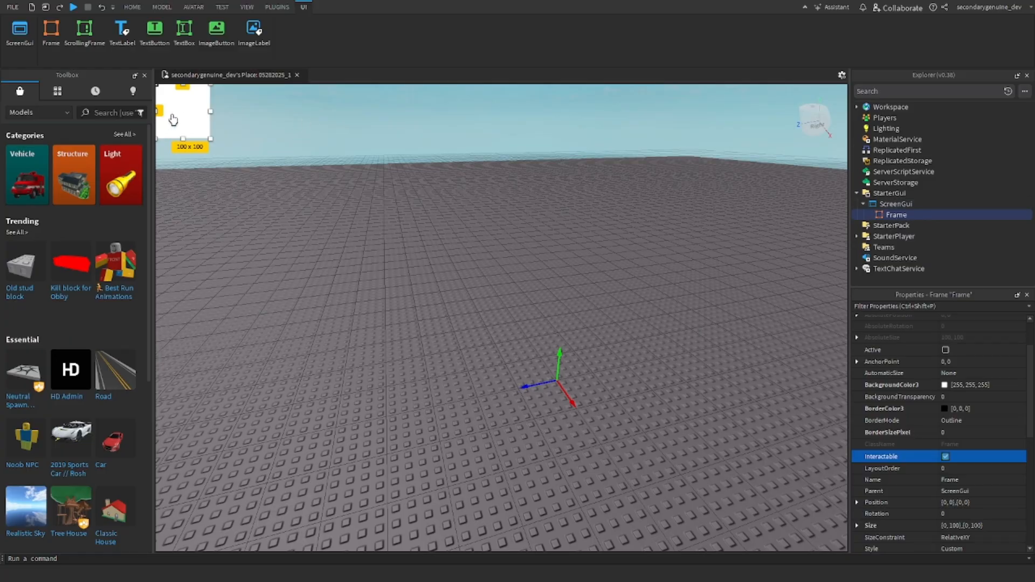
drag(192, 119, 503, 186)
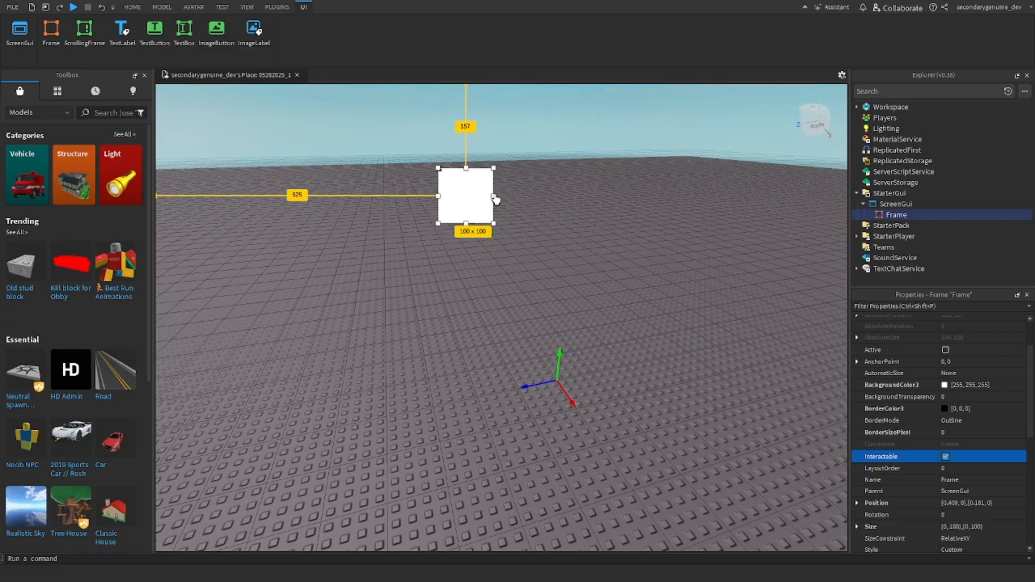
- Set the frame's Size property to 1,0,1,0
scroll(962, 421, down, 3)
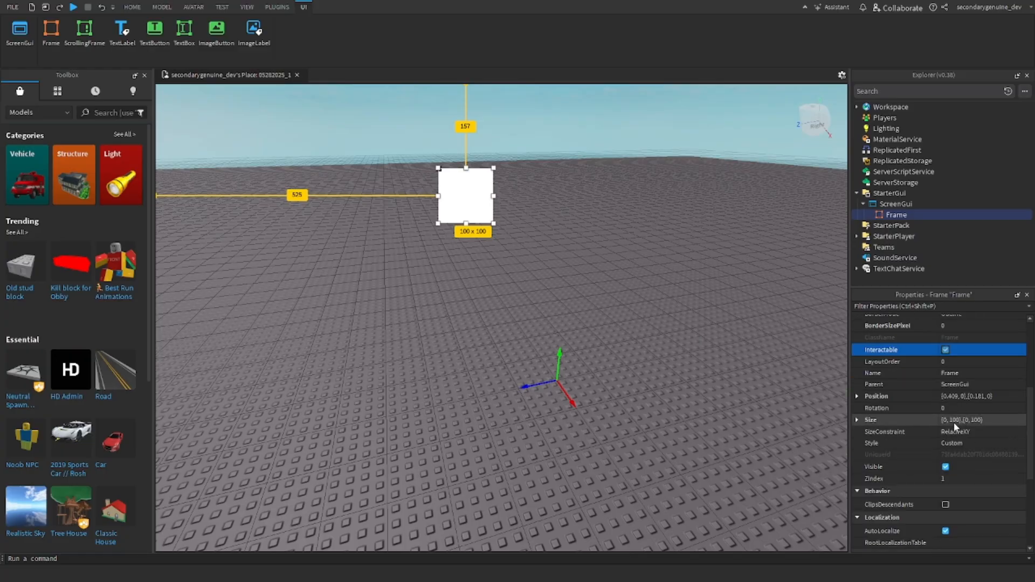
click(954, 422)
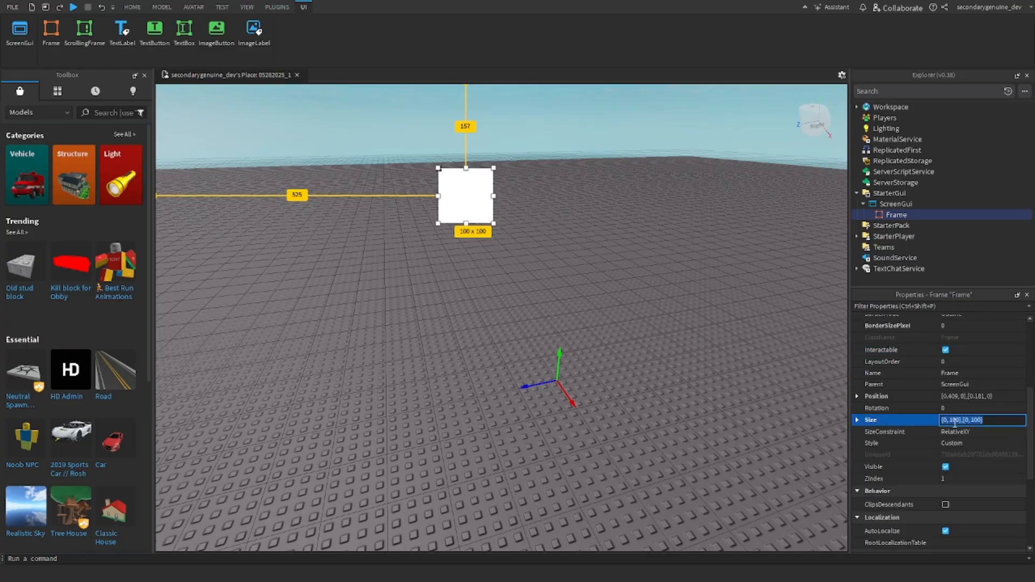
text(1,0,1,0)
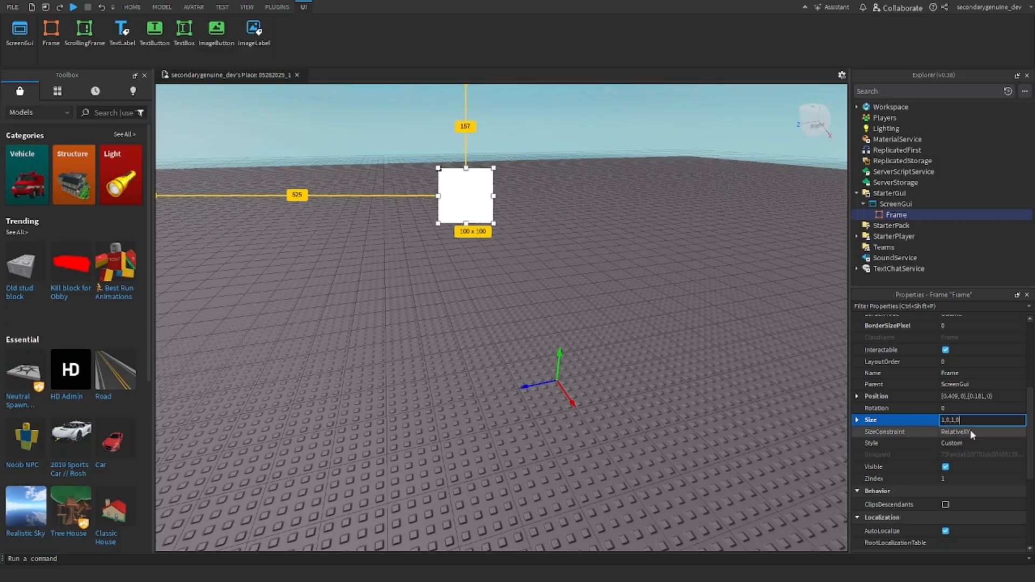
key(Return)
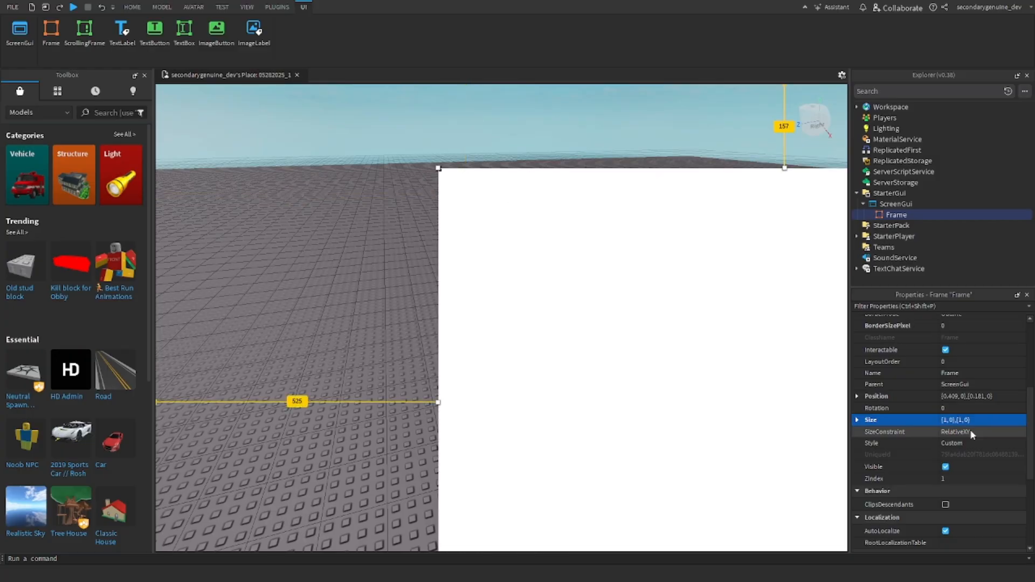
- Move the frame to position {0, 0},{0, 0} so it covers the entire viewport
drag(665, 345, 394, 254)
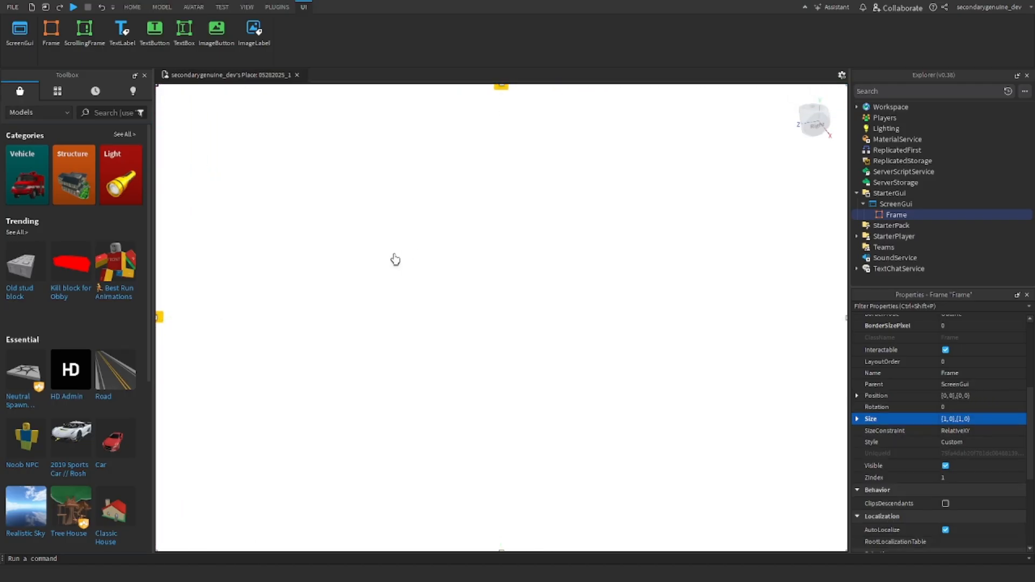
click(969, 401)
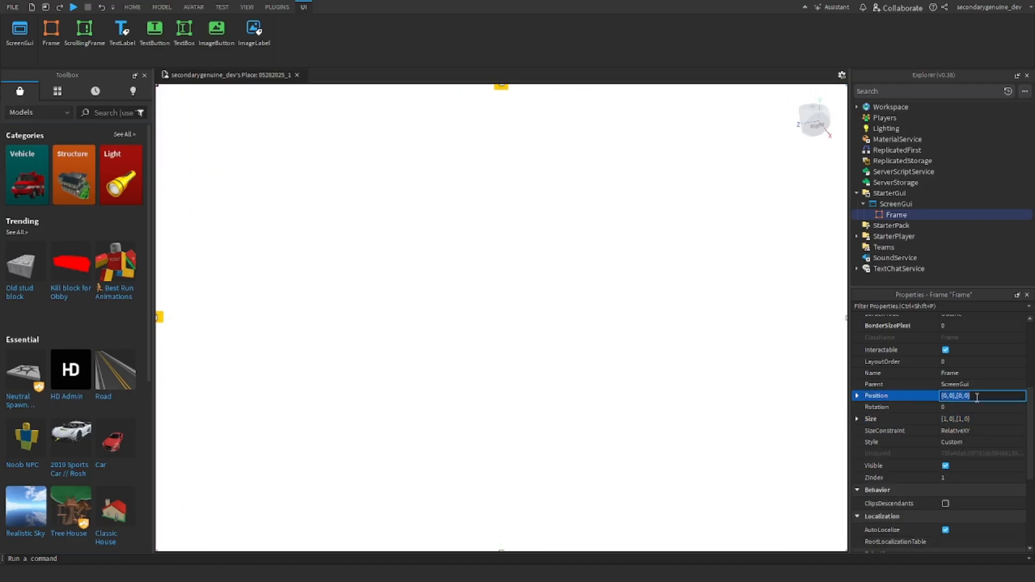
click(471, 335)
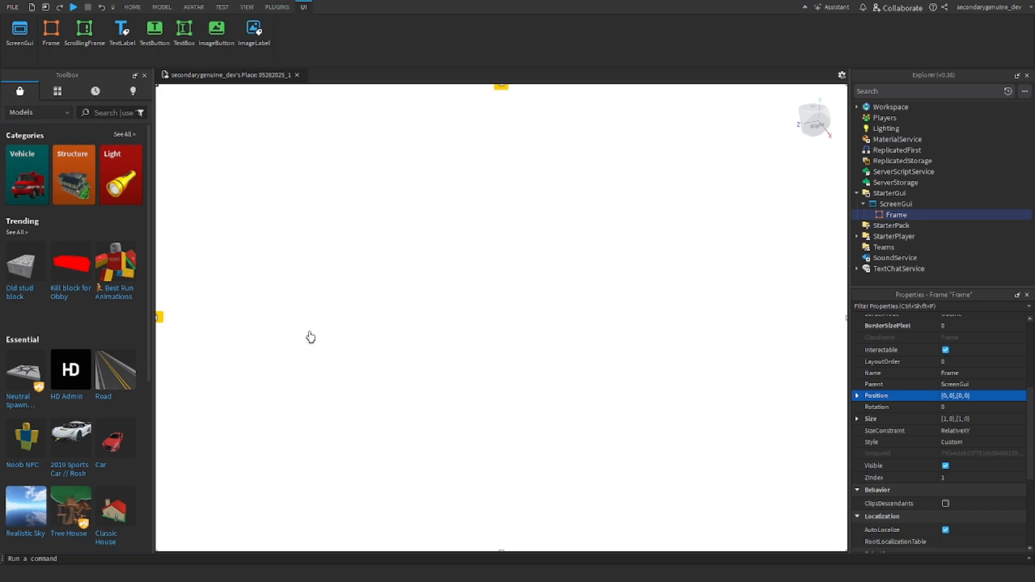
- Set the frame's BackgroundColor3 to the dark gray 111, 111, 111
scroll(948, 420, down, 2)
scroll(946, 431, down, 2)
scroll(945, 432, up, 9)
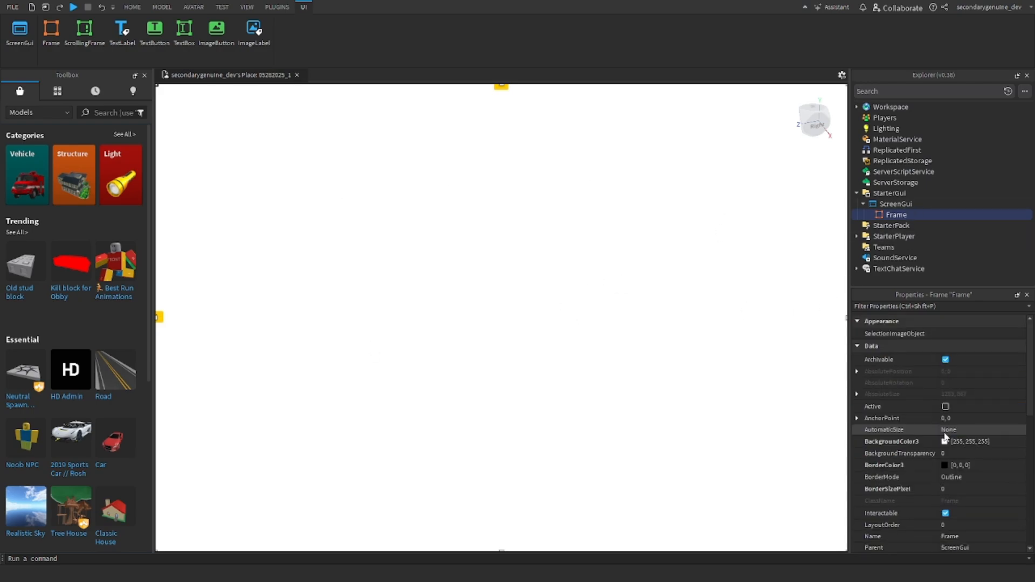
click(945, 441)
drag(647, 208, 658, 255)
click(583, 386)
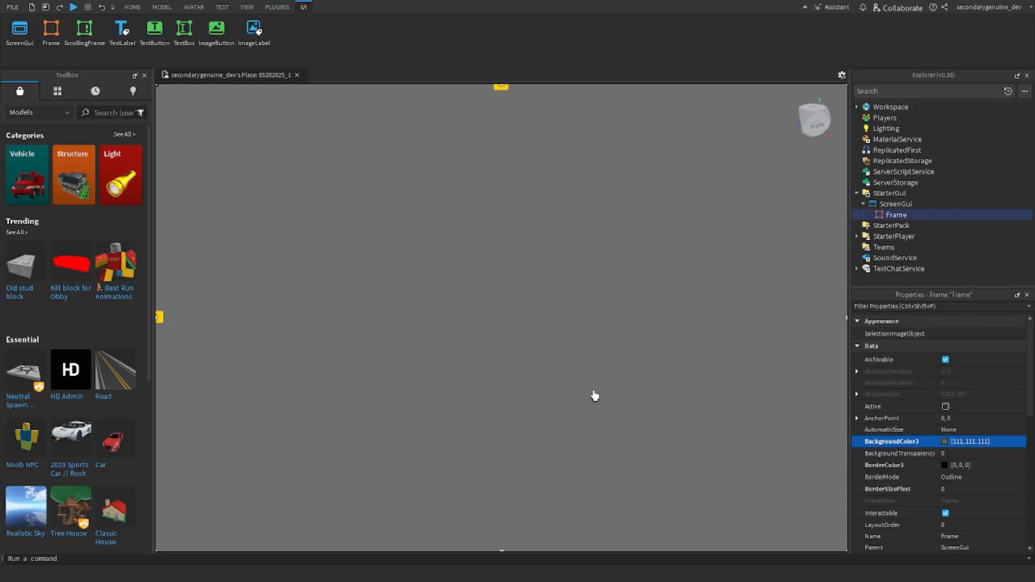
- Add a TextLabel inside the Frame and move it to about 541 px across and 34 px down, centered horizontally
mouse_move(910, 218)
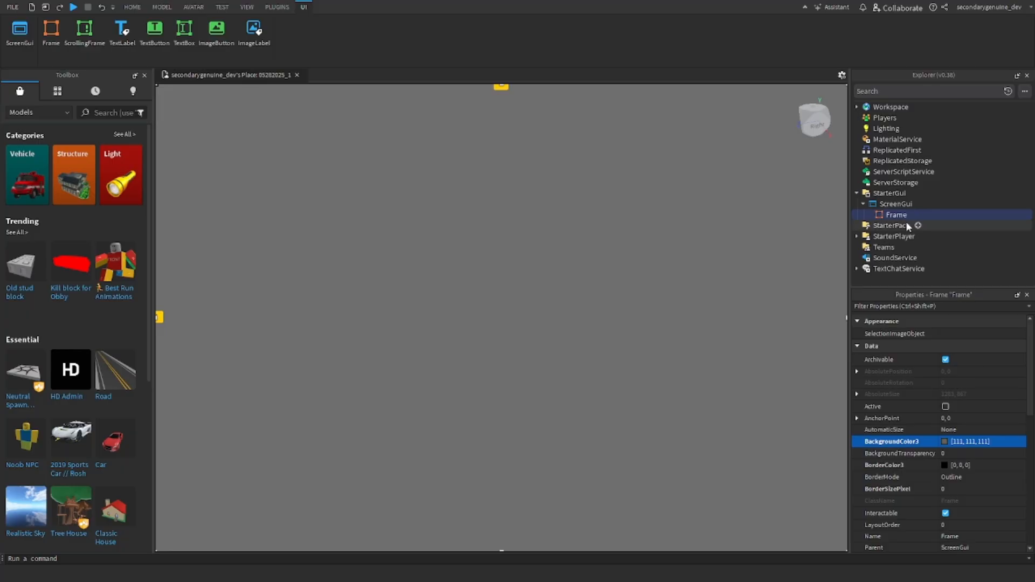
click(912, 214)
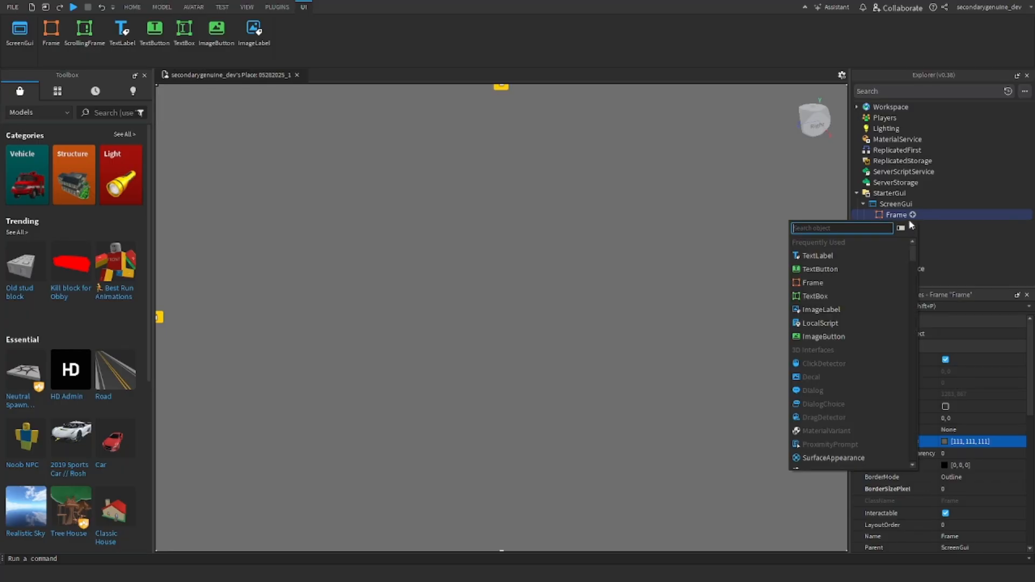
click(825, 259)
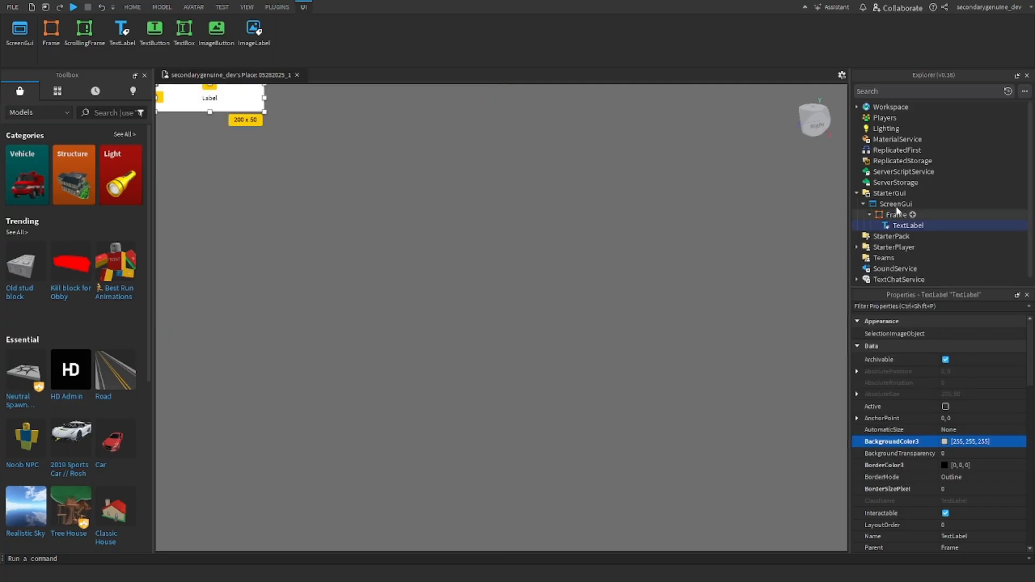
drag(242, 101, 357, 142)
drag(550, 147, 536, 118)
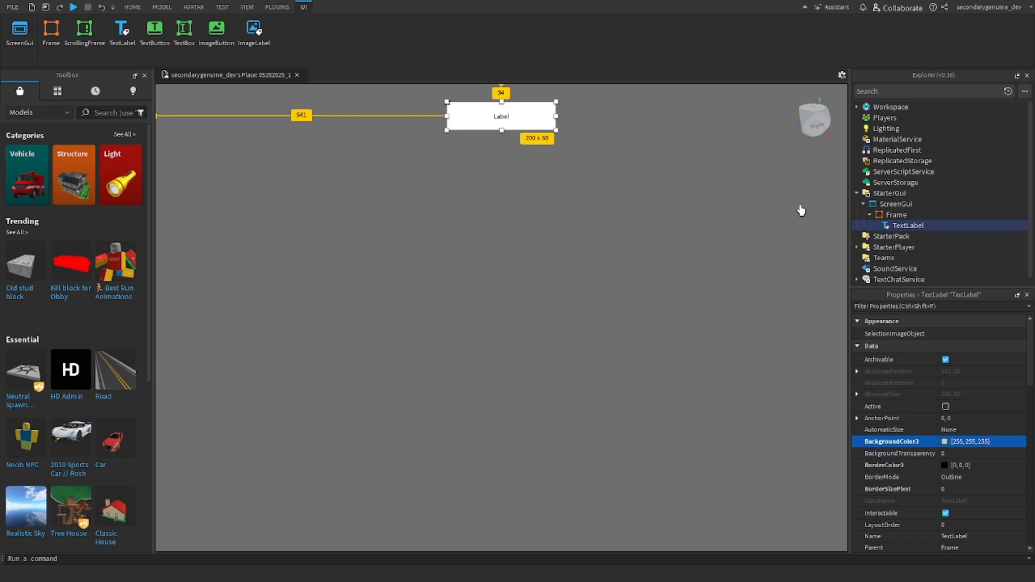
- Rename the TextLabel inside the Frame as Title
double_click(909, 226)
text(TY)
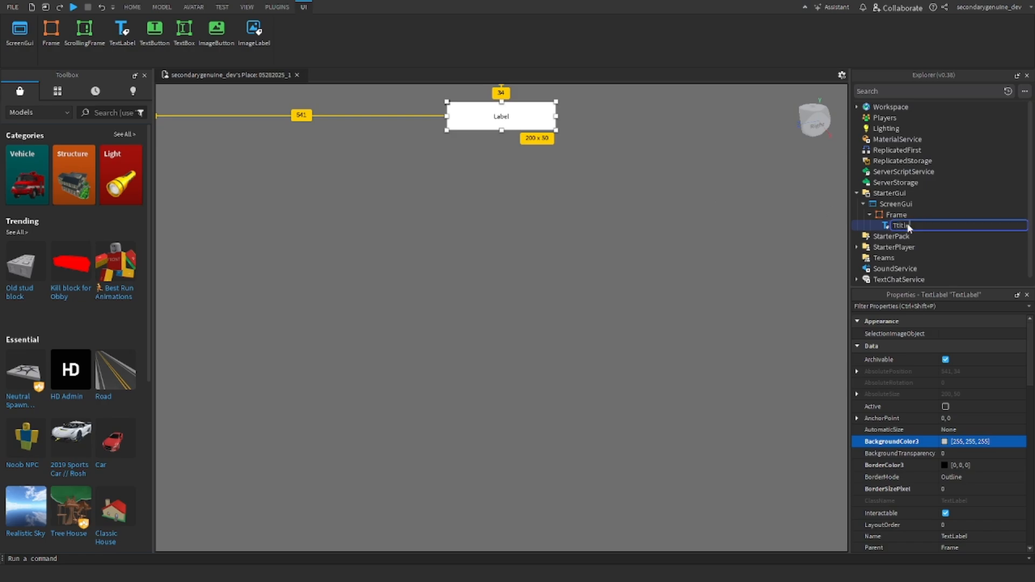
text(tle)
key(Return)
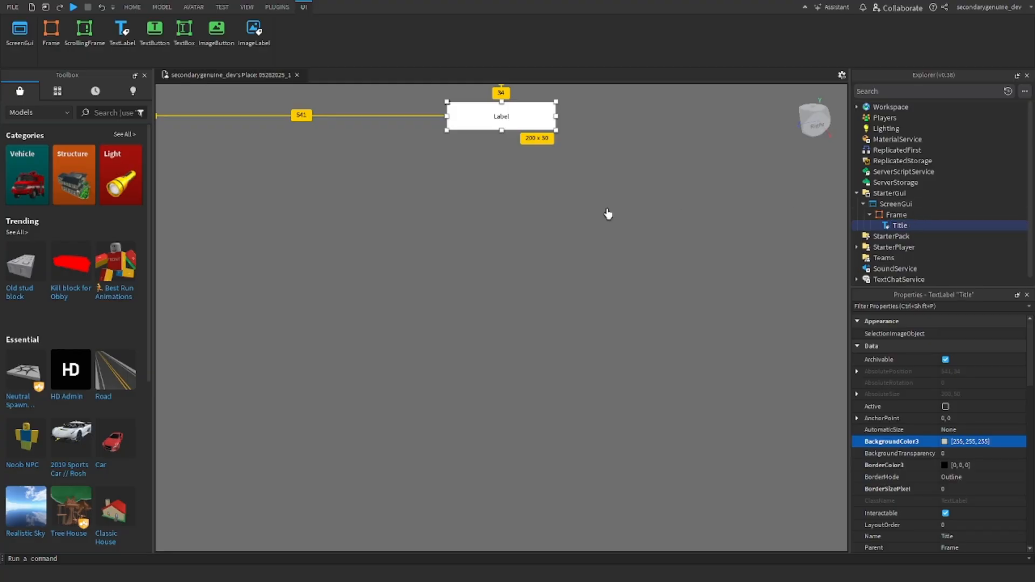
- Widen the Title label to about 571 × 50 px near the frame's top edge and set its BackgroundTransparency to 1
drag(566, 115, 601, 117)
scroll(954, 441, down, 1)
scroll(955, 443, down, 3)
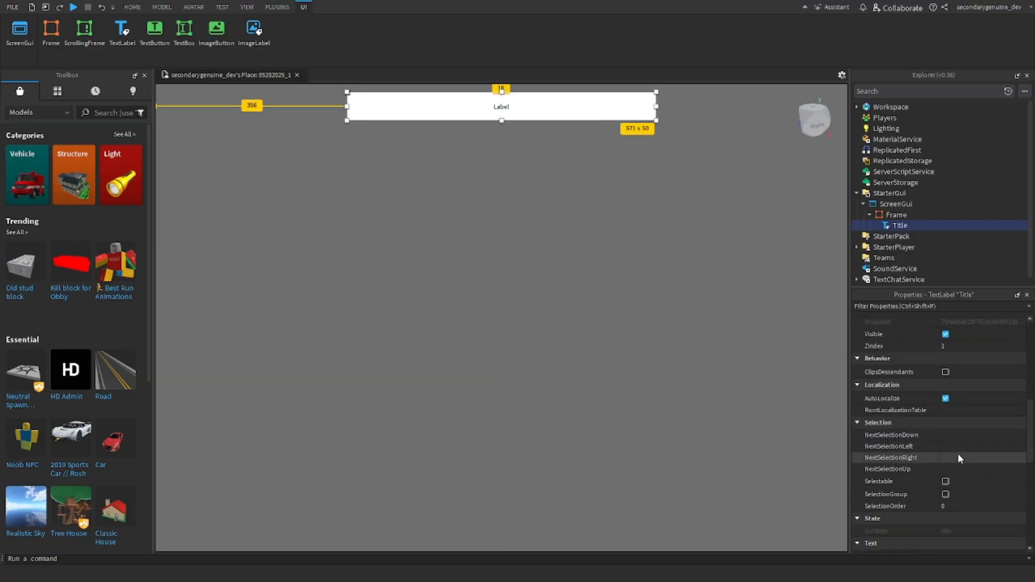
scroll(973, 437, up, 4)
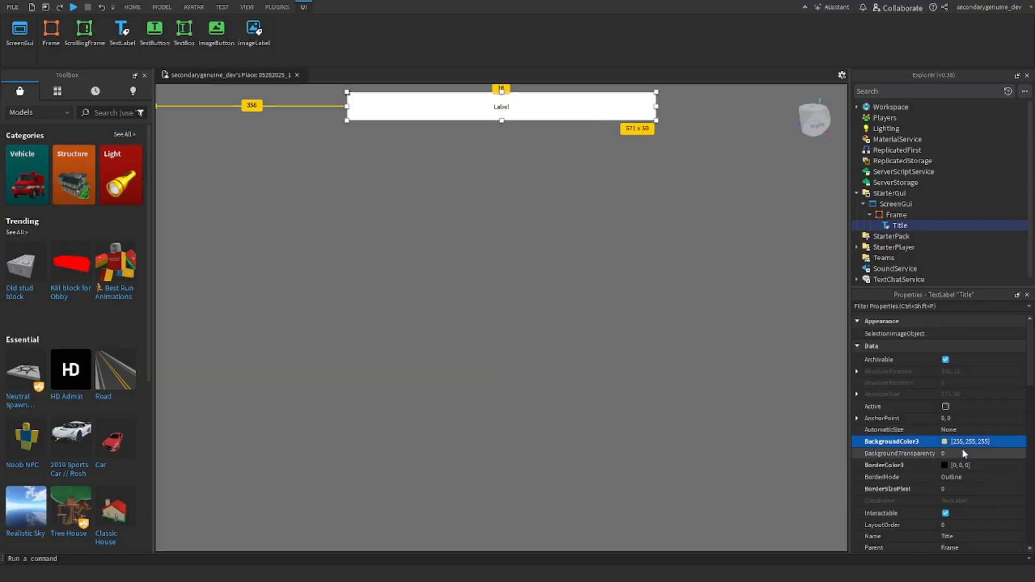
click(898, 454)
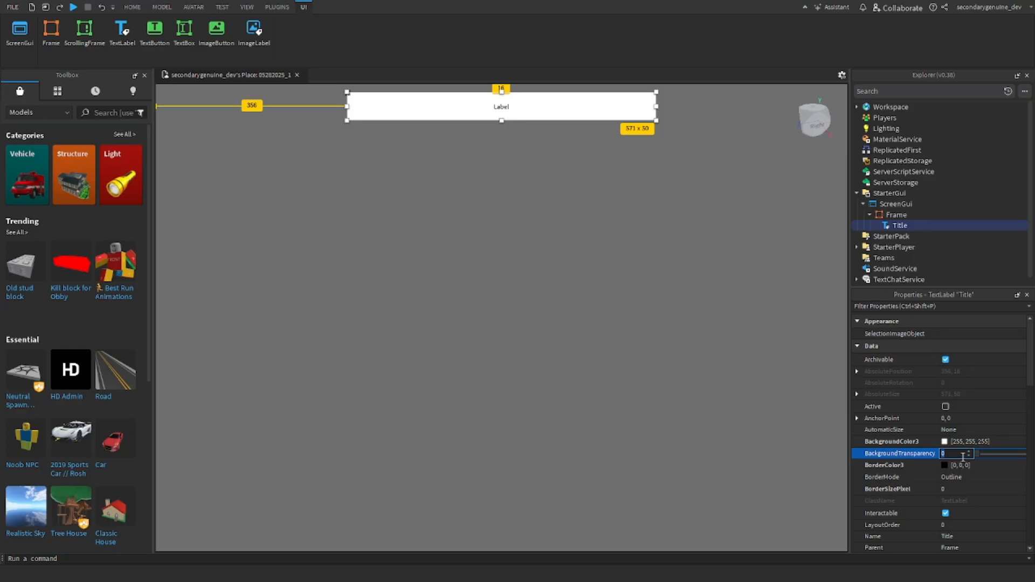
text(1)
key(Return)
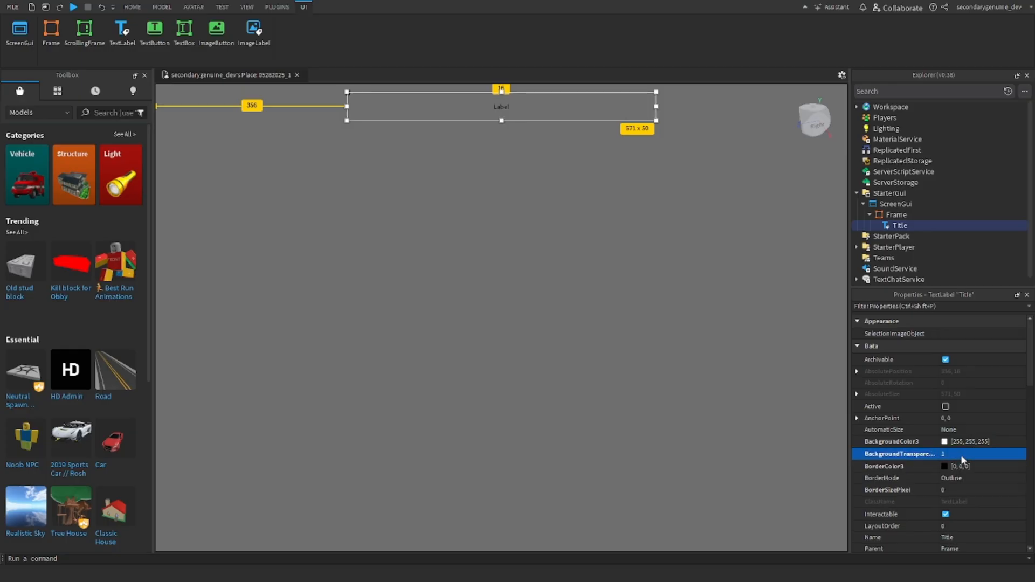
- Set the Title label's TextColor3 to white (255, 255, 255) and enable TextScaled
scroll(952, 426, down, 12)
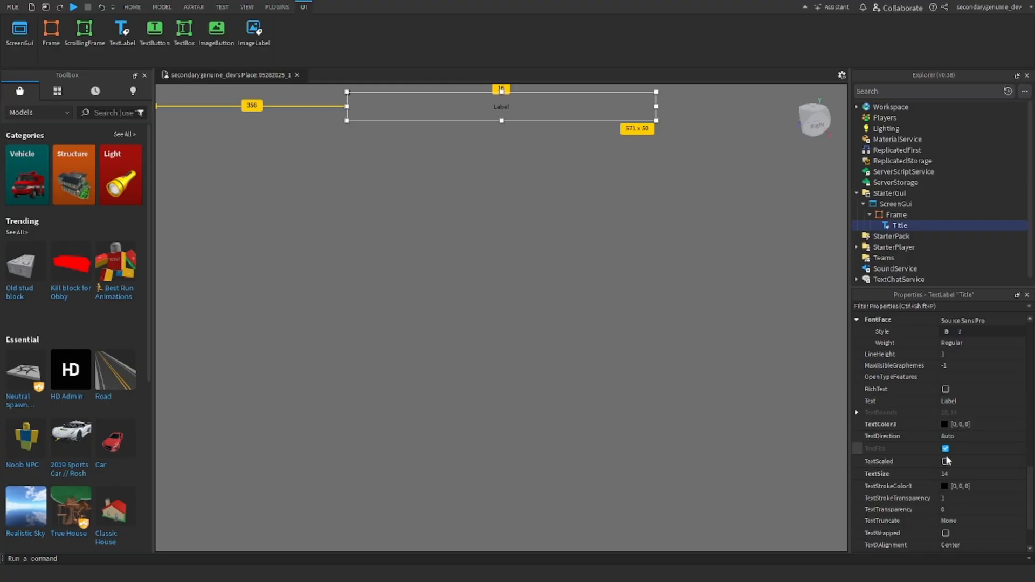
click(945, 425)
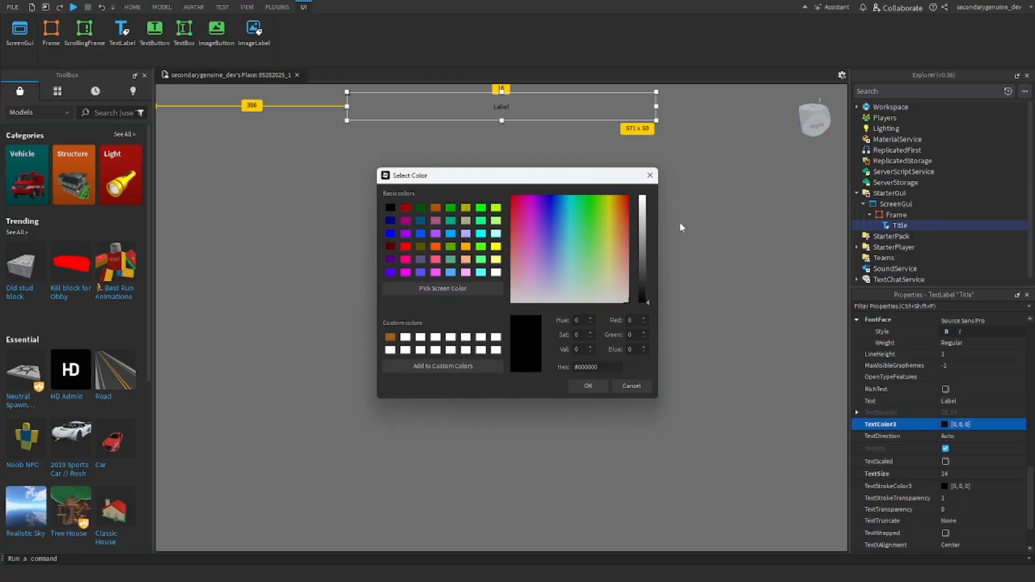
drag(648, 224, 641, 163)
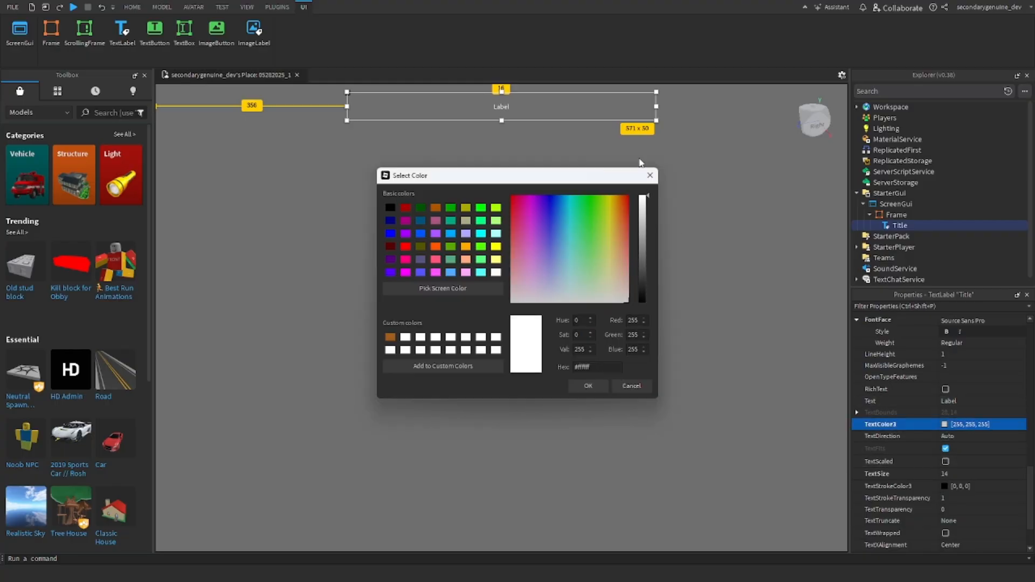
click(589, 386)
click(945, 461)
- Make the Title label's font style bold
scroll(969, 425, up, 1)
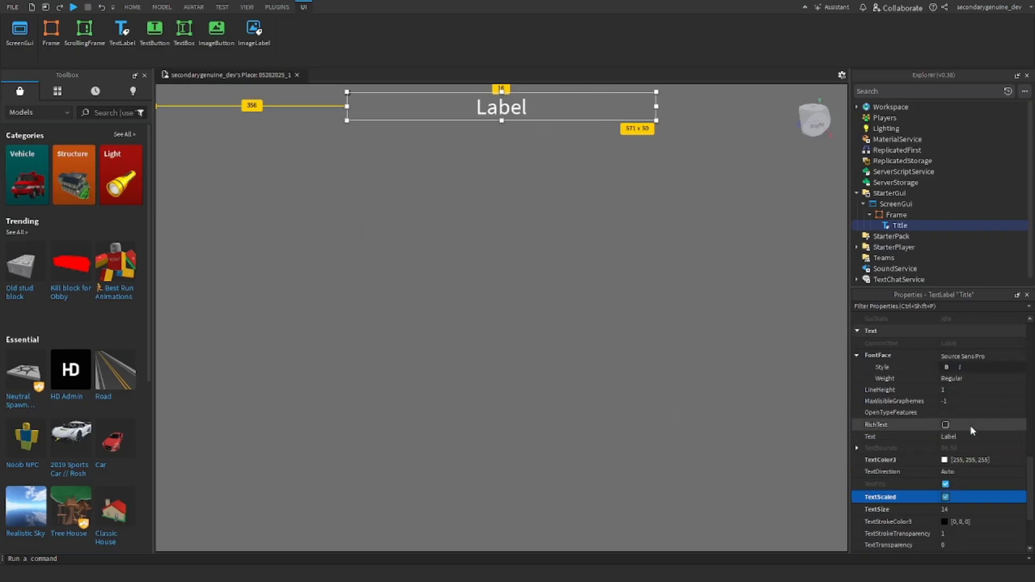
click(946, 367)
click(947, 367)
click(947, 367)
scroll(948, 478, down, 1)
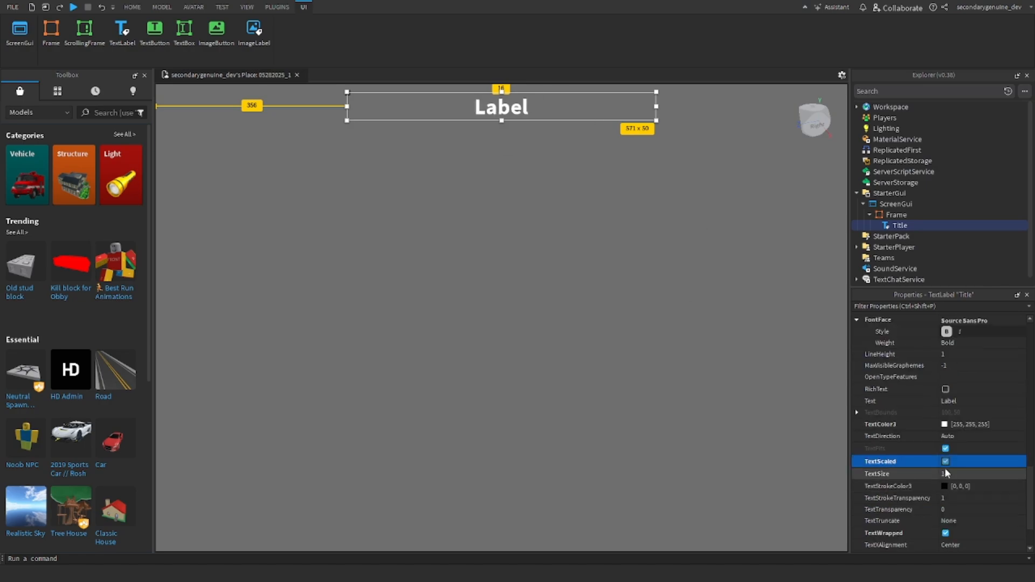
scroll(948, 442, up, 1)
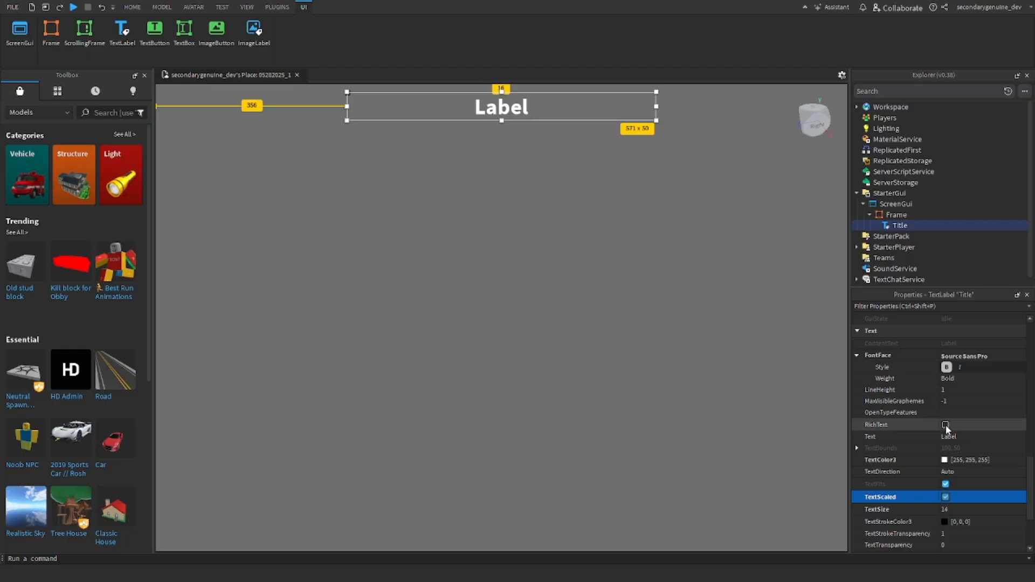
click(946, 425)
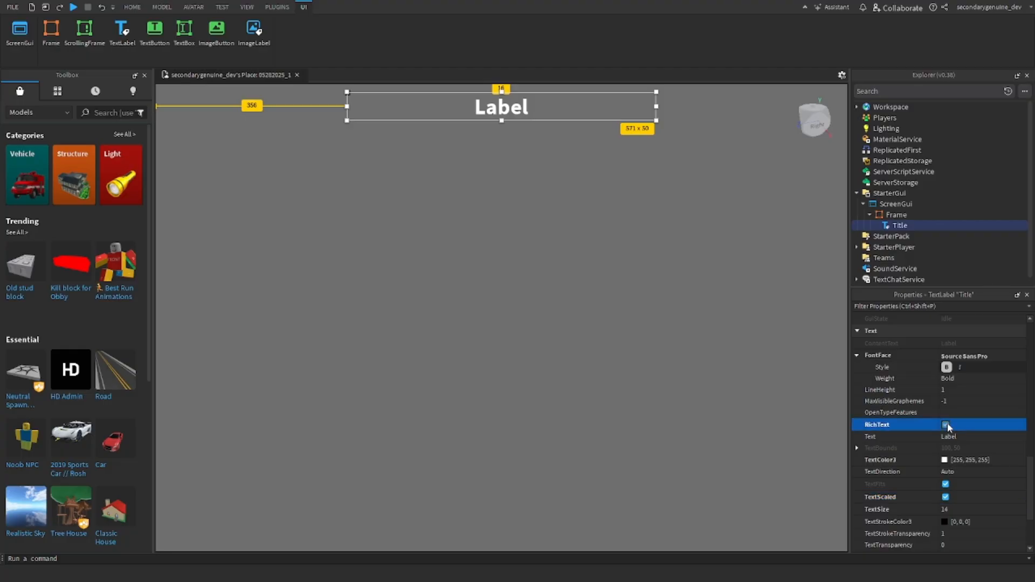
click(946, 425)
click(946, 425)
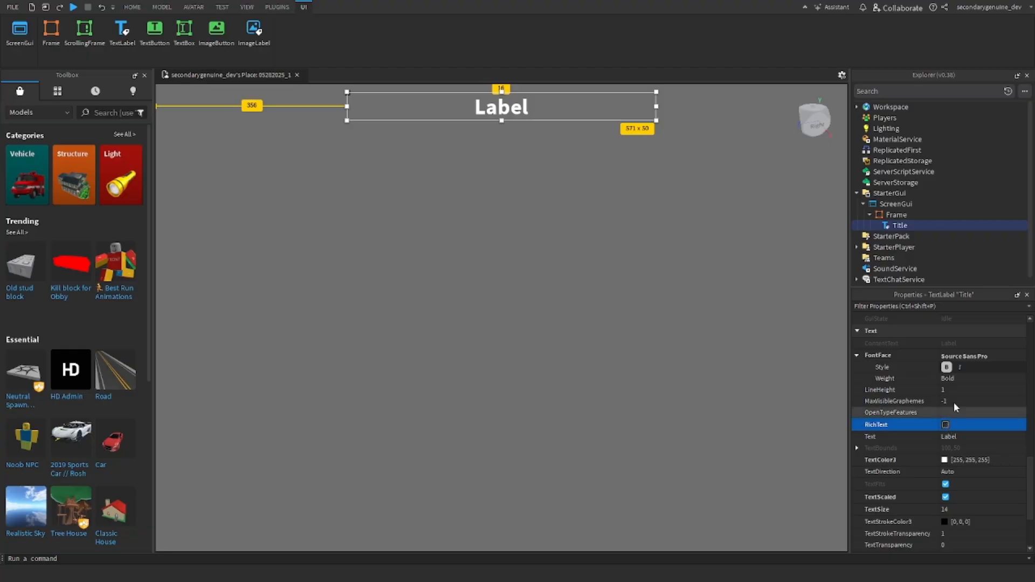
click(960, 368)
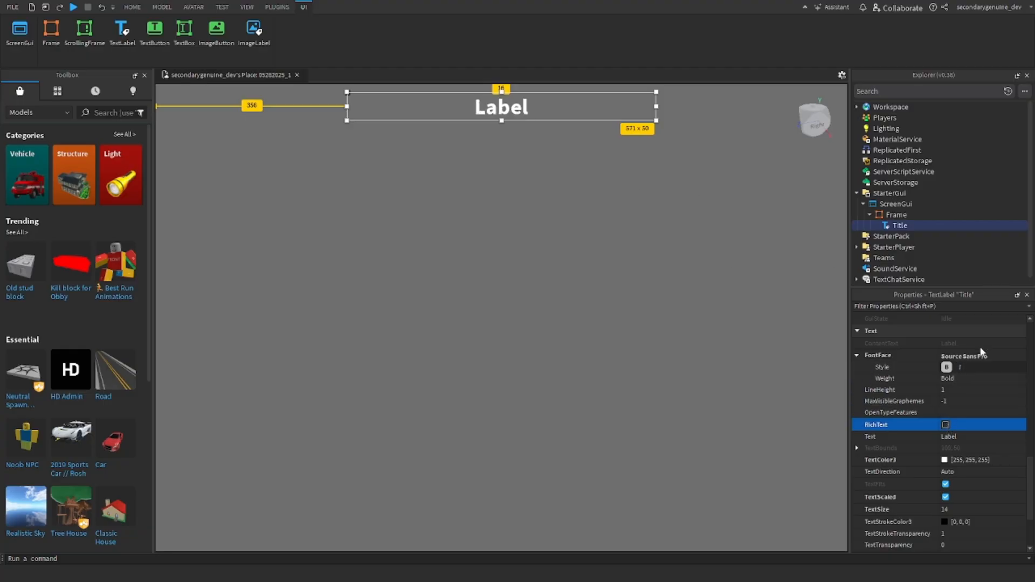
- Change the Title label's font to Highway Gothic and move the label slightly closer to the frame's top edge
scroll(958, 384, up, 1)
click(962, 392)
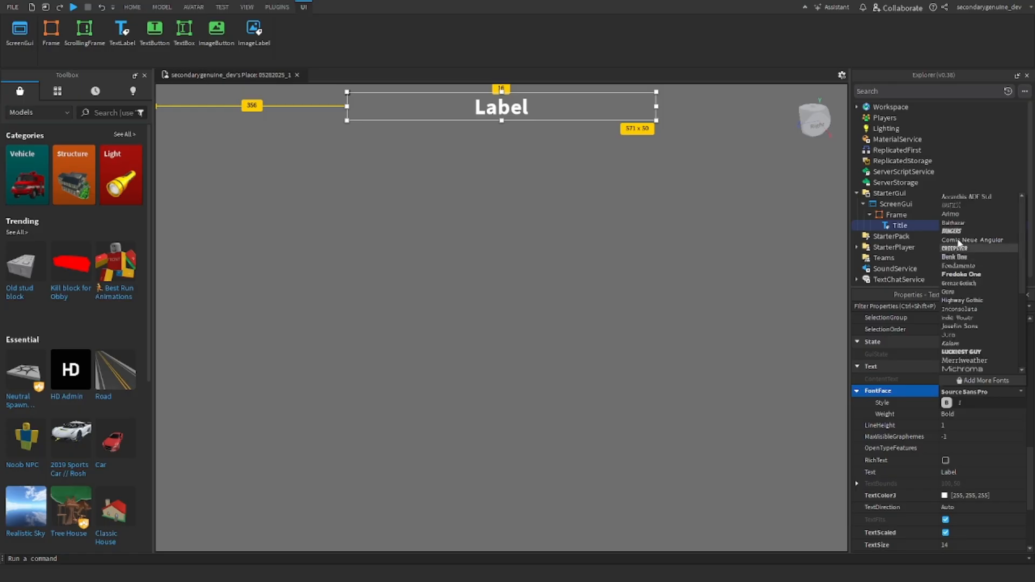
scroll(978, 314, down, 3)
scroll(978, 321, up, 3)
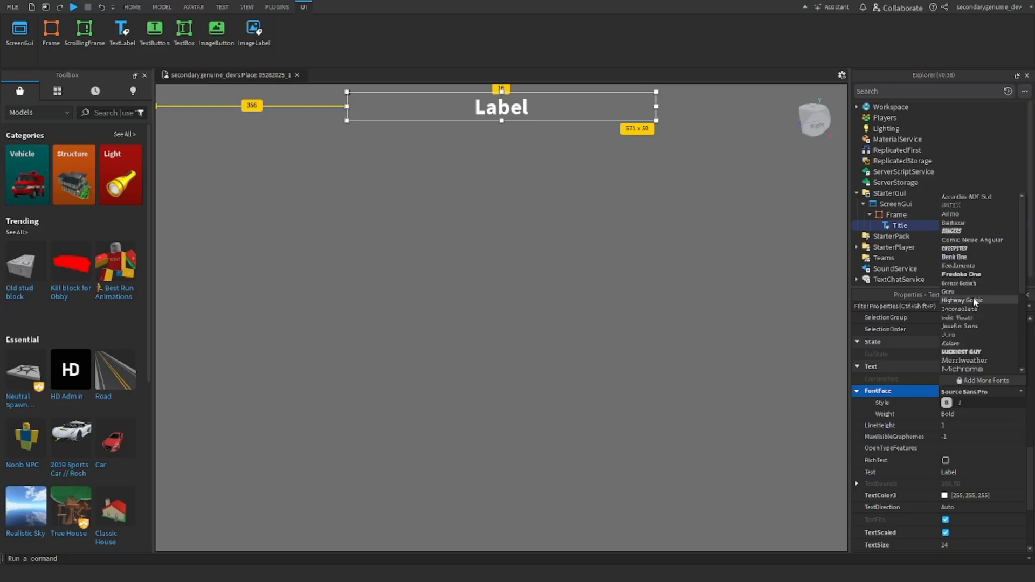
click(974, 300)
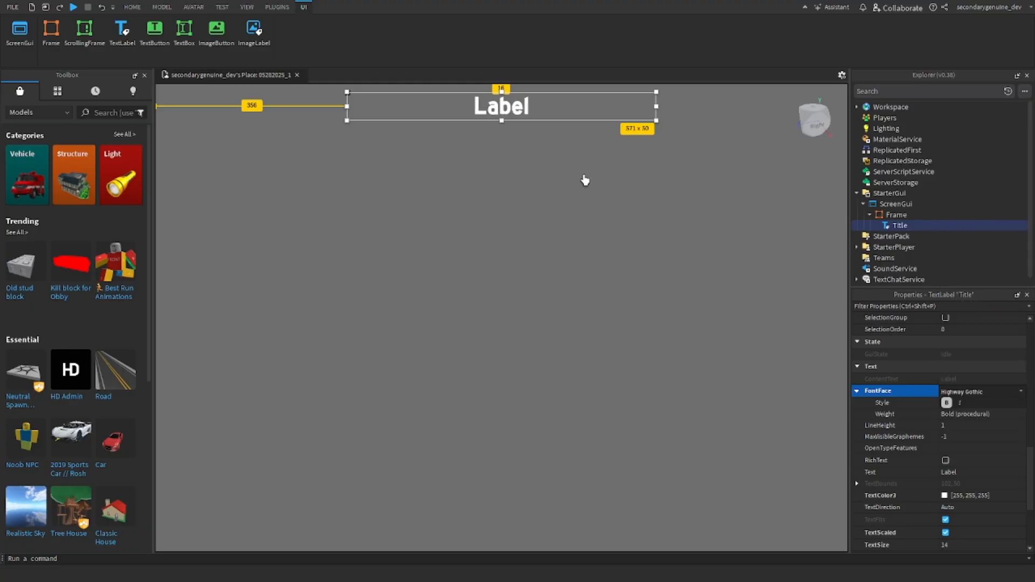
drag(532, 116, 535, 104)
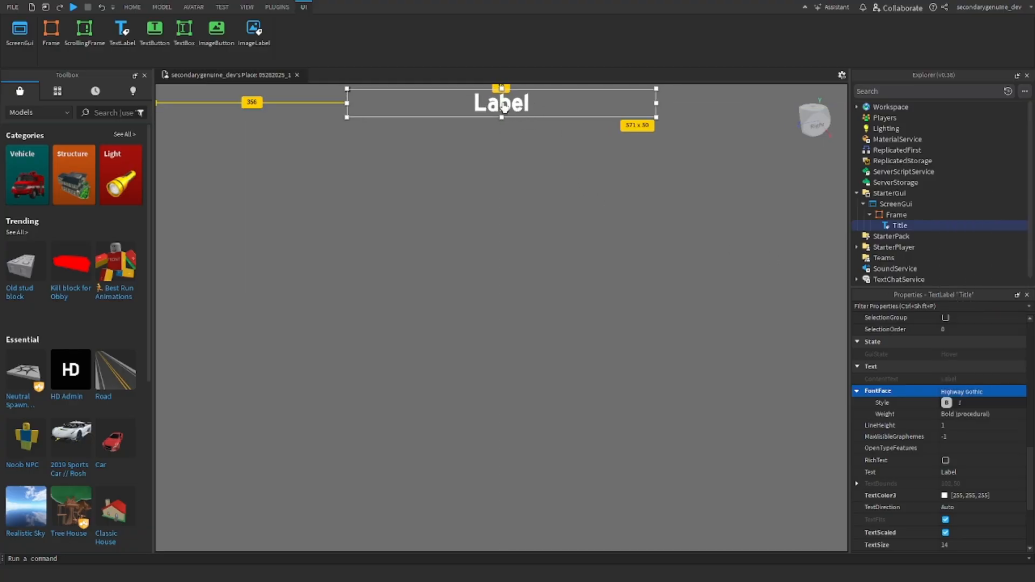
click(557, 198)
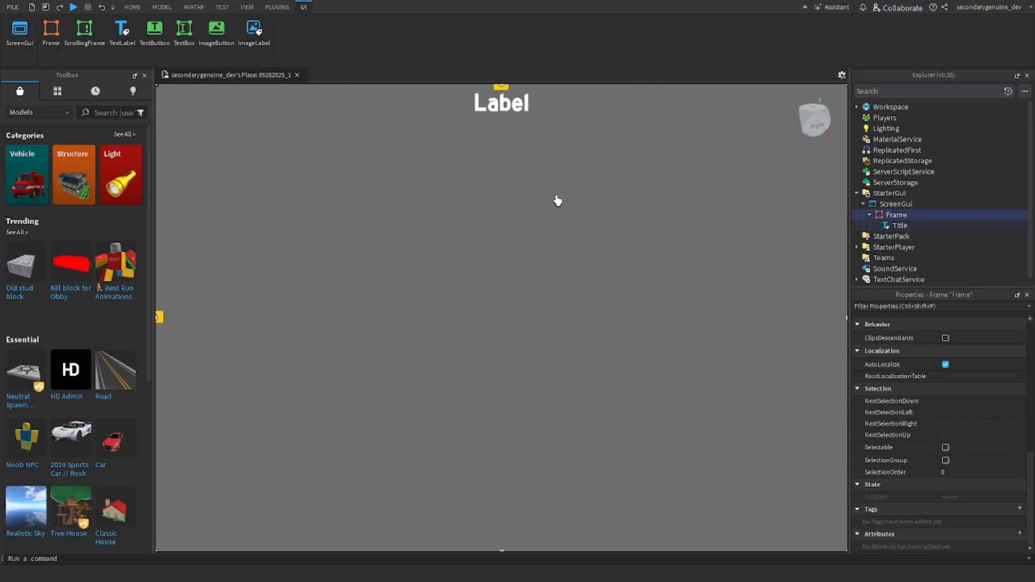
- Replace the Title label's text with "Welcome!" and enlarge the label to about 571 × 79 px, keeping it centered near the frame's top
click(532, 110)
scroll(953, 394, down, 6)
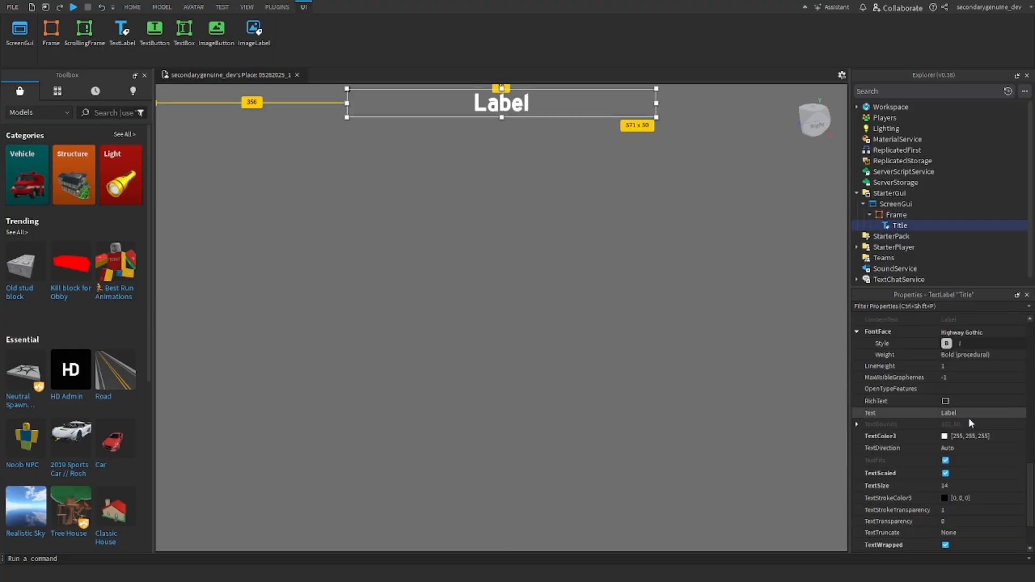
double_click(522, 112)
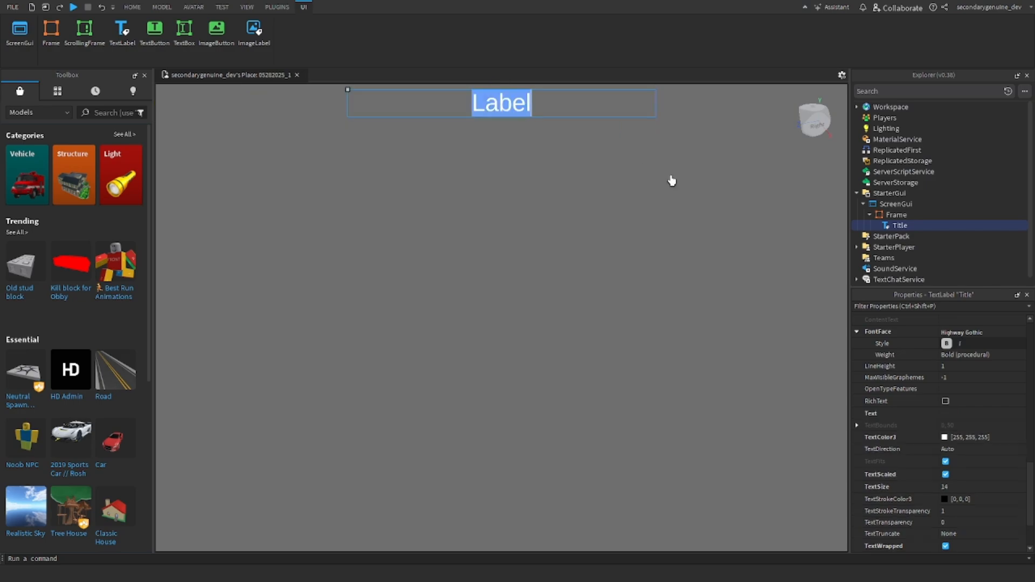
text(Welcome1)
key(BackSpace)
text(!)
key(Return)
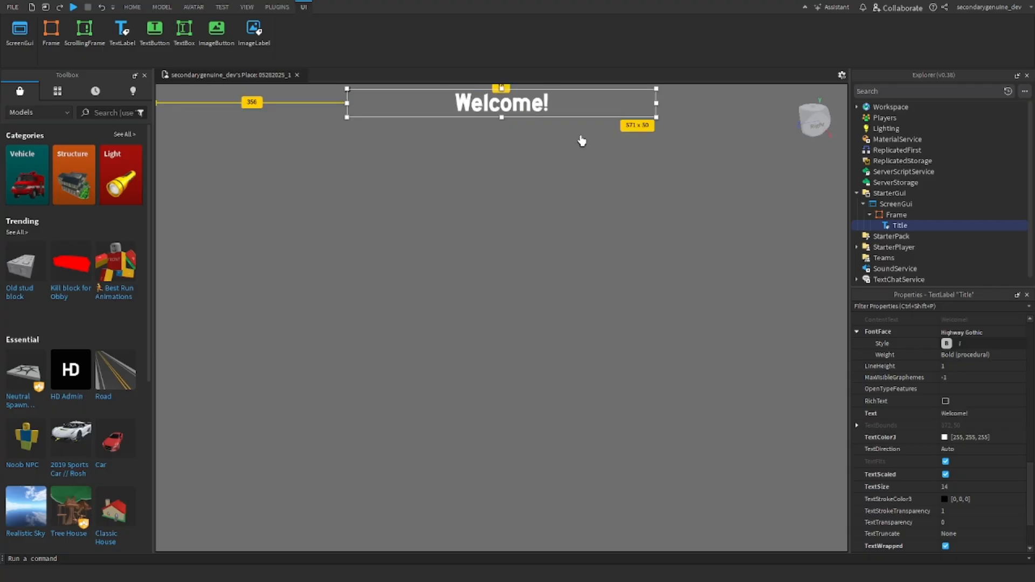
drag(541, 103, 497, 115)
click(620, 212)
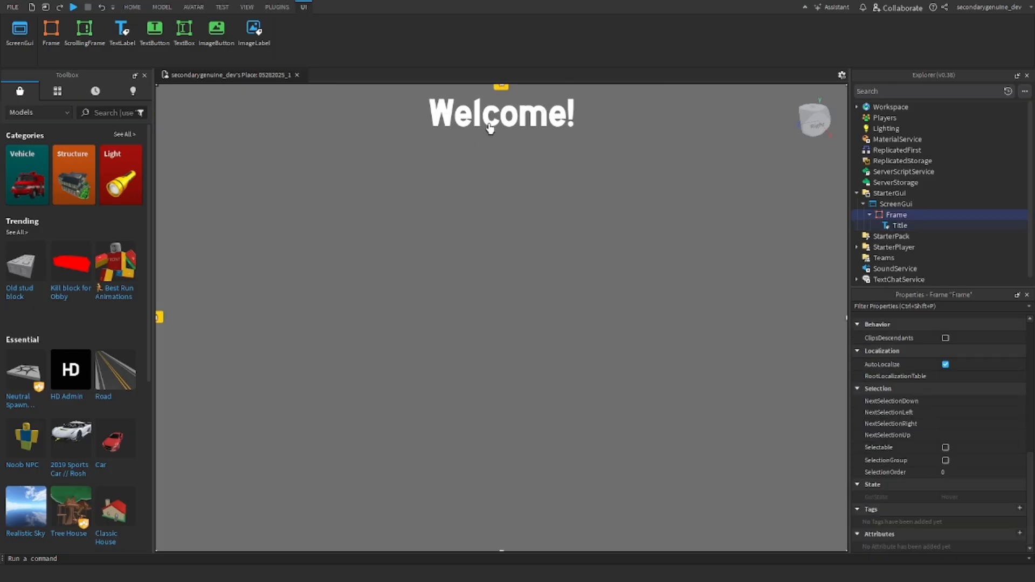
- Duplicate the Title label and rename the copy as Credits
click(908, 224)
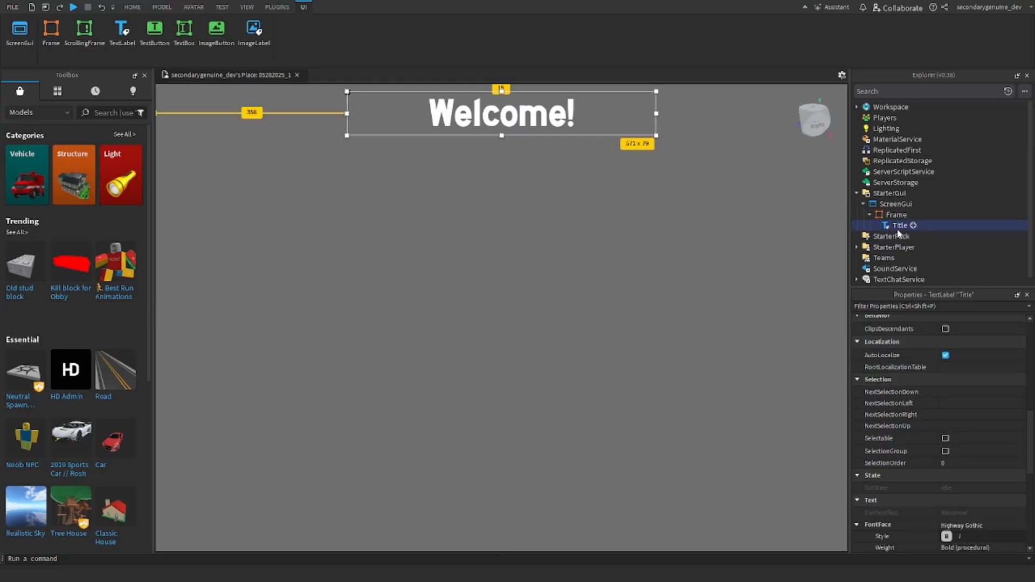
key(ctrl+d)
double_click(898, 237)
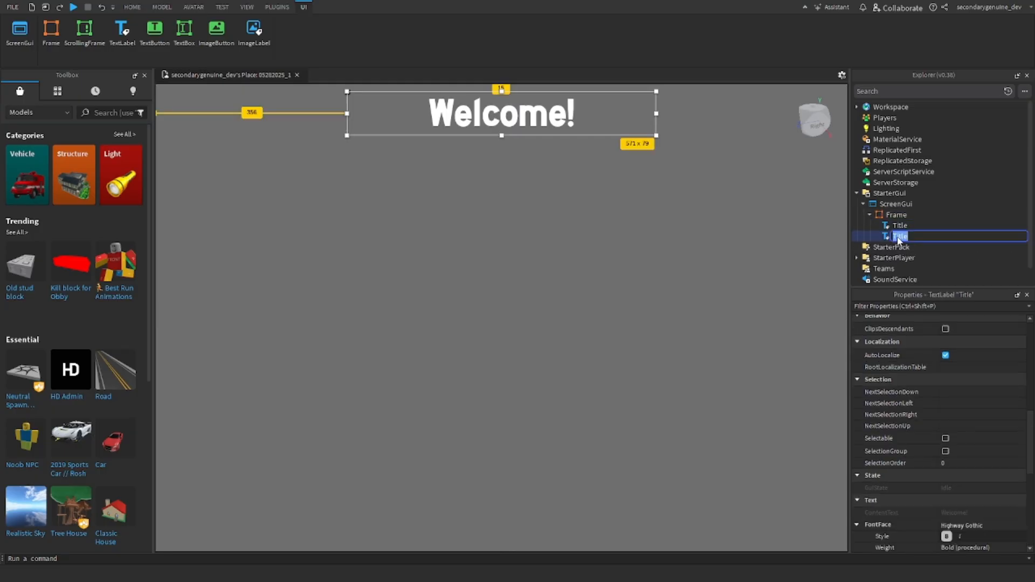
text(Credits)
key(Return)
- Move the Credits label to the frame's bottom edge and replace its text with "Made by" followed by the creator's channel name
drag(506, 132, 502, 527)
double_click(640, 529)
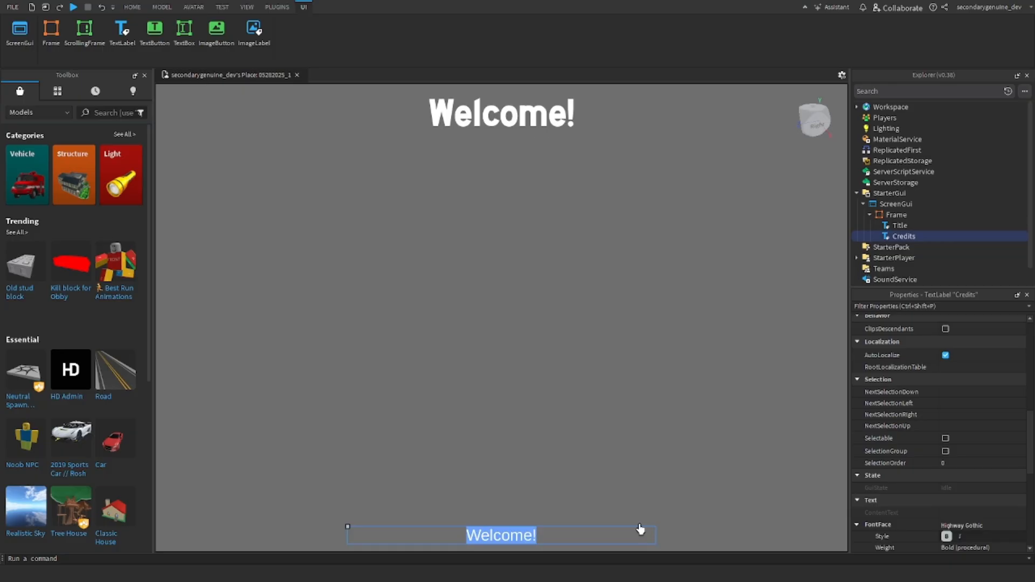
text(Made )
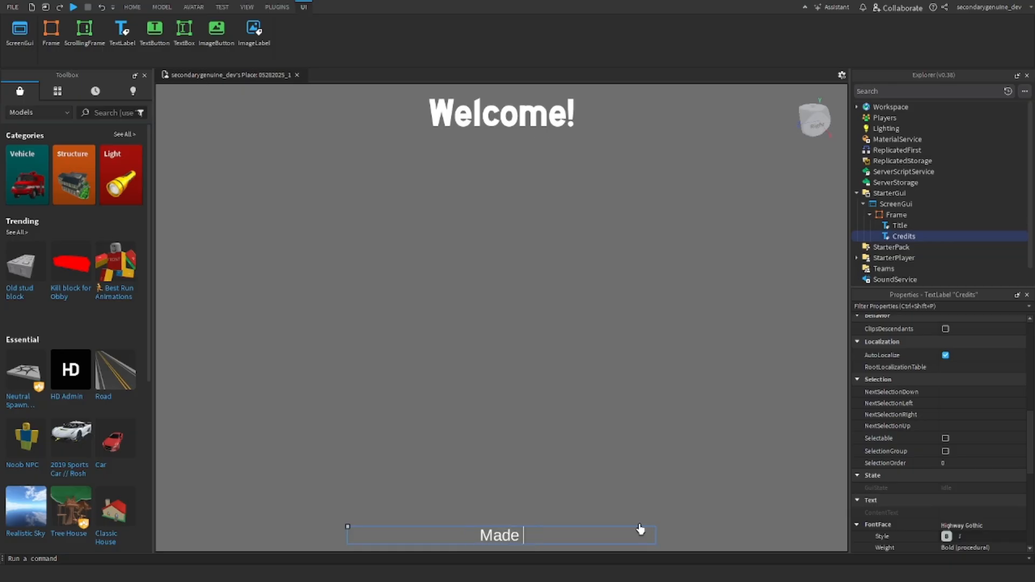
text(by SecondaryG)
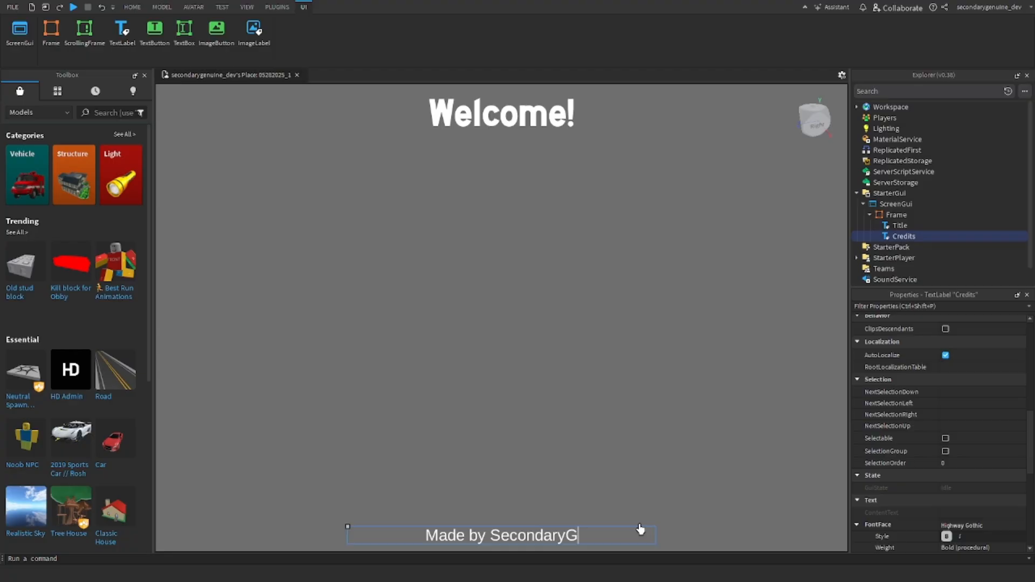
text(amingYT)
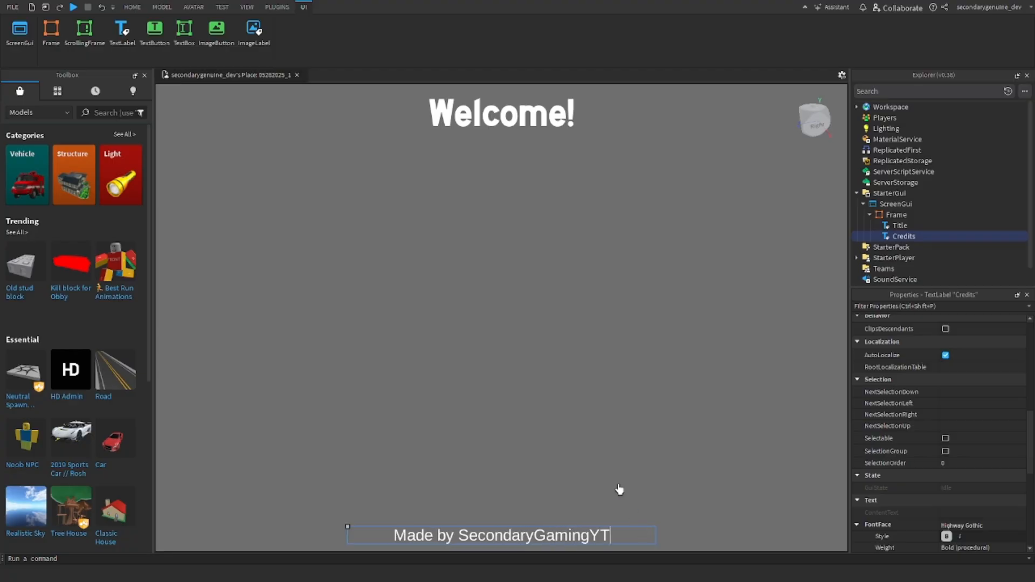
key(Return)
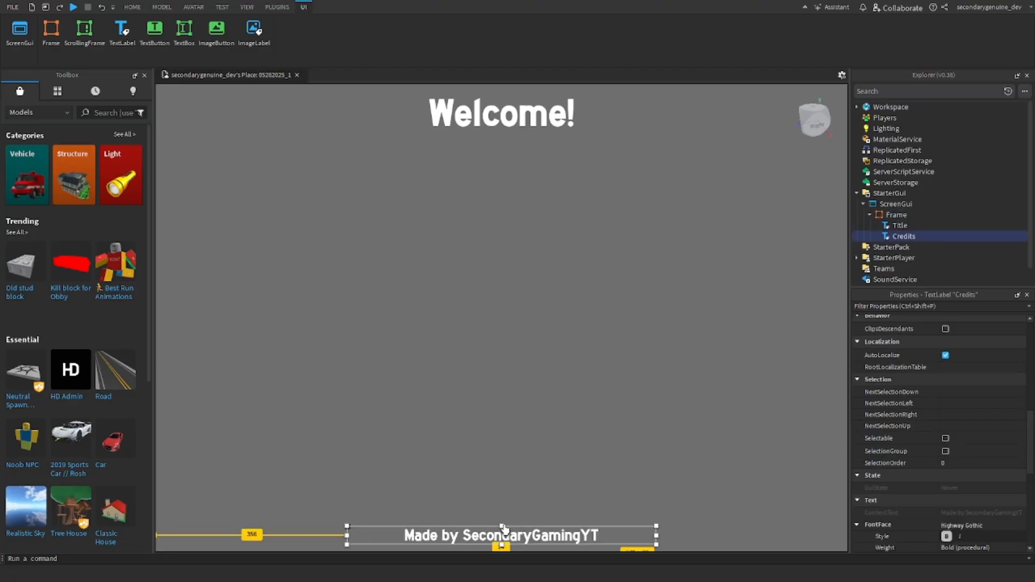
- Shrink the Credits label to a small strip and place it just above the frame's bottom-left corner
drag(502, 525, 502, 532)
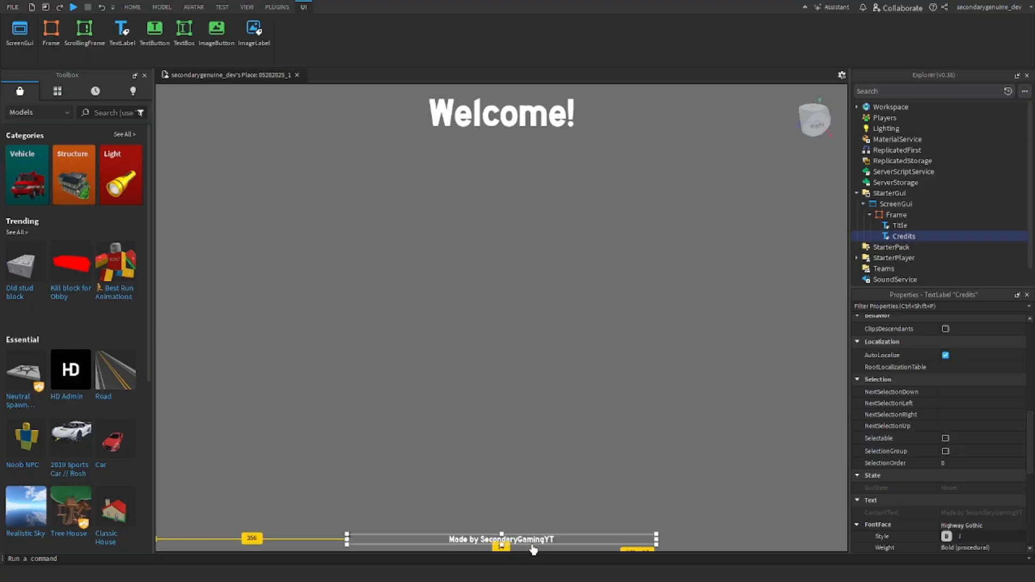
drag(656, 543, 249, 547)
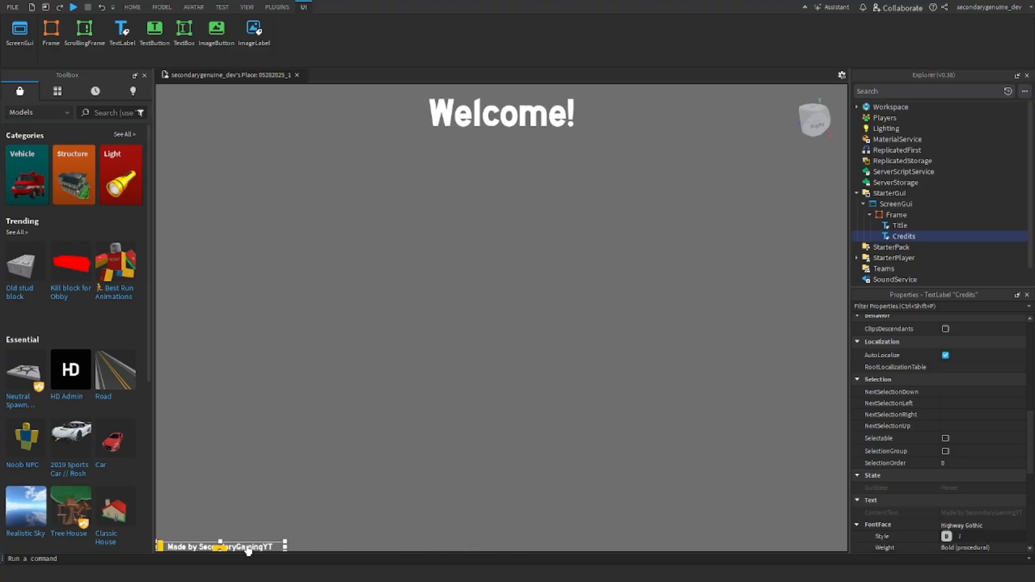
click(598, 324)
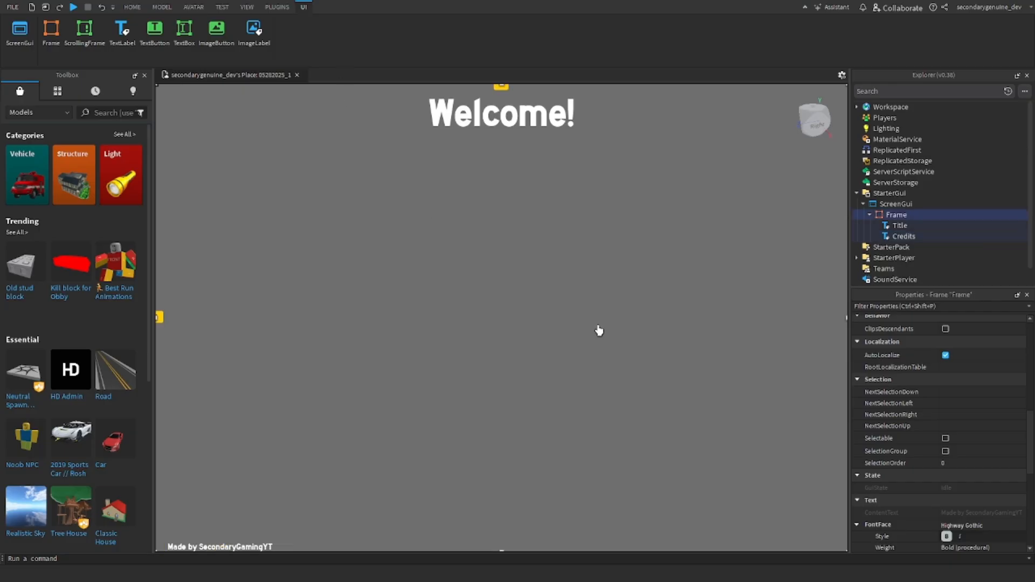
click(244, 548)
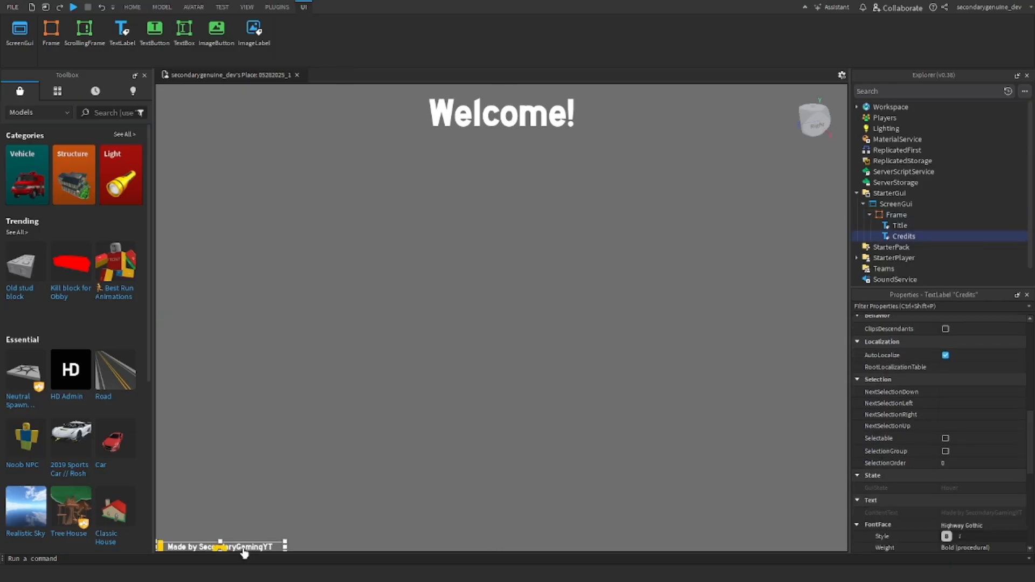
drag(244, 547, 245, 544)
click(351, 143)
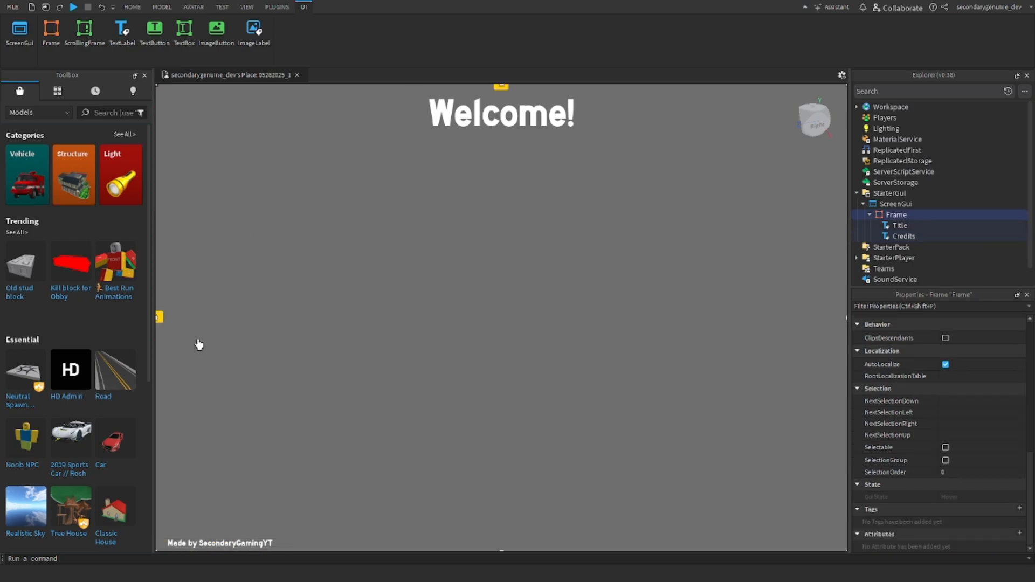
- Add a TextButton to the Frame and place it horizontally centered, about 261 px below the frame's top edge
click(926, 237)
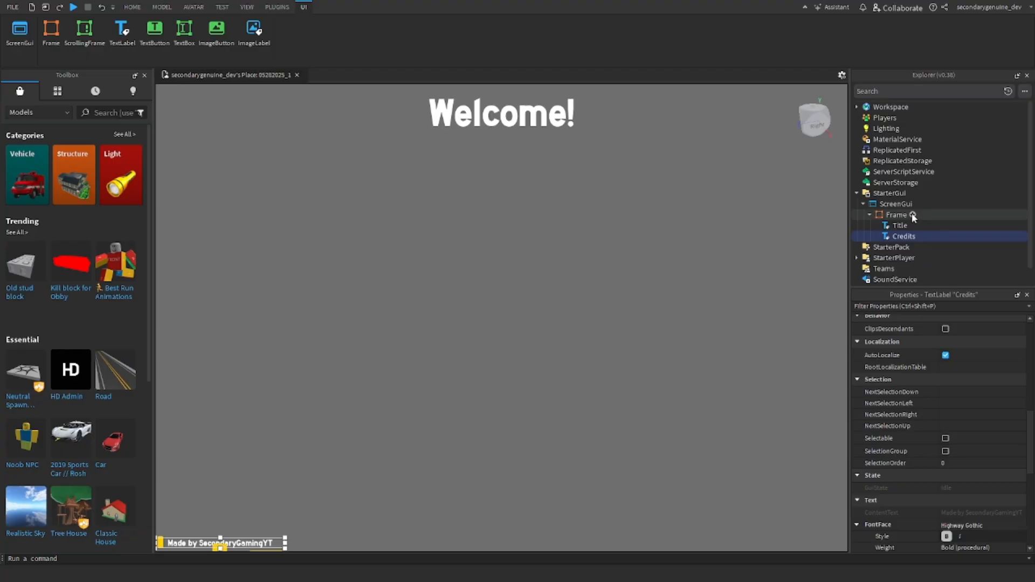
click(912, 214)
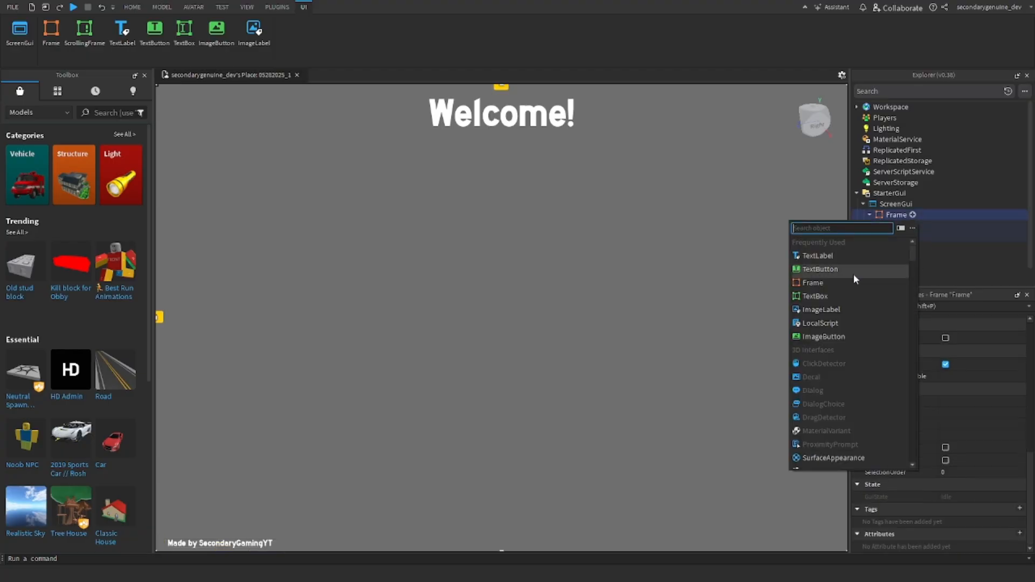
click(820, 269)
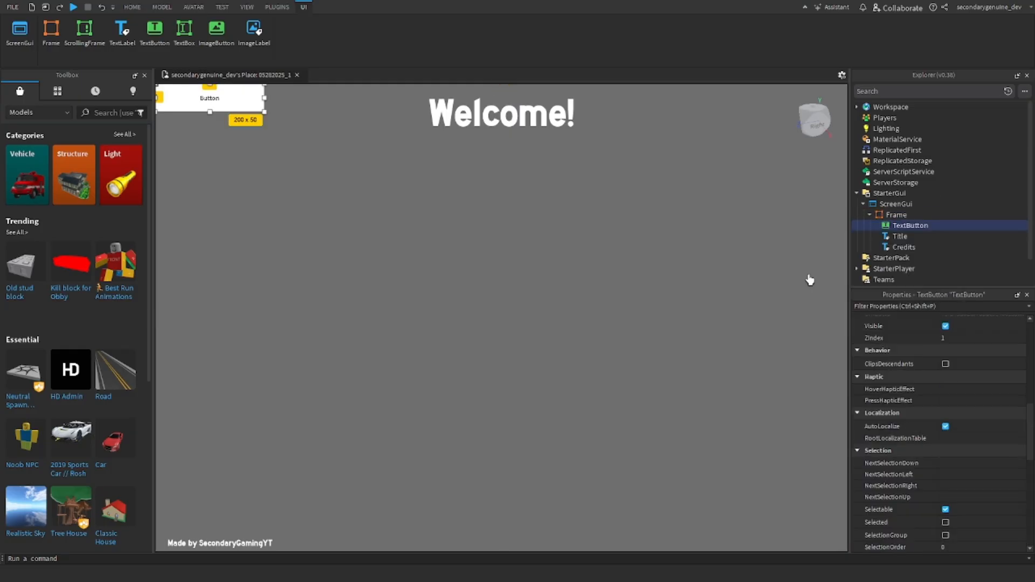
drag(253, 105, 545, 241)
- Set the TextButton's background color to bright green (55, 255, 0)
scroll(985, 438, up, 10)
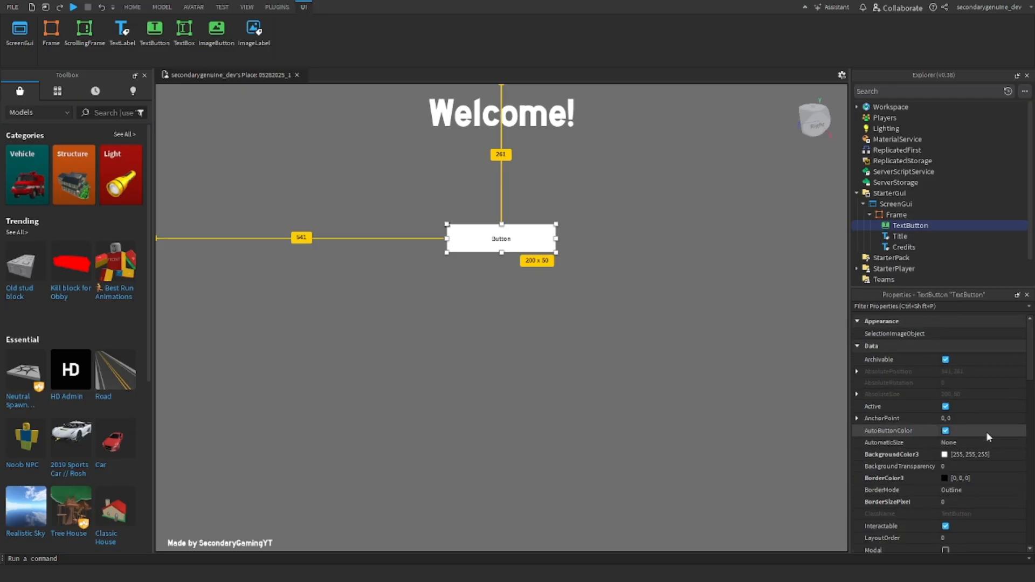
click(944, 455)
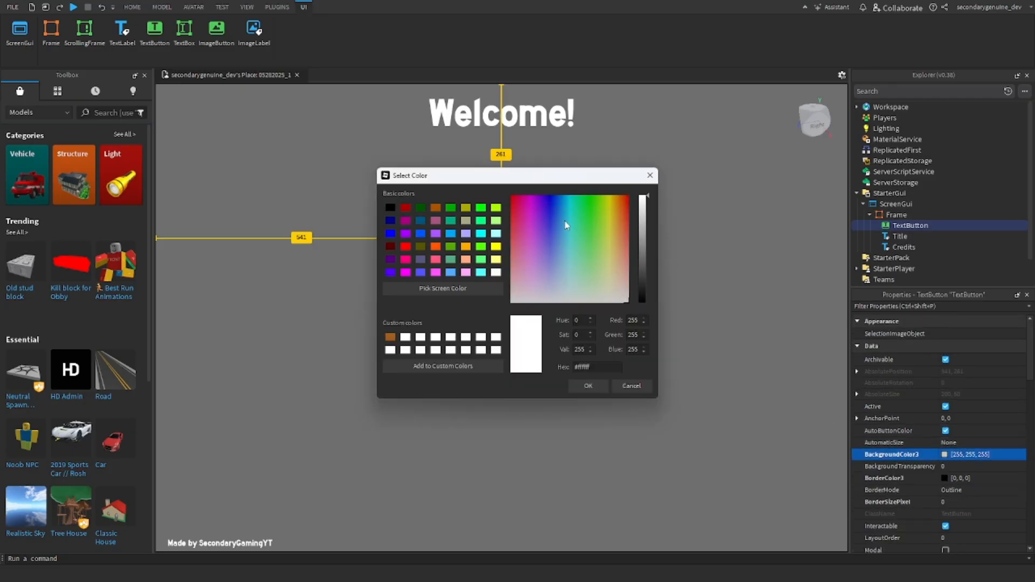
click(593, 196)
click(584, 385)
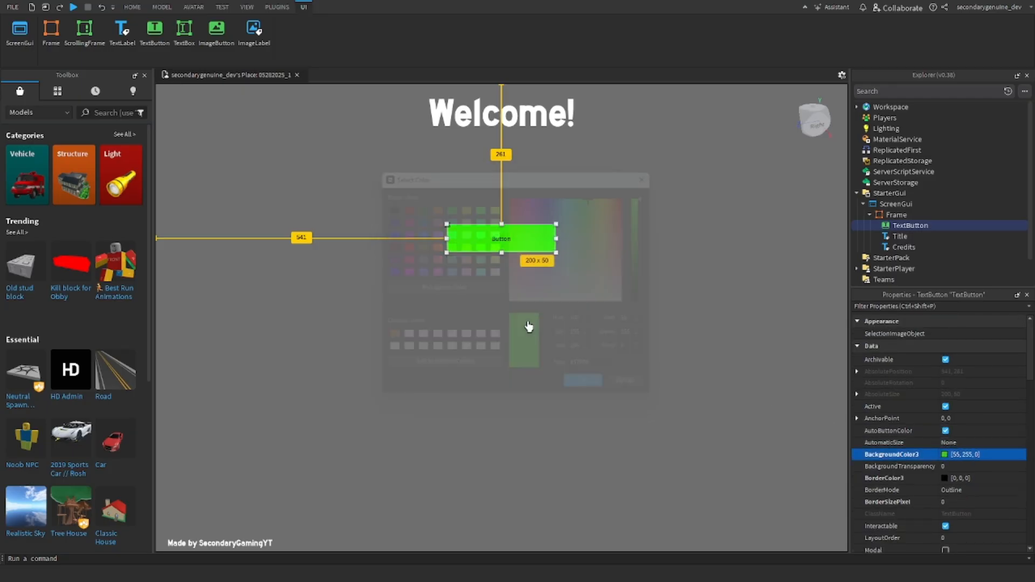
- Add a UICorner to the TextButton to round its corners
click(935, 225)
text(UICorner)
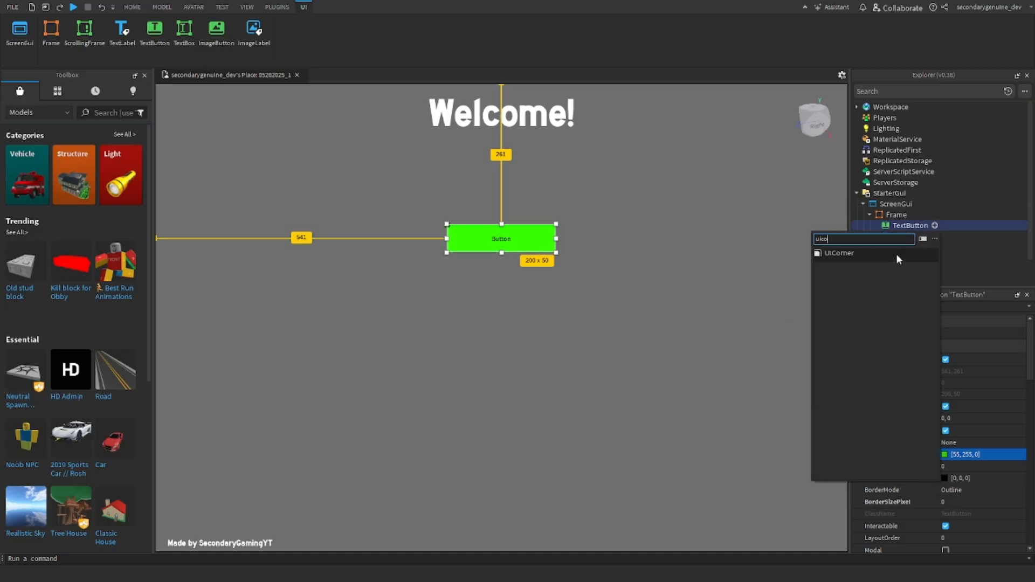
key(Return)
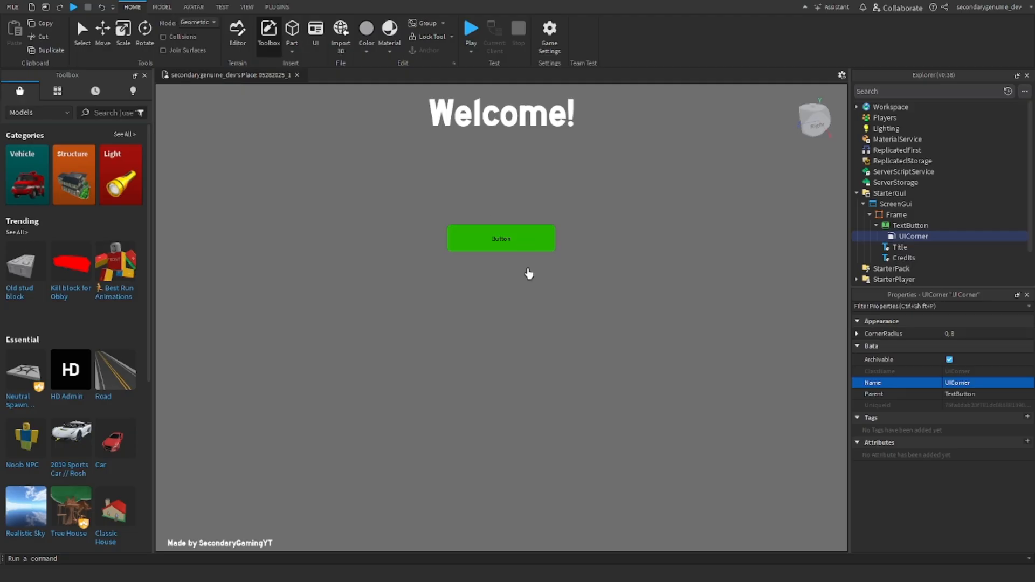
- Try a UIStroke on the TextButton and delete it
click(935, 225)
text(uistr)
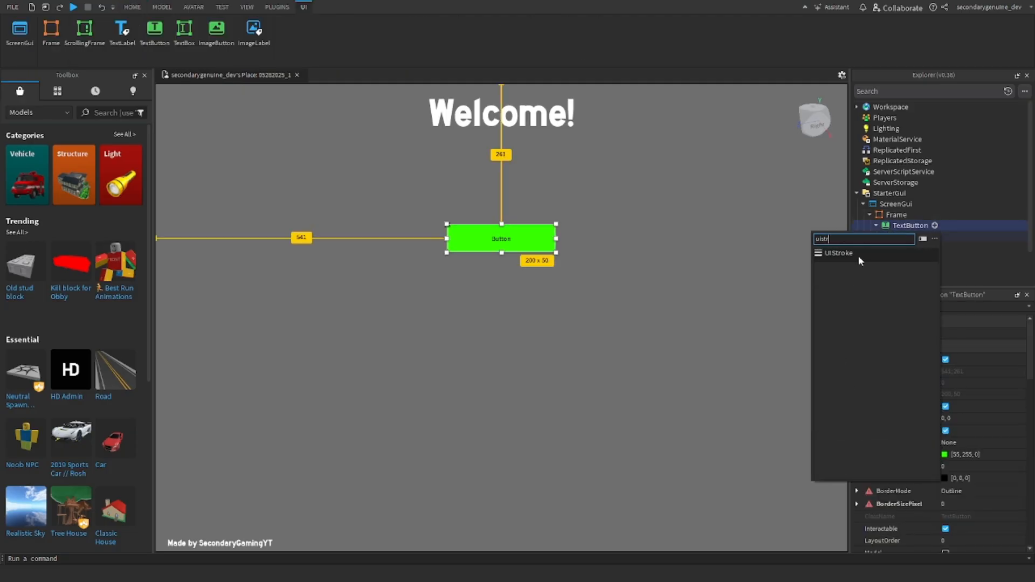
click(859, 257)
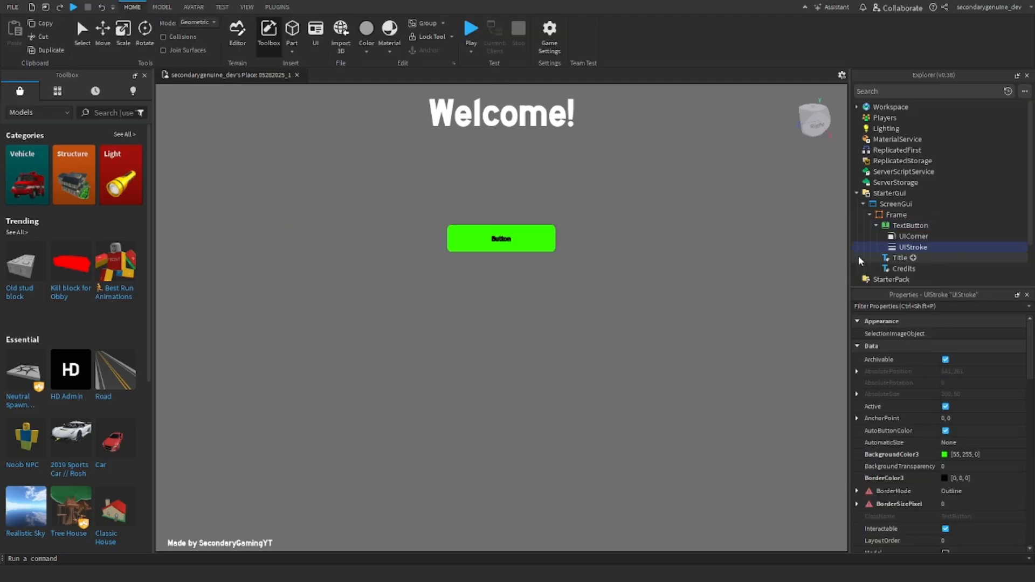
key(Delete)
click(917, 237)
- Turn on scaled text for the TextButton and make its font style bold
click(911, 226)
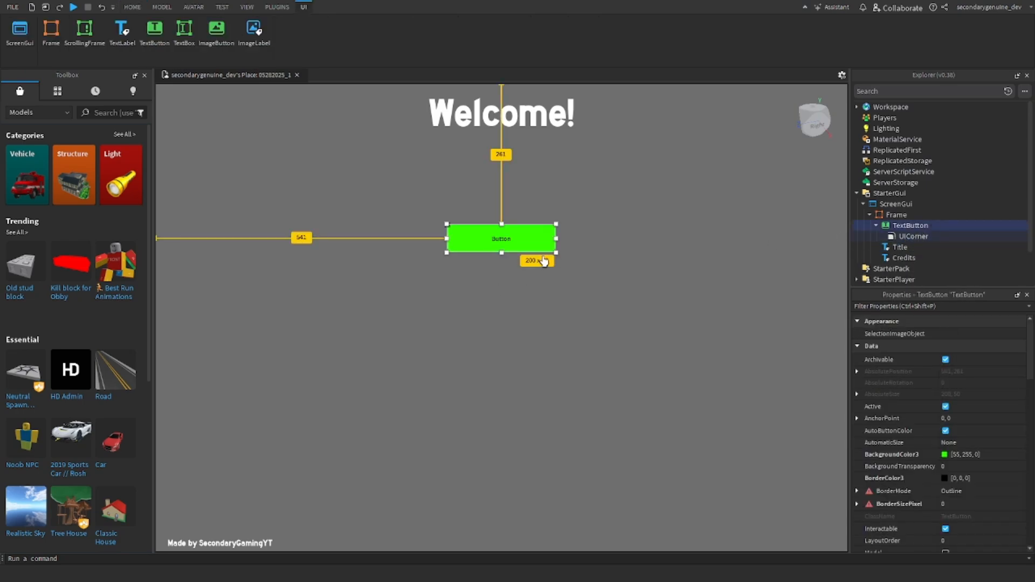
scroll(930, 458, down, 8)
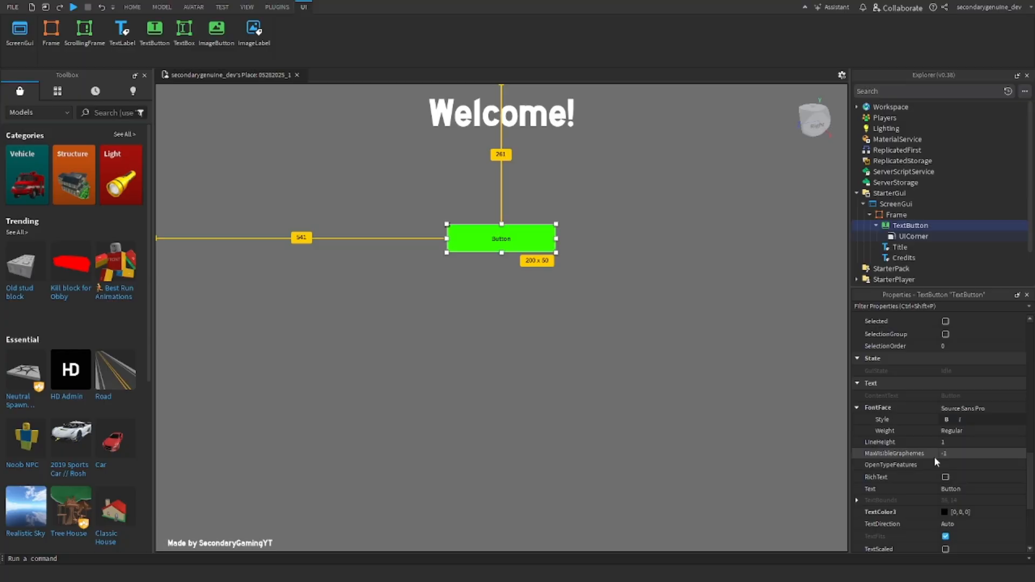
click(949, 439)
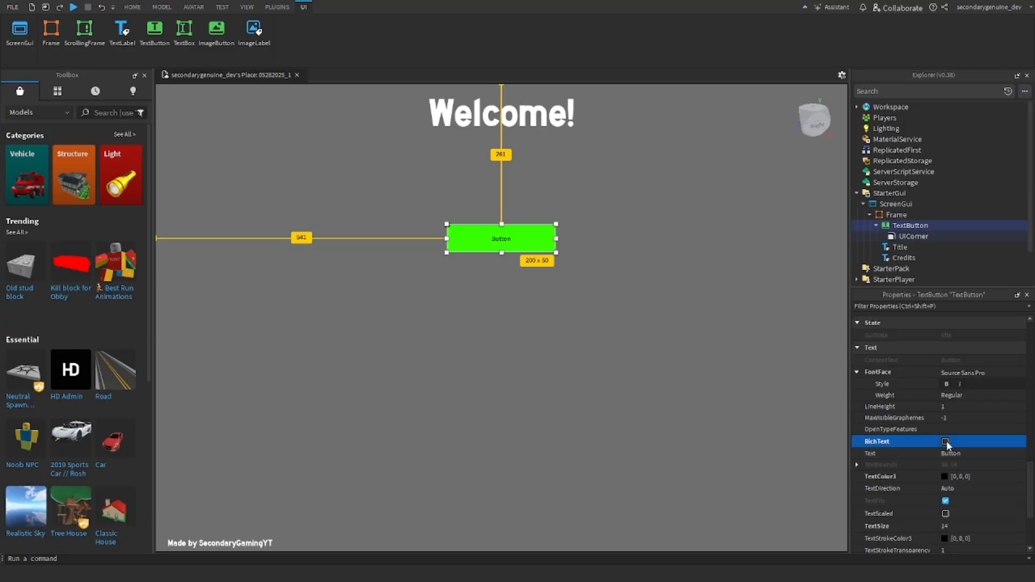
scroll(957, 501, down, 1)
click(946, 478)
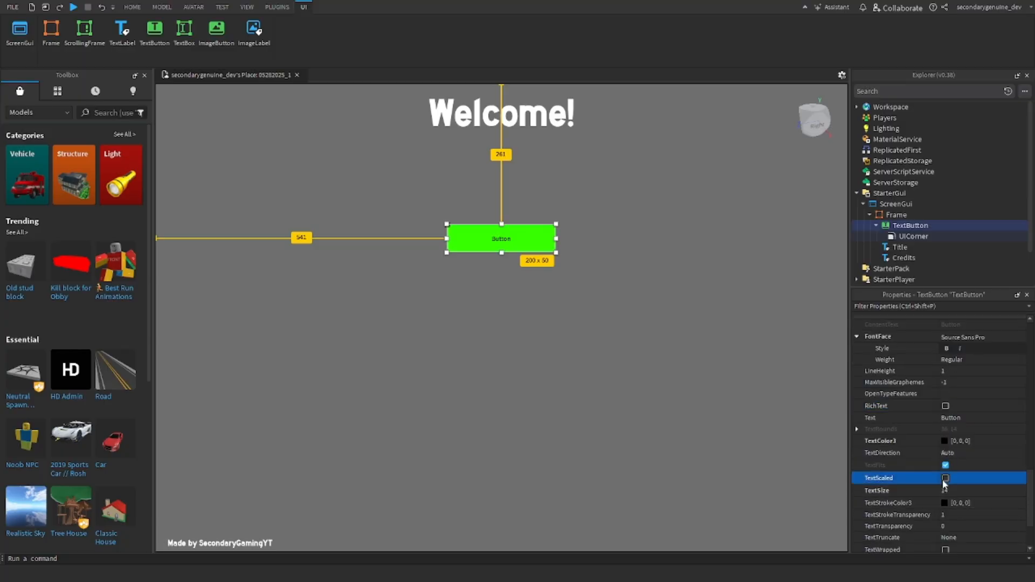
click(946, 348)
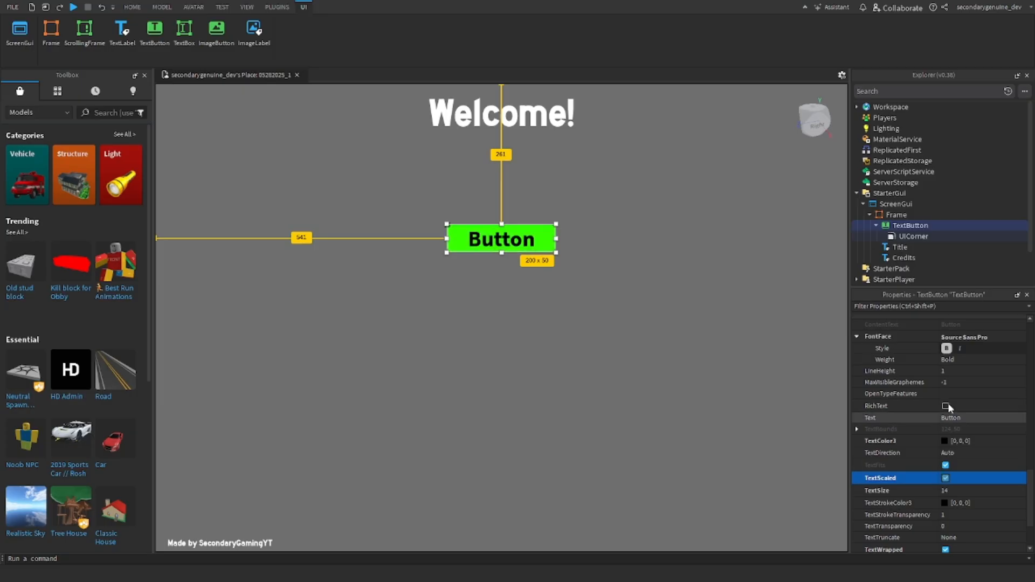
- Try blue (51, 0, 255) as the TextButton's text color and set it back to black
scroll(928, 443, up, 3)
click(930, 443)
scroll(954, 490, down, 1)
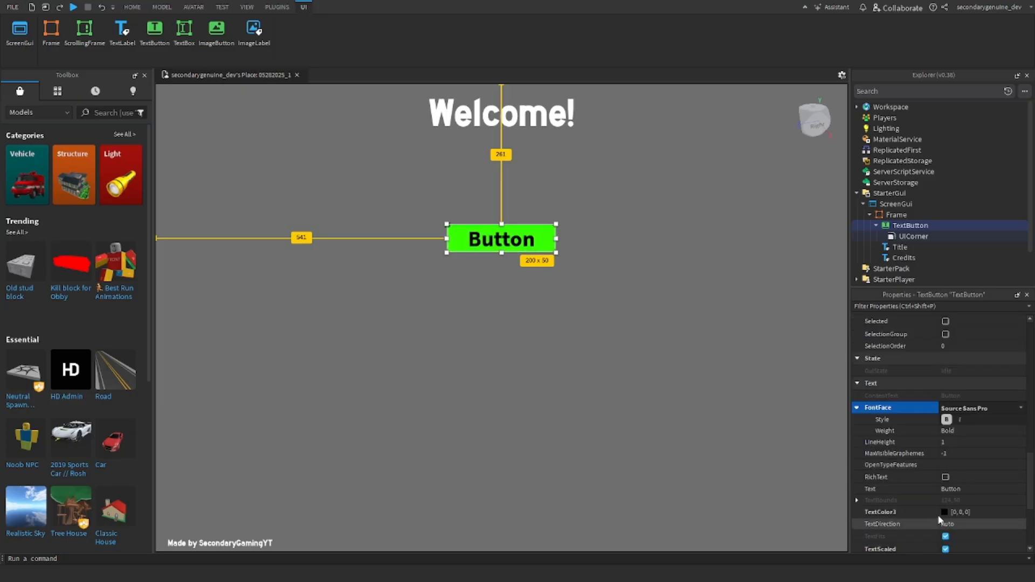
click(945, 512)
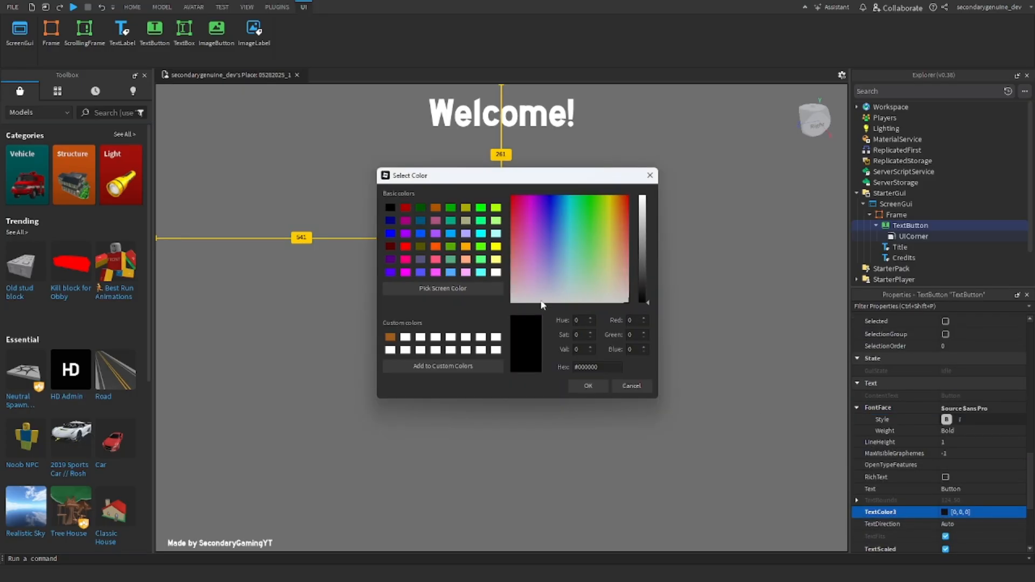
mouse_move(578, 225)
mouse_down()
mouse_move(593, 218)
mouse_move(591, 194)
mouse_move(547, 166)
mouse_up()
drag(645, 206, 646, 174)
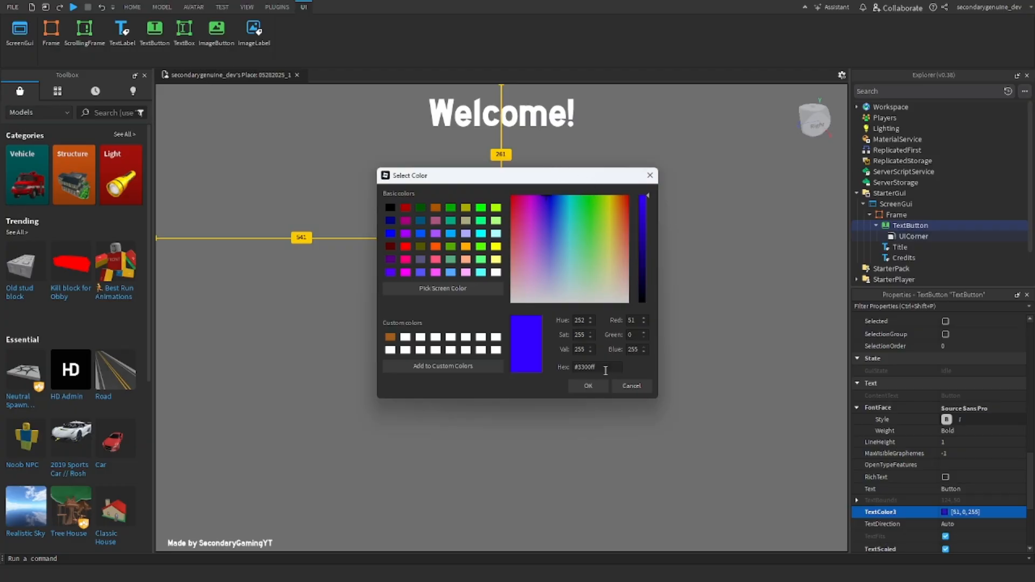
click(588, 386)
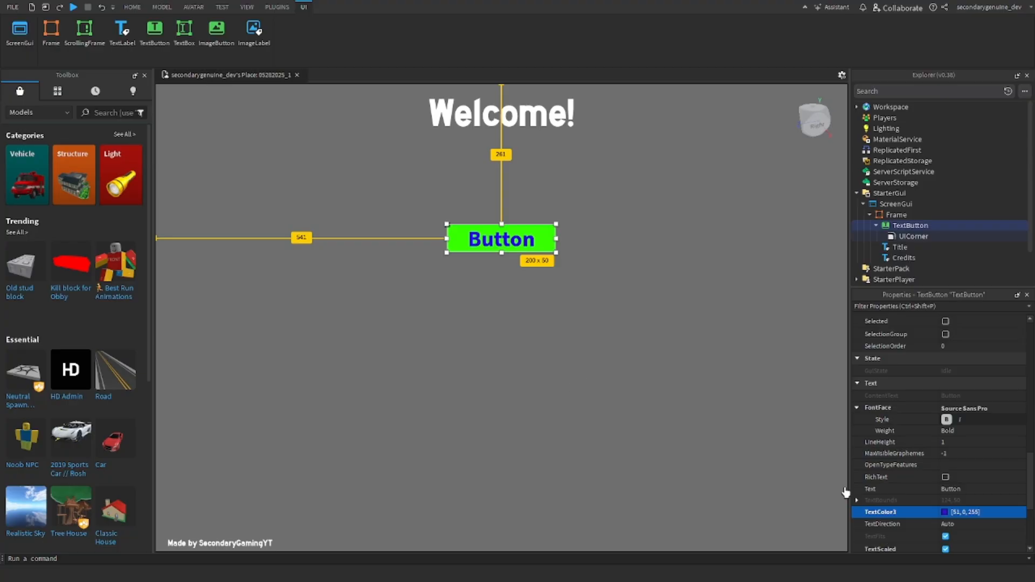
click(943, 510)
drag(647, 241, 647, 302)
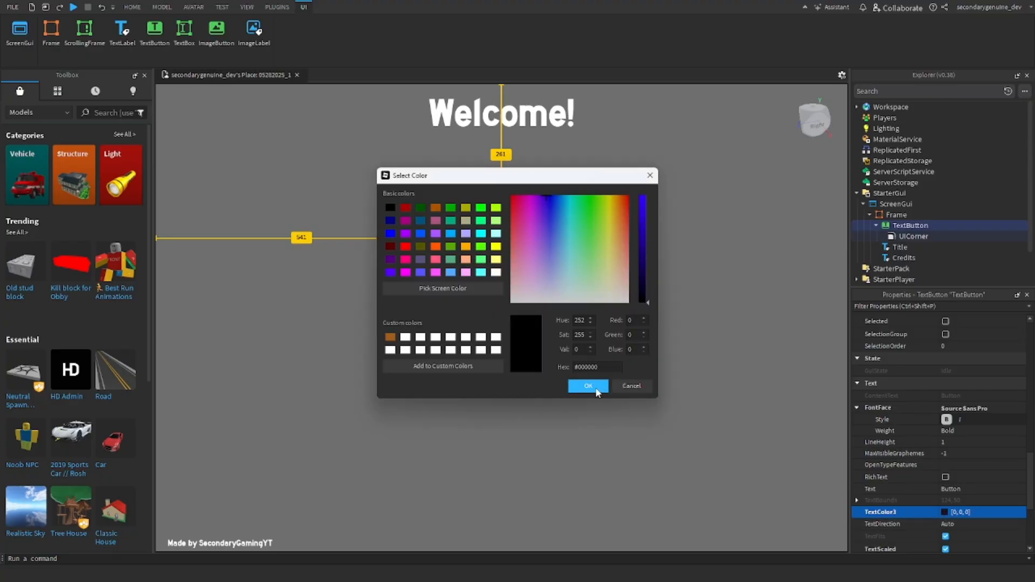
click(588, 386)
- Try white (255, 255, 255) as the TextButton's text color and return it to black (0, 0, 0)
click(944, 512)
drag(649, 214, 628, 174)
click(589, 386)
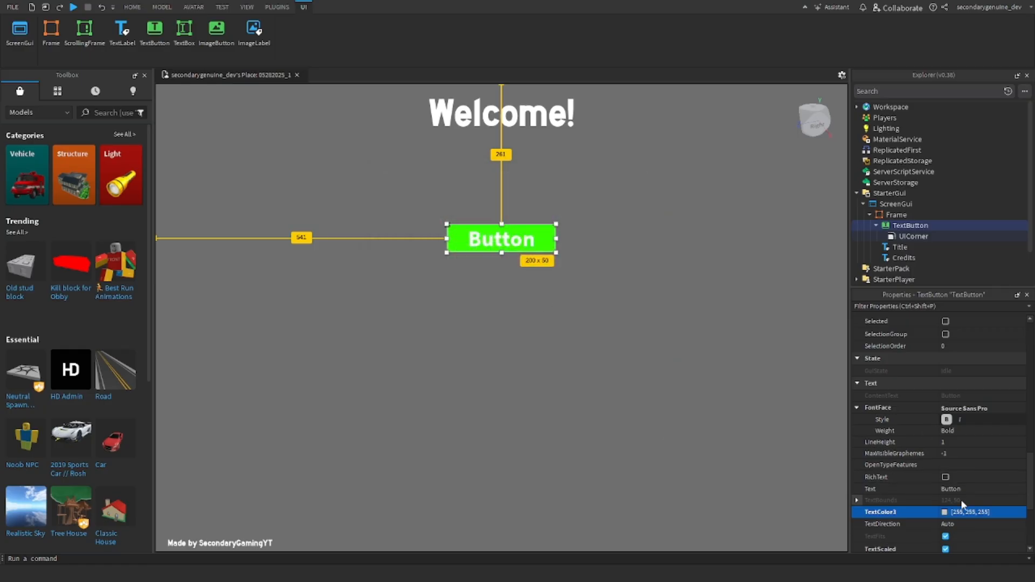
click(945, 512)
drag(645, 232, 643, 301)
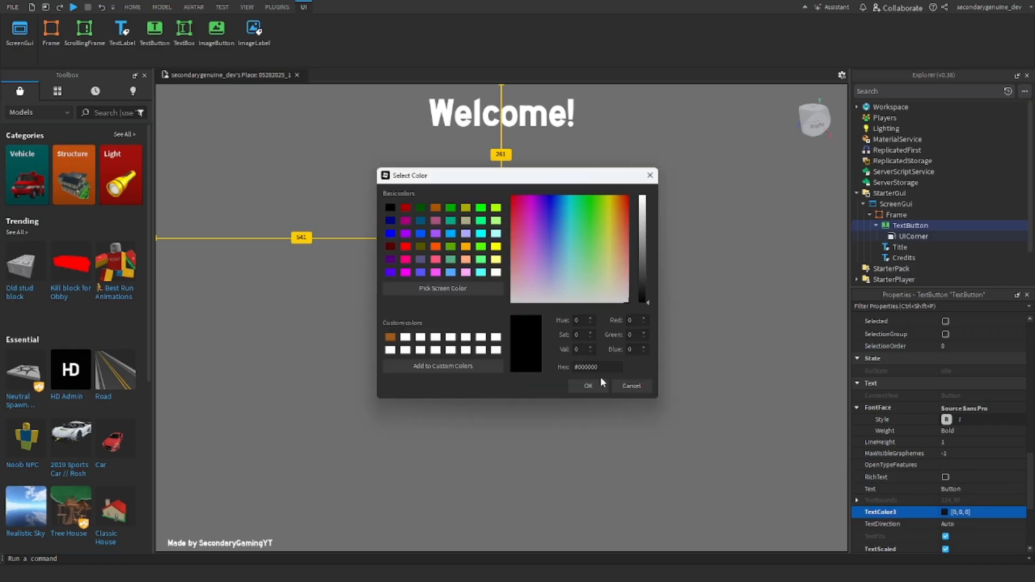
click(588, 386)
- Move the TextButton to the frame's lower center, about 168 px above the bottom edge, and widen it to about 284 × 50 px
drag(530, 235, 538, 447)
click(351, 157)
click(524, 448)
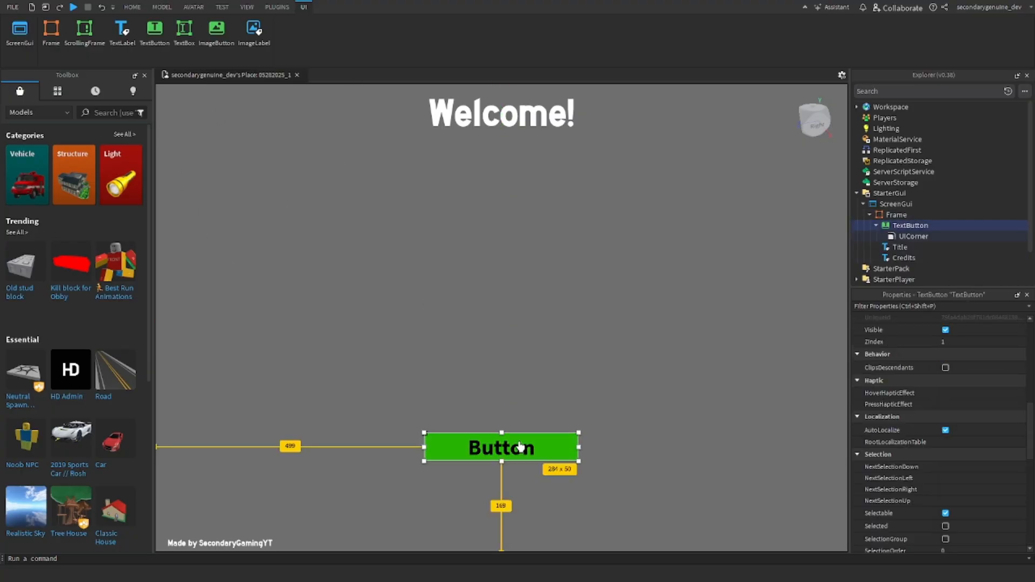
- Replace the TextButton's text with "Play"
double_click(519, 445)
text(Pay)
double_click(517, 448)
text(Play)
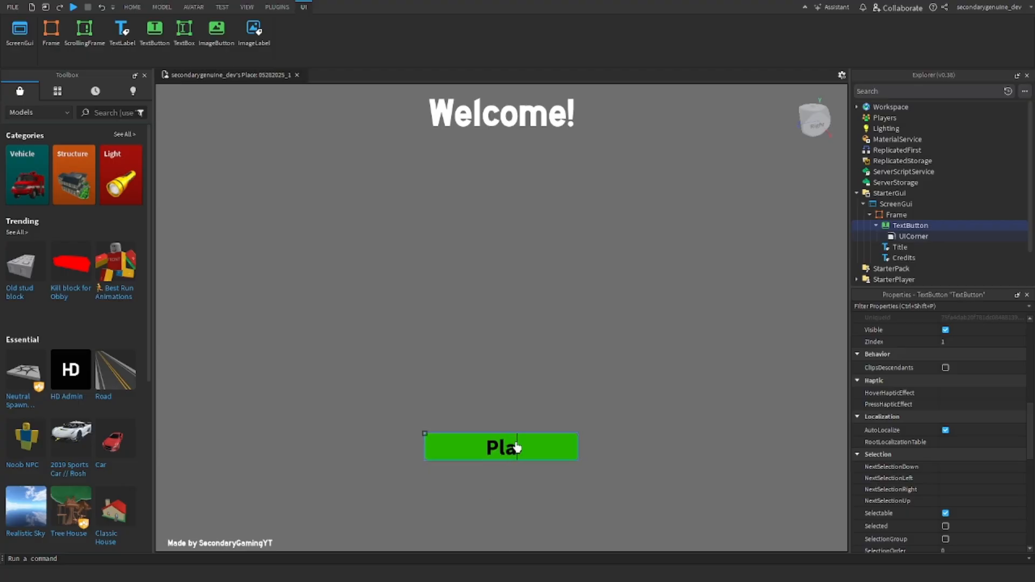
key(Return)
click(543, 419)
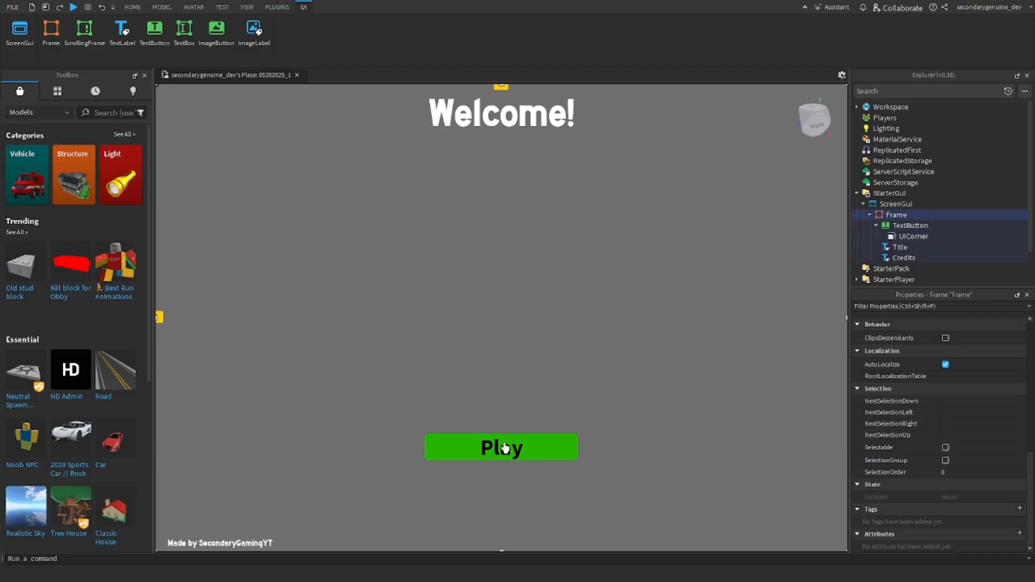
- Playtest the place, try the Play button on the welcome screen, and stop the test
click(74, 7)
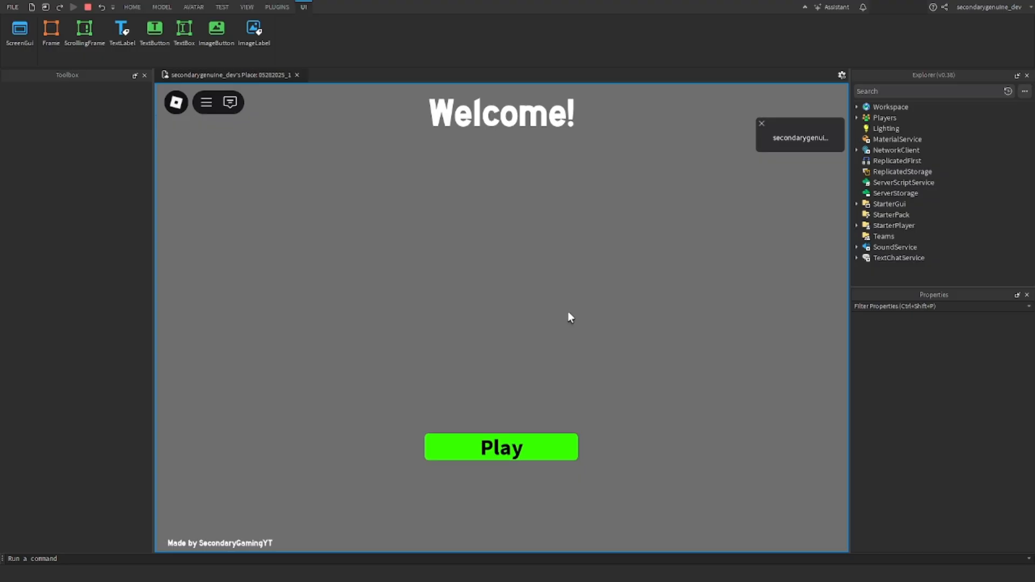
click(499, 451)
click(498, 450)
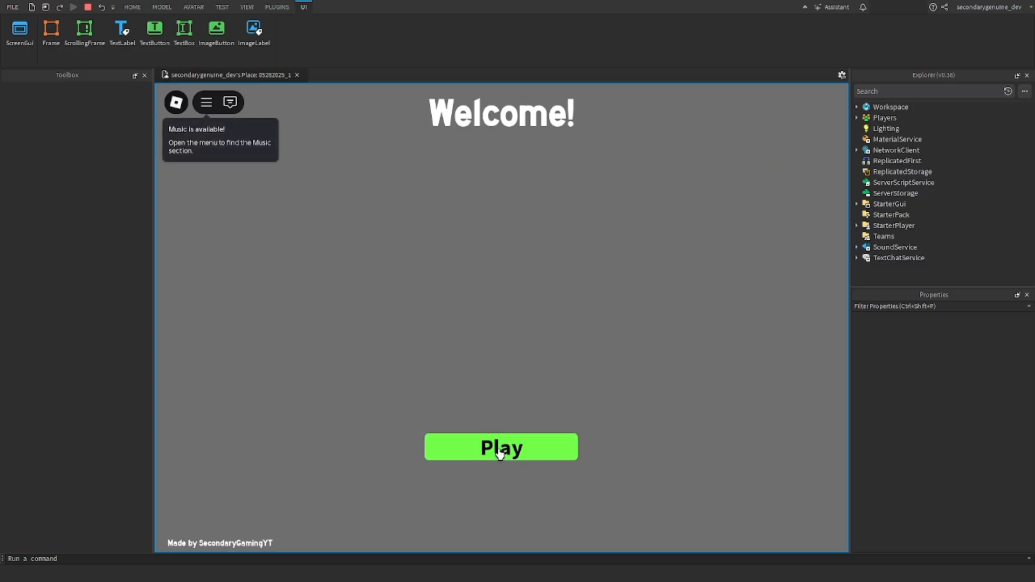
click(499, 452)
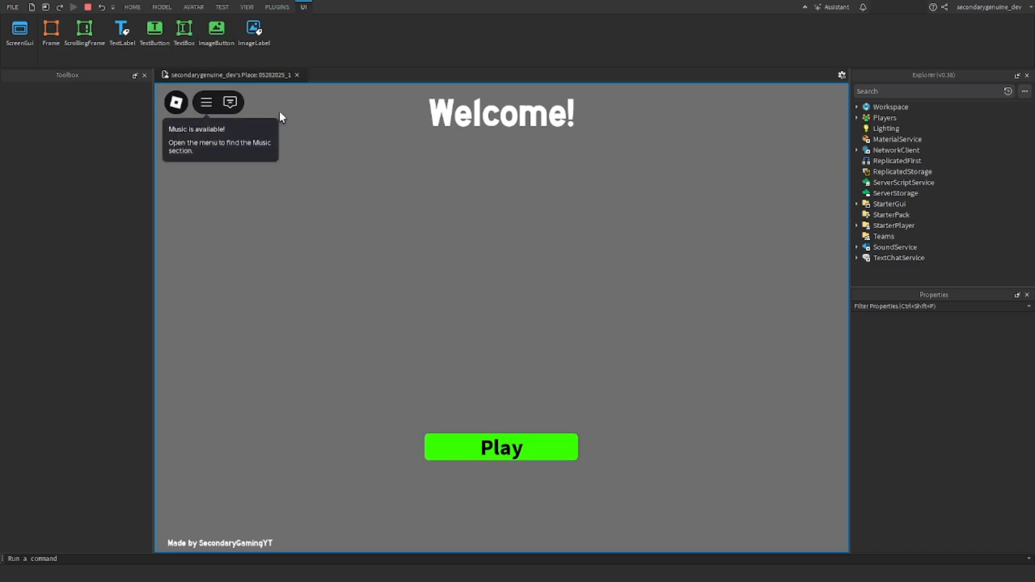
click(87, 7)
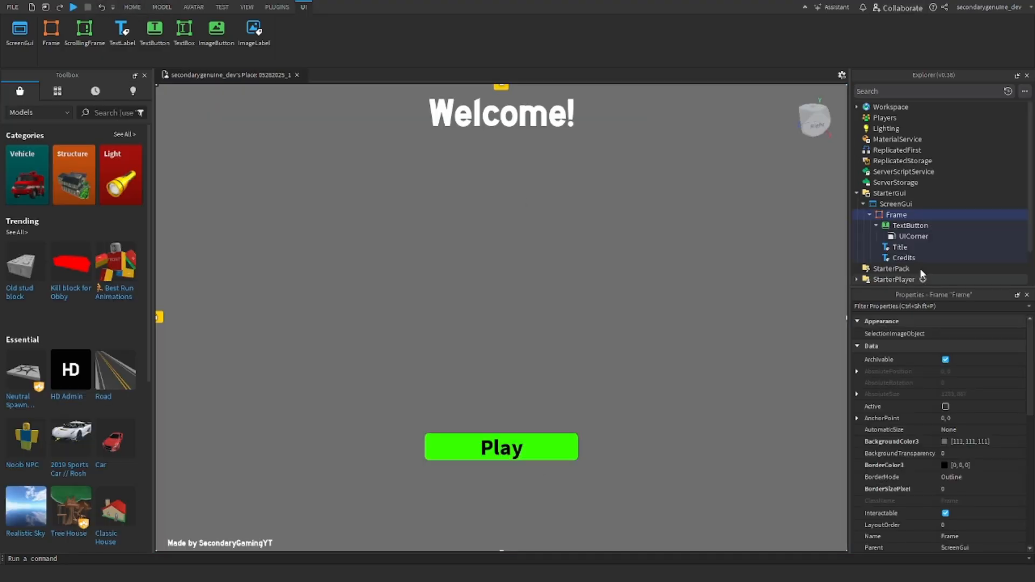
- Rename the TextButton inside the Frame to "PlayButton"
click(897, 229)
click(909, 226)
text(PlayButton)
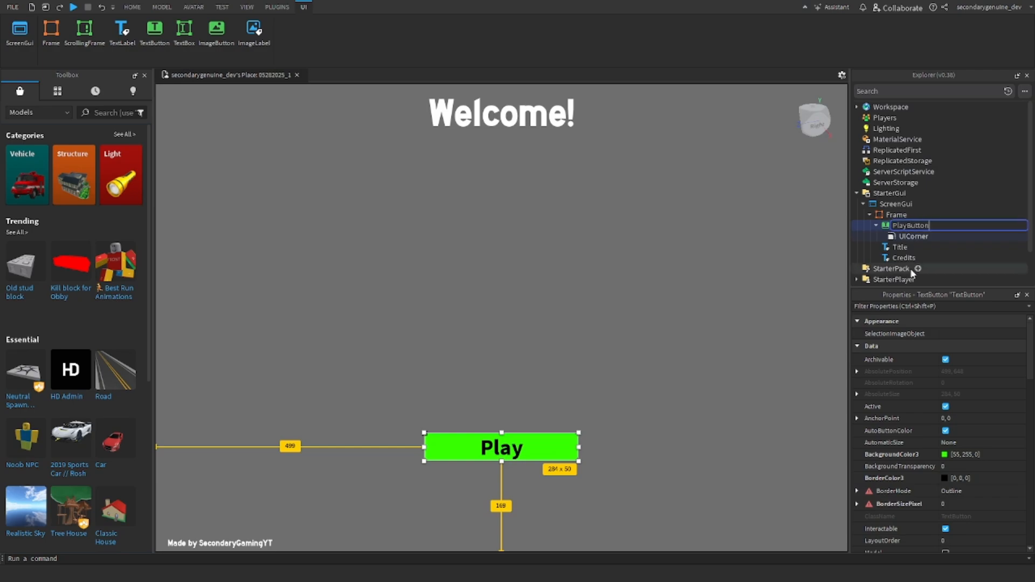
key(Return)
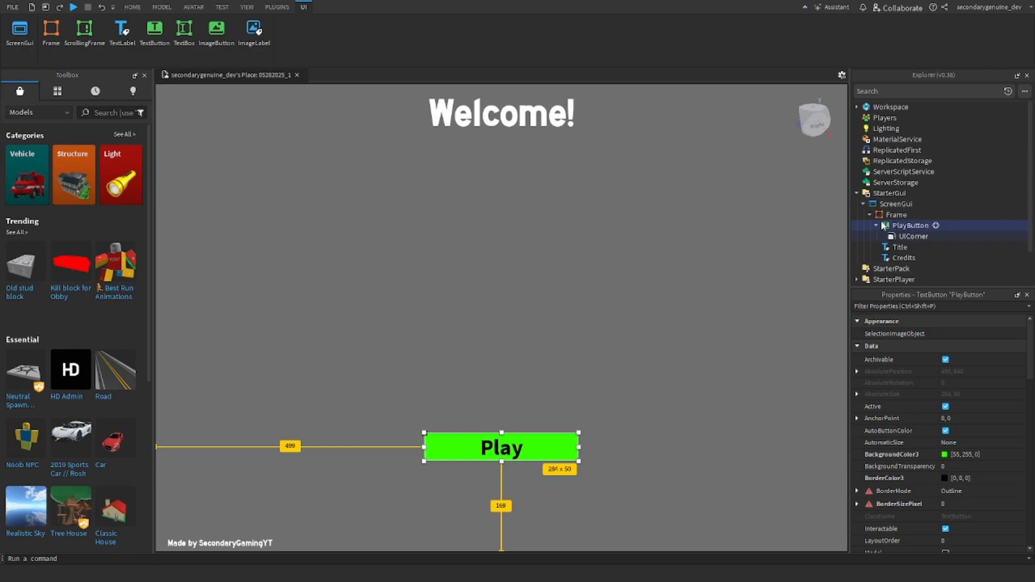
- Add a LocalScript to the ScreenGui and name it "MenuHandler"
click(919, 203)
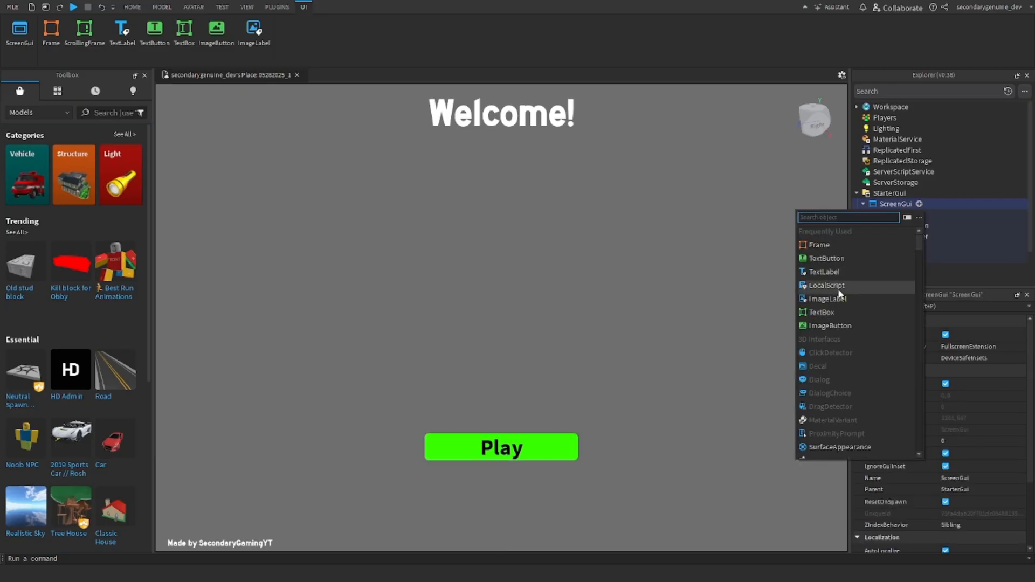
click(837, 286)
click(901, 216)
text(MenuHandler)
key(Return)
- Replace the default code in MenuHandler with the line "local GUI = script.Parent"
click(402, 254)
key(ctrl+a)
key(BackSpace)
text(l)
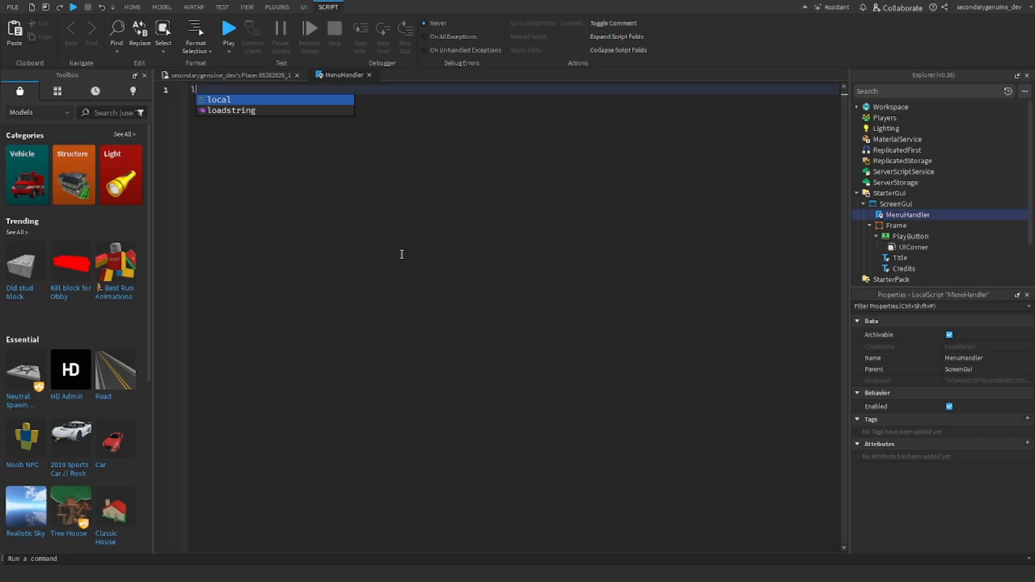
text(ocal GUI = script.Parent)
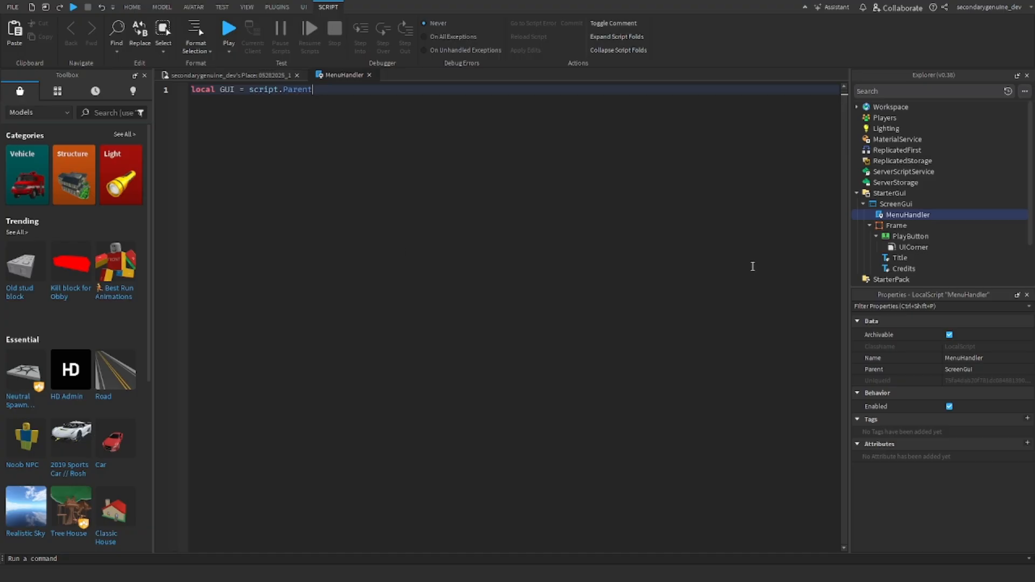
scroll(898, 199, down, 3)
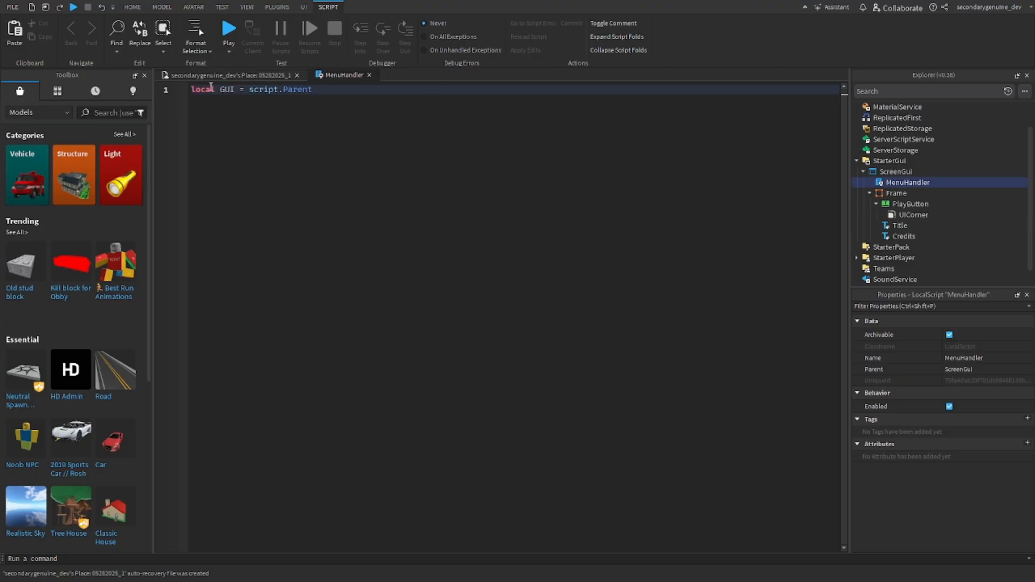
drag(192, 89, 235, 90)
click(359, 103)
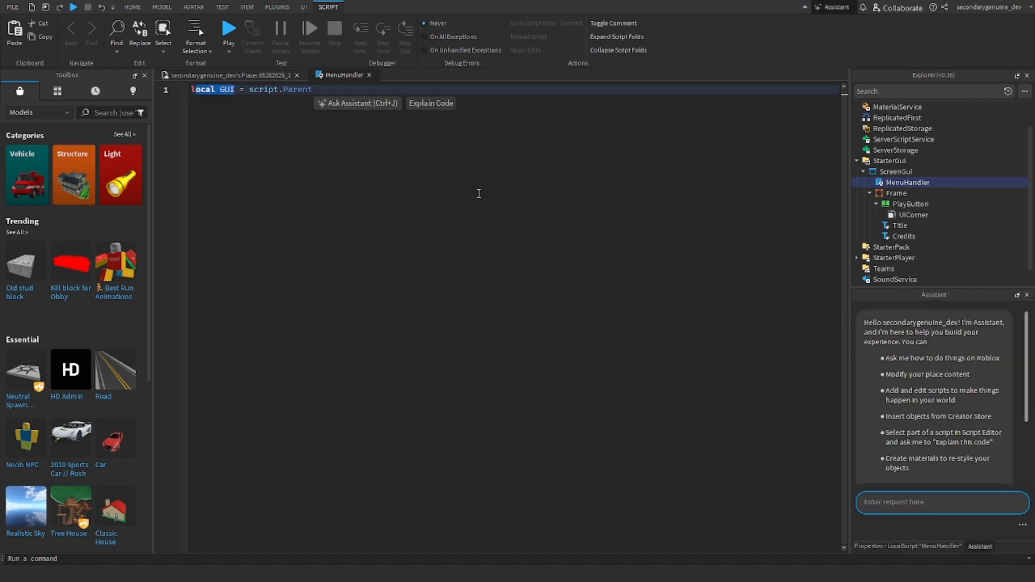
click(460, 160)
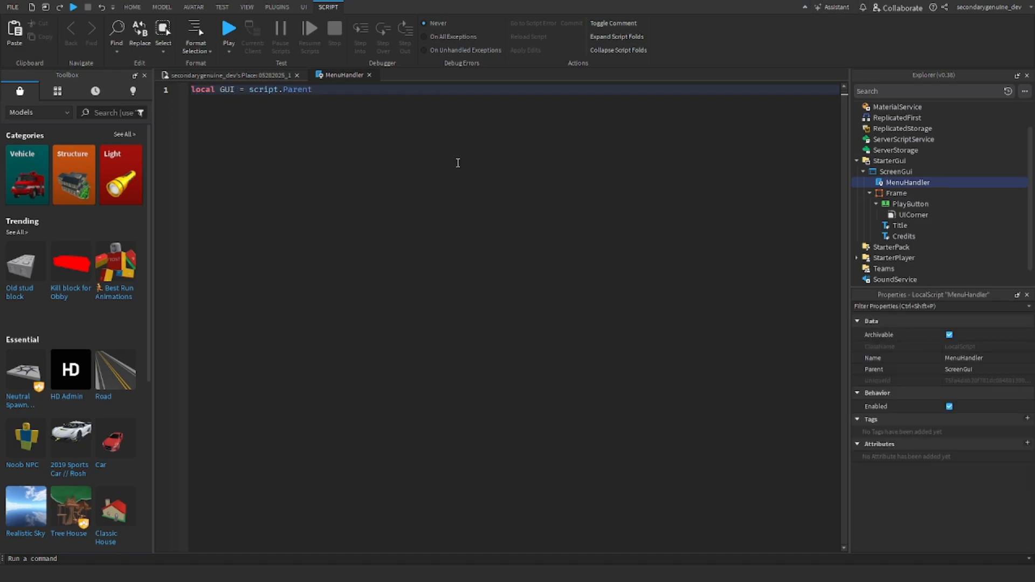
- Declare the frame variable on the second line of the script as "local Frame = GUI.Frame"
key(Return)
text(local Frame =)
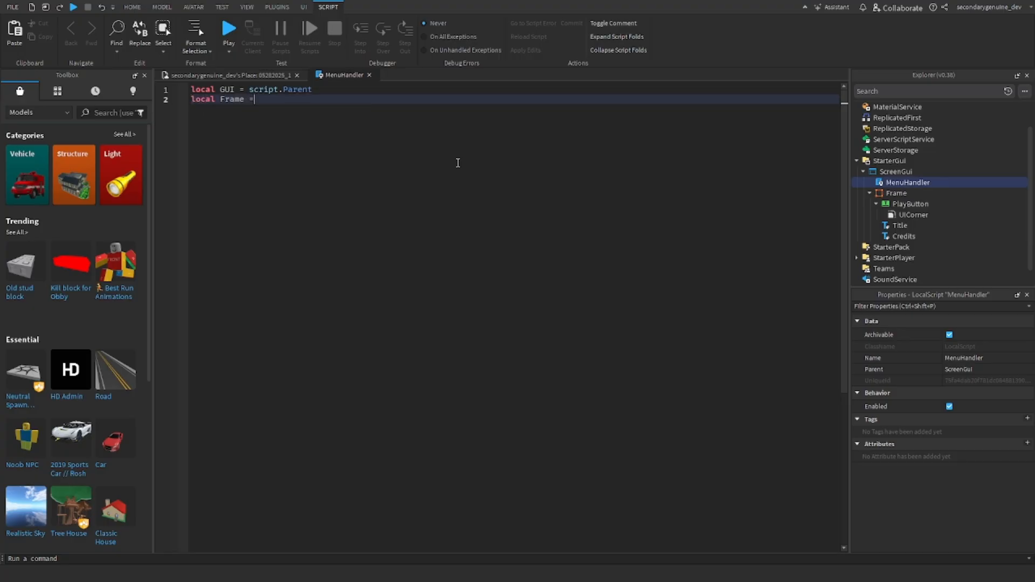
text( HU)
key(BackSpace)
key(BackSpace)
text(GUI.f)
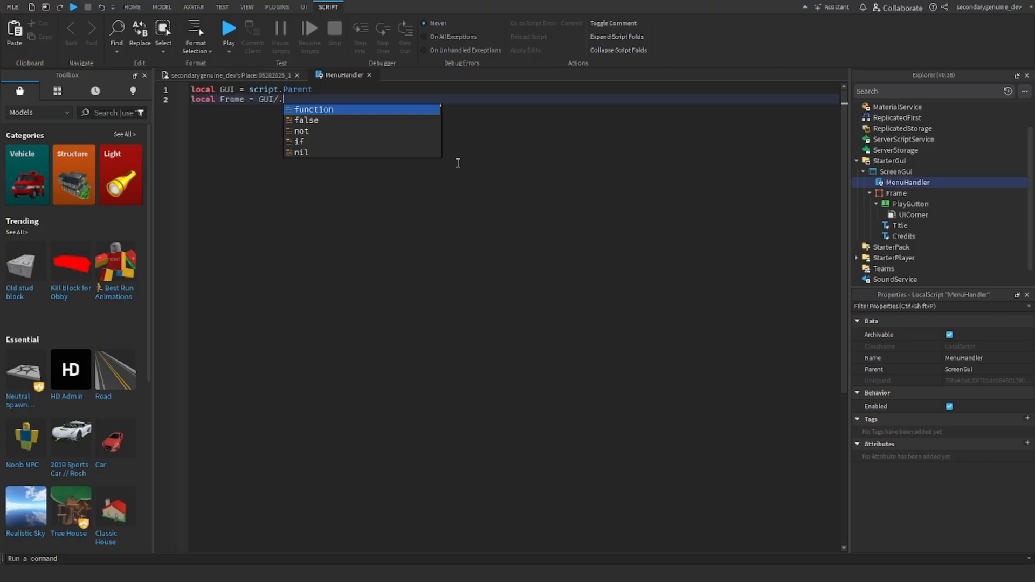
key(Tab)
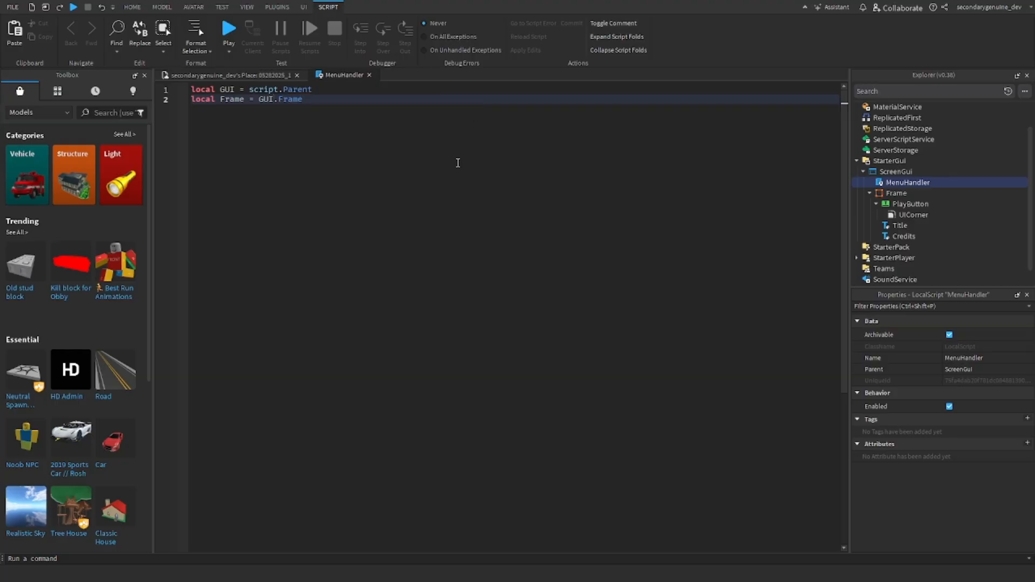
- Declare the button variable on the third line as "local PlayButton = Frame.PlayButton"
key(Return)
text(local )
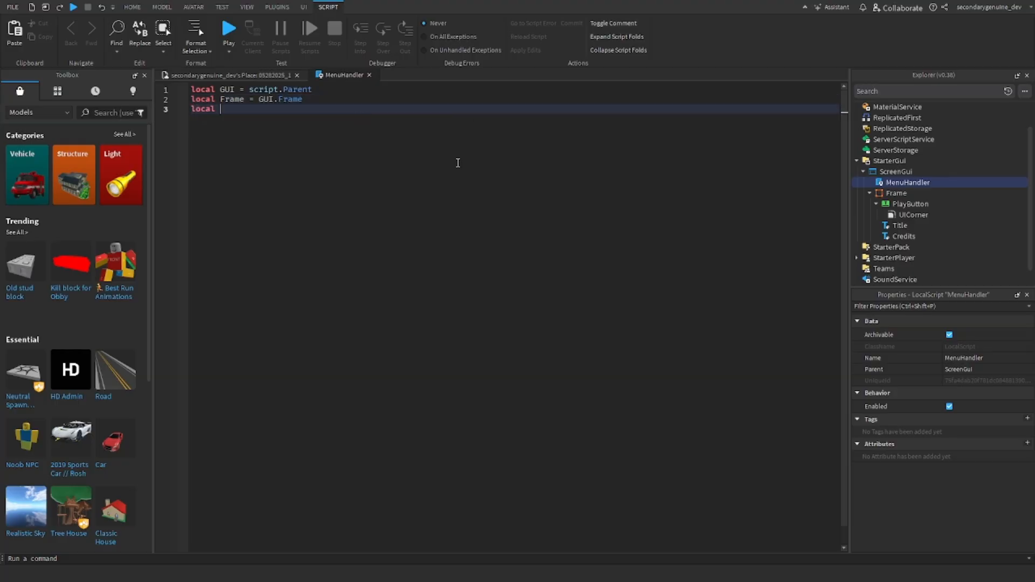
text(PlayButton = Frame.Pl)
key(Tab)
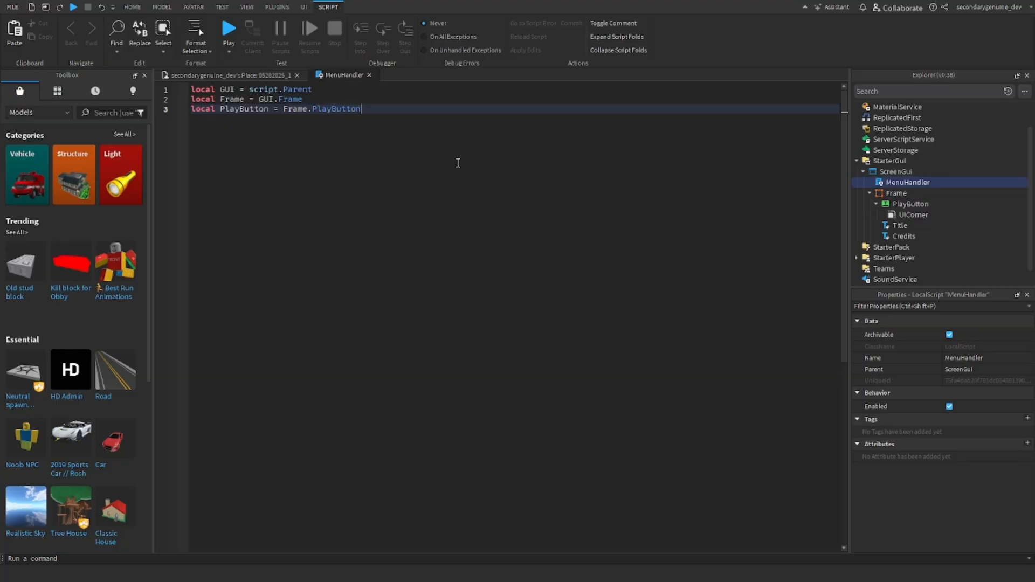
- Below the variables, after a blank line, add "GUI.Enabled = true" to show the menu at start
key(Return)
key(Return)
text(GUI.E)
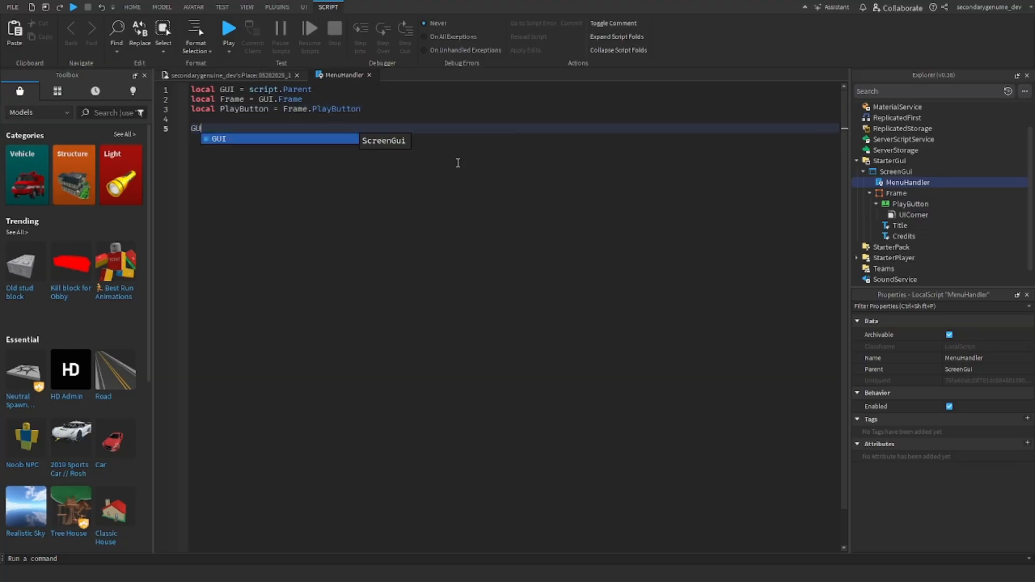
key(Tab)
text(= true)
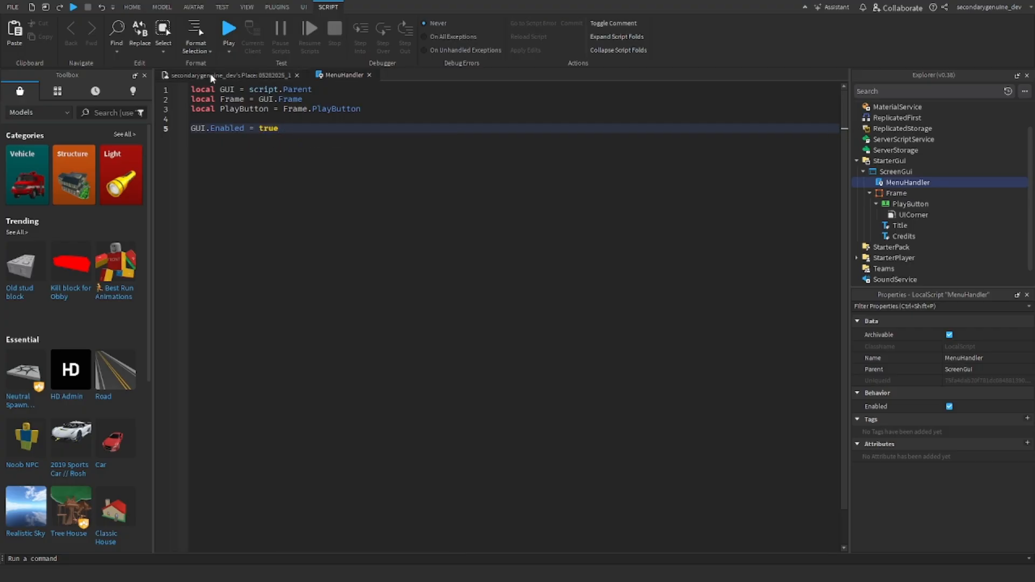
click(208, 76)
click(345, 75)
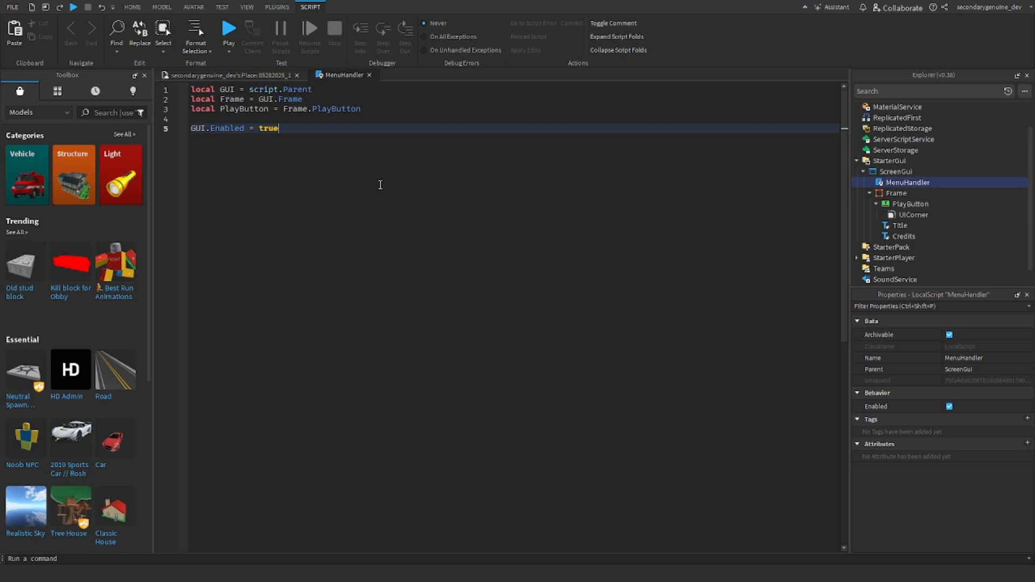
- Add an empty click handler, "PlayButton.MouseButton1Click:Connect(function()" closed by "end)", after a blank line
key(Return)
key(Return)
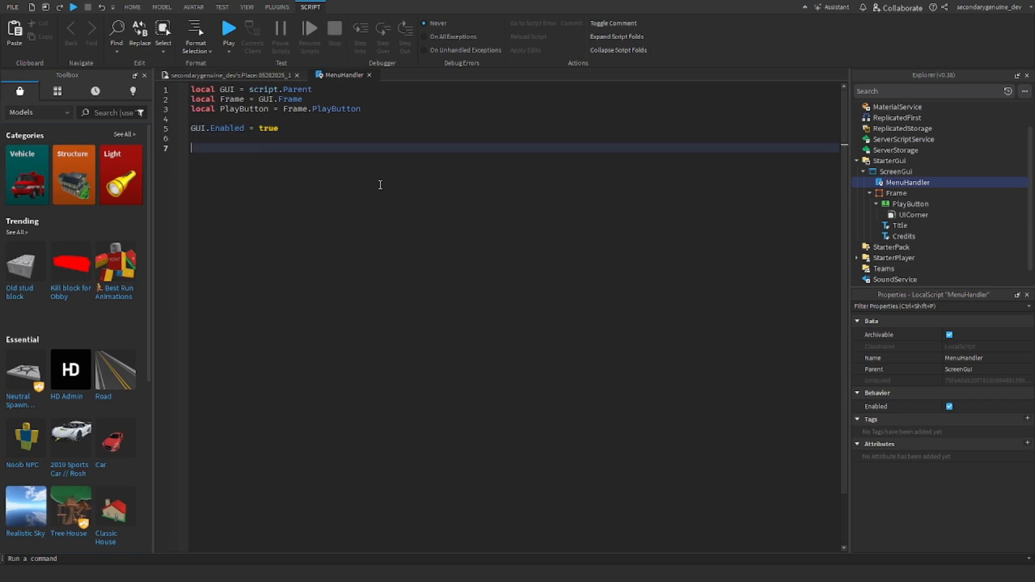
text(PlayButton.MouseButton1Click)
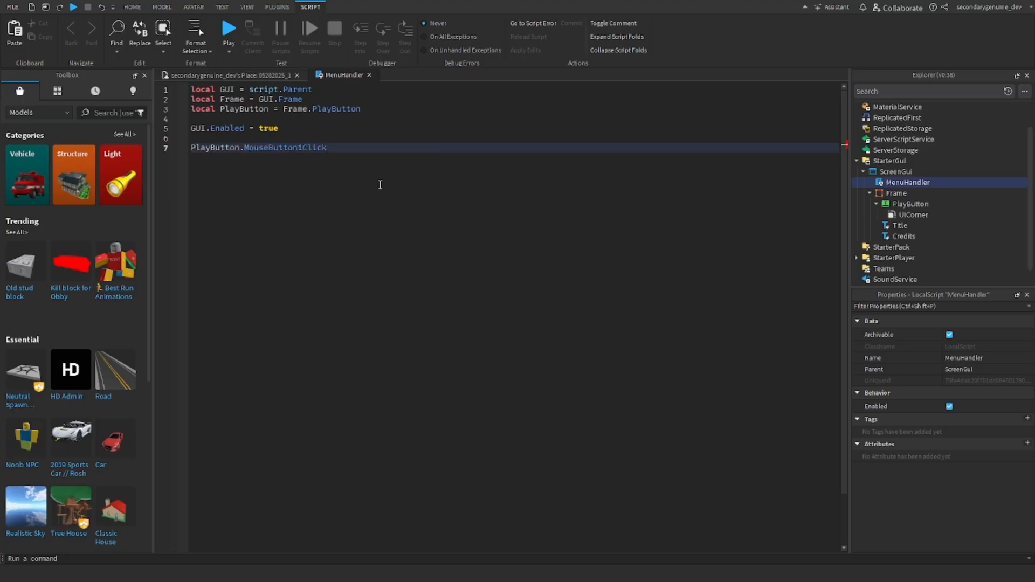
text(:Connect(function()
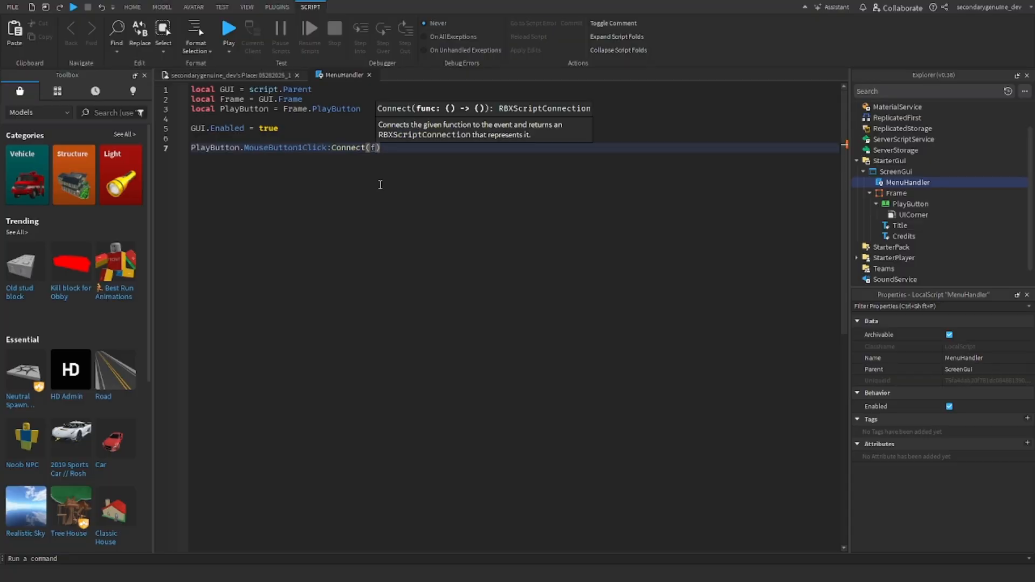
key(Escape)
text())
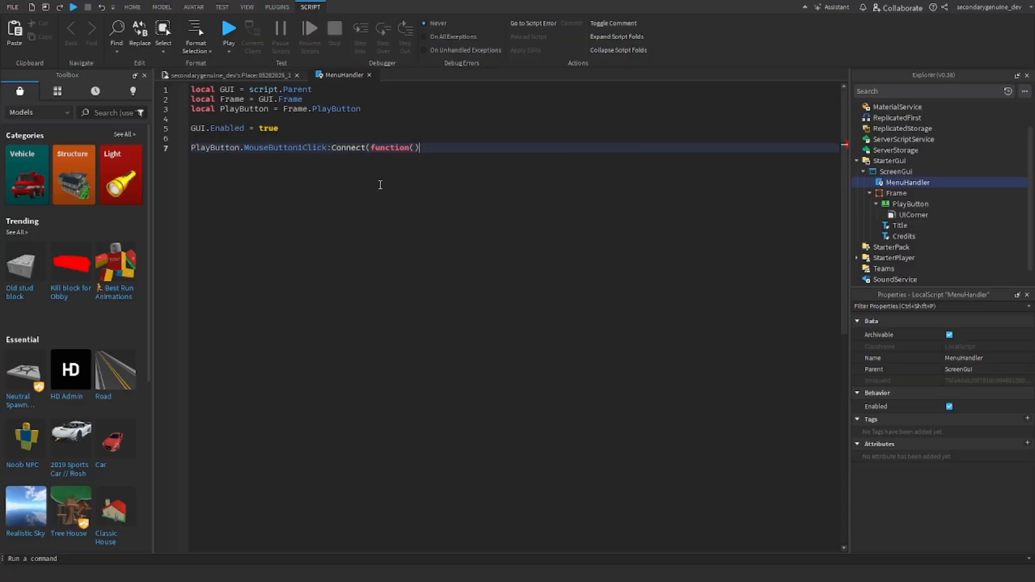
key(Return)
drag(248, 168, 181, 138)
click(258, 226)
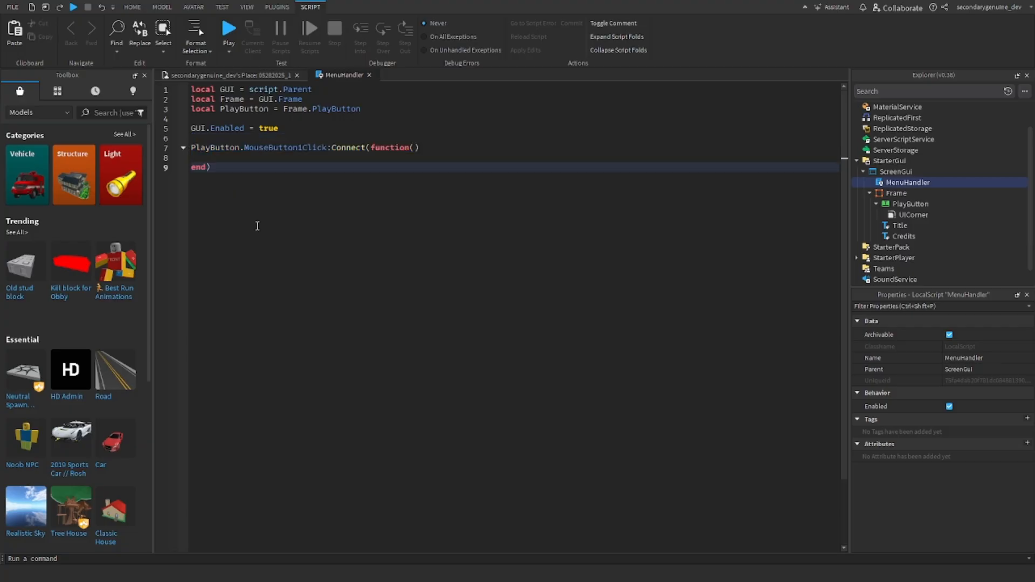
- Inside the click handler, add "GUI.Enabled = false" to hide the menu
click(218, 157)
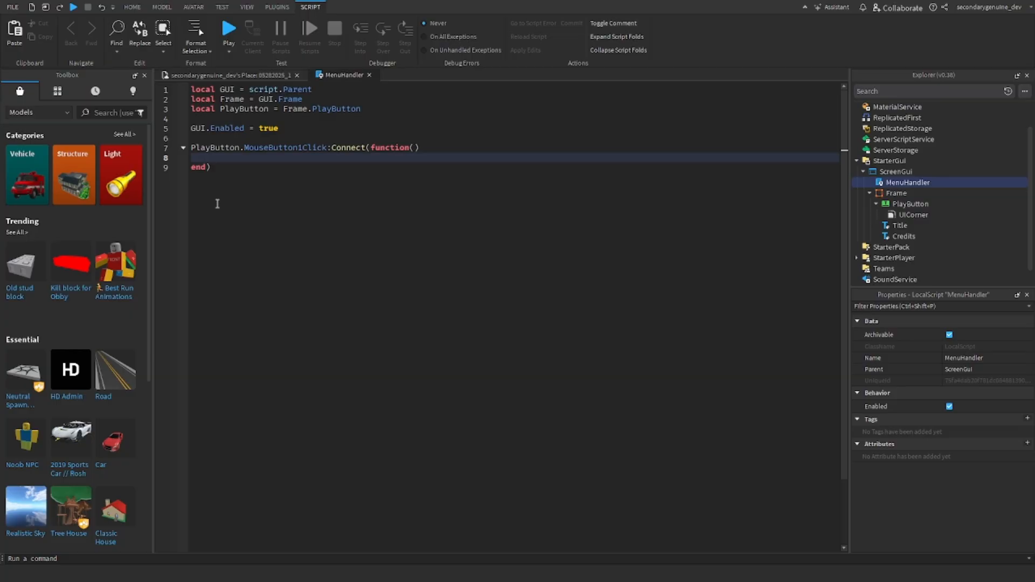
text(GU)
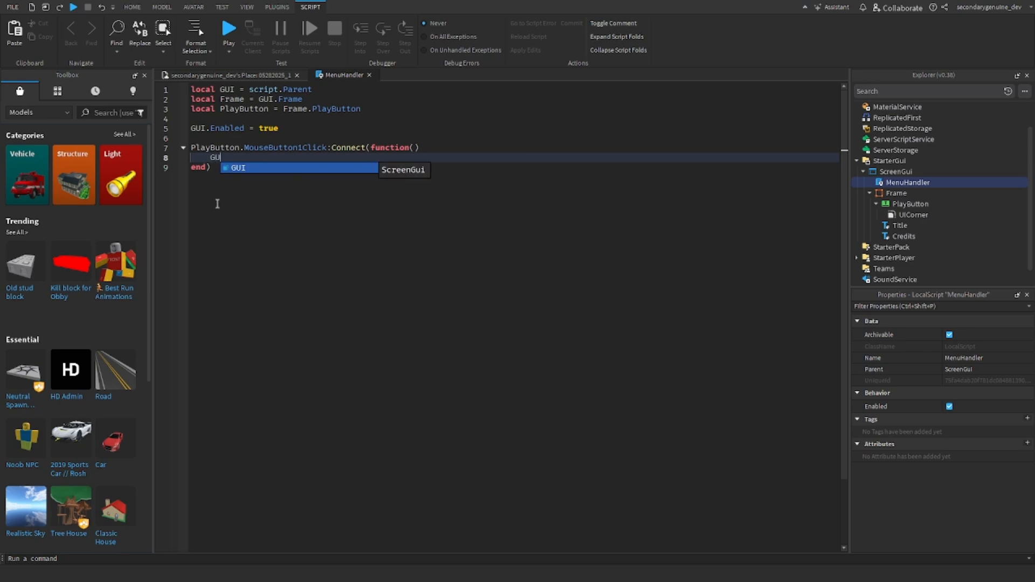
text(I.Enabled = false)
click(264, 227)
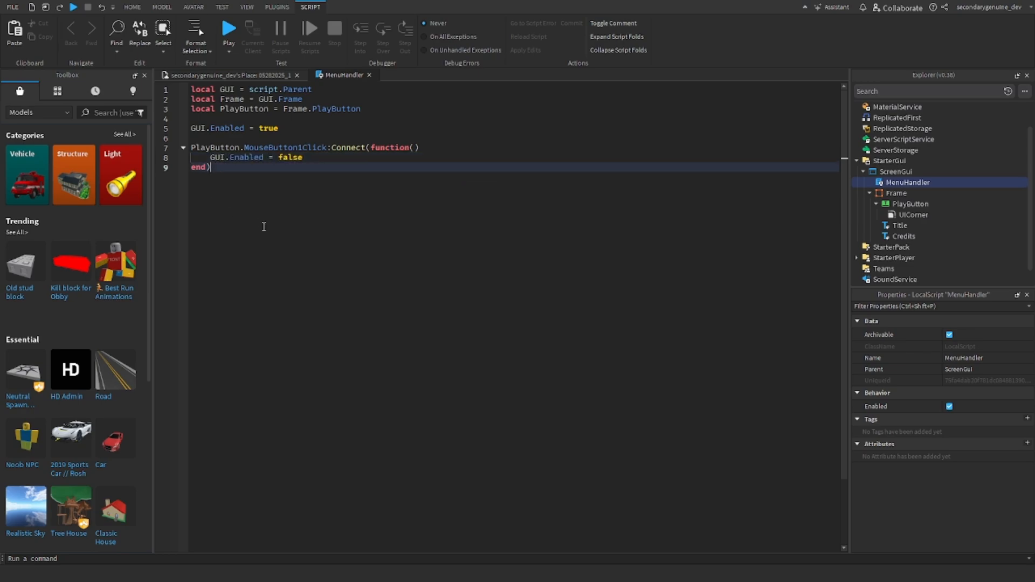
key(ctrl+a)
click(354, 293)
- Playtest the place, use the Play button to leave the menu, walk the character around, and stop the test
click(238, 75)
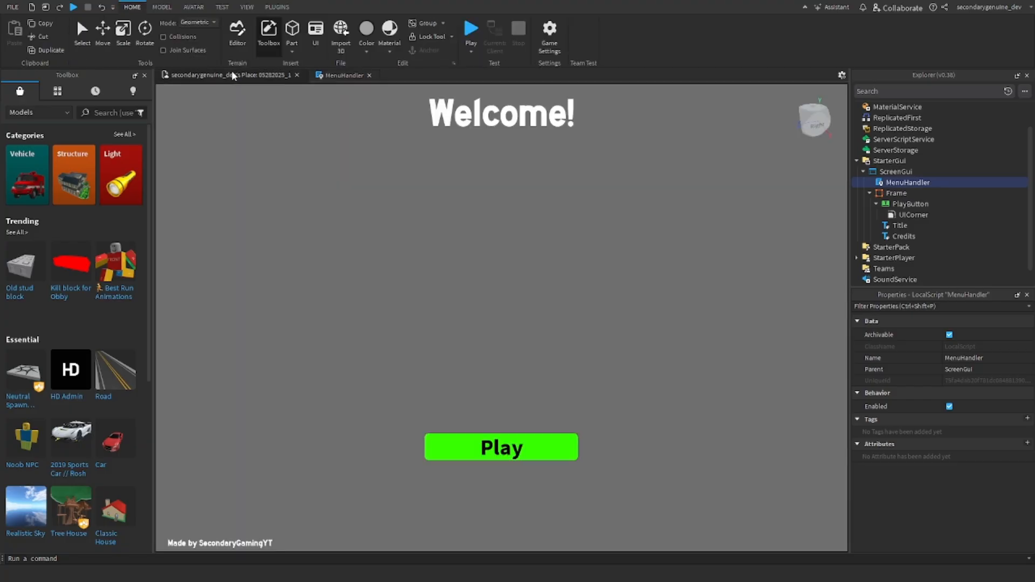
click(77, 8)
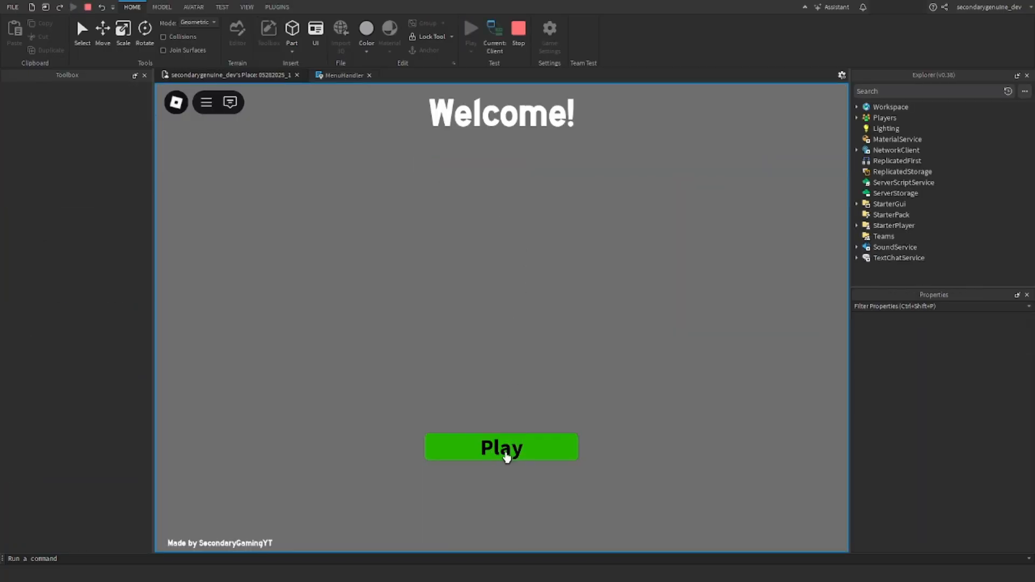
click(503, 453)
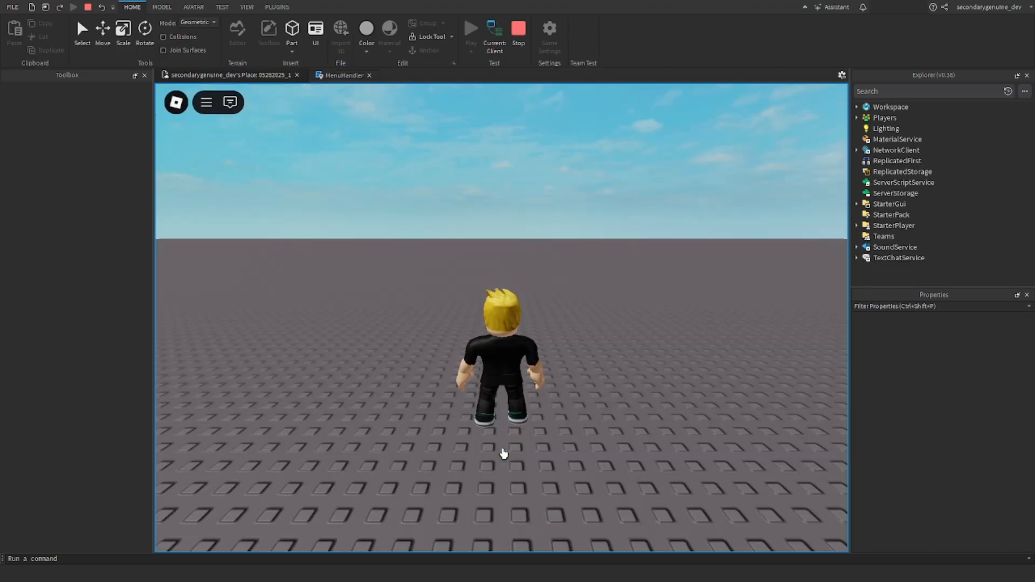
right_drag(532, 291, 532, 291)
key(s)
scroll(532, 291, up, 3)
scroll(532, 291, down, 3)
key(w)
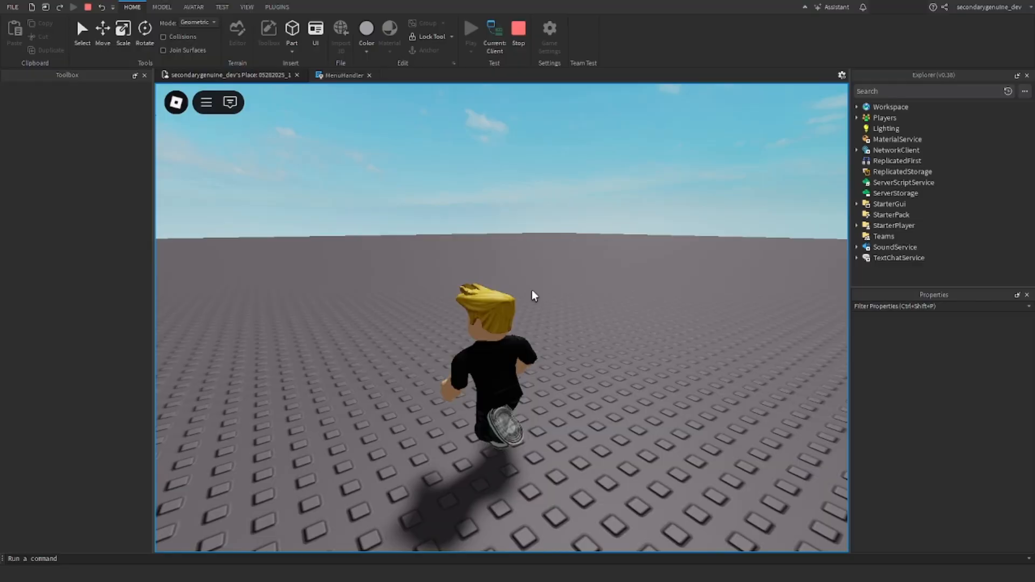
key(s)
click(514, 32)
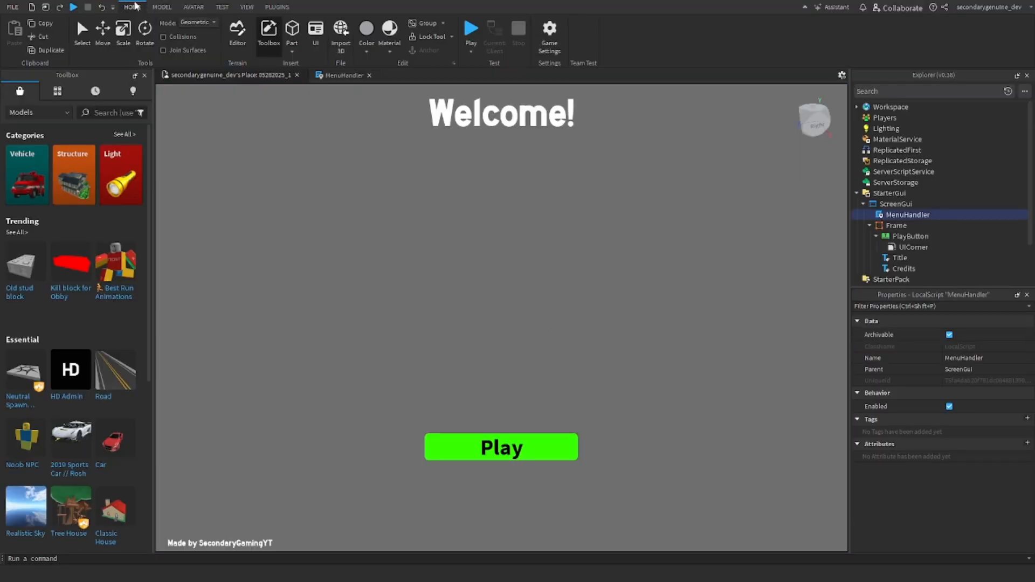
- Run the playtest again, leave the welcome menu with the Play button, and move the character backward
click(75, 7)
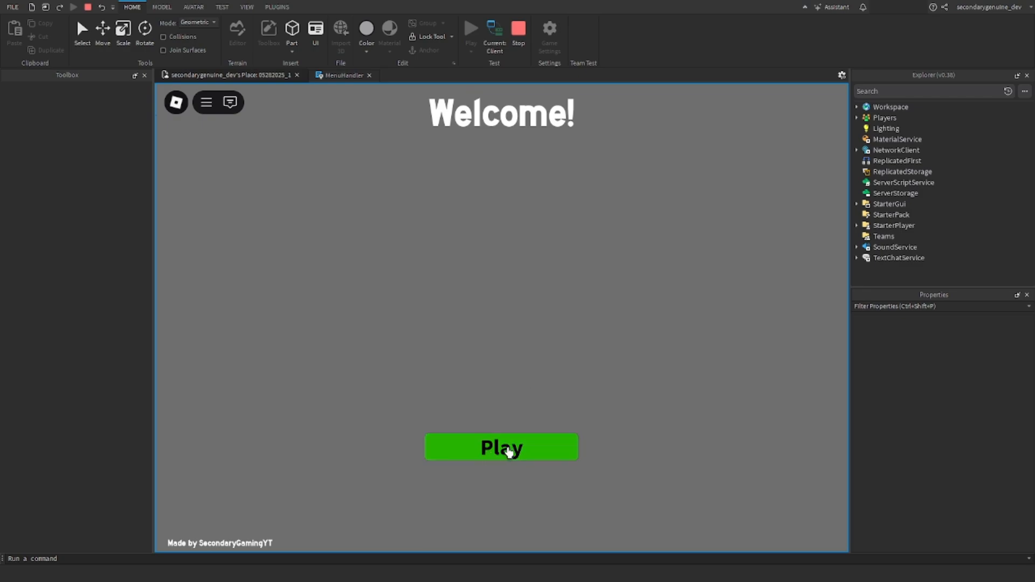
click(507, 450)
key(s)
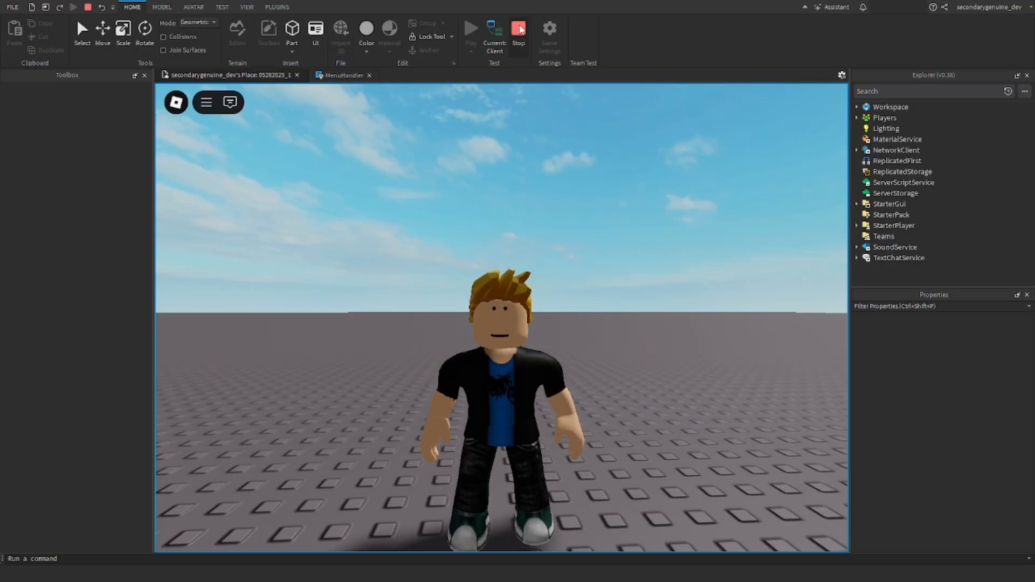
- Stop the playtest and examine the properties of the PlayButton and StarterGui
click(519, 29)
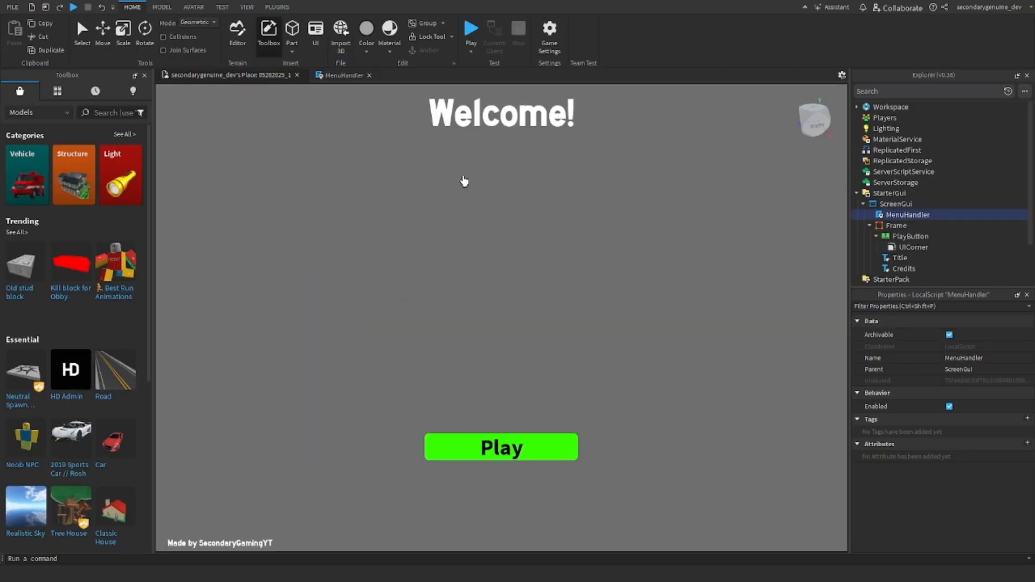
click(876, 236)
click(907, 238)
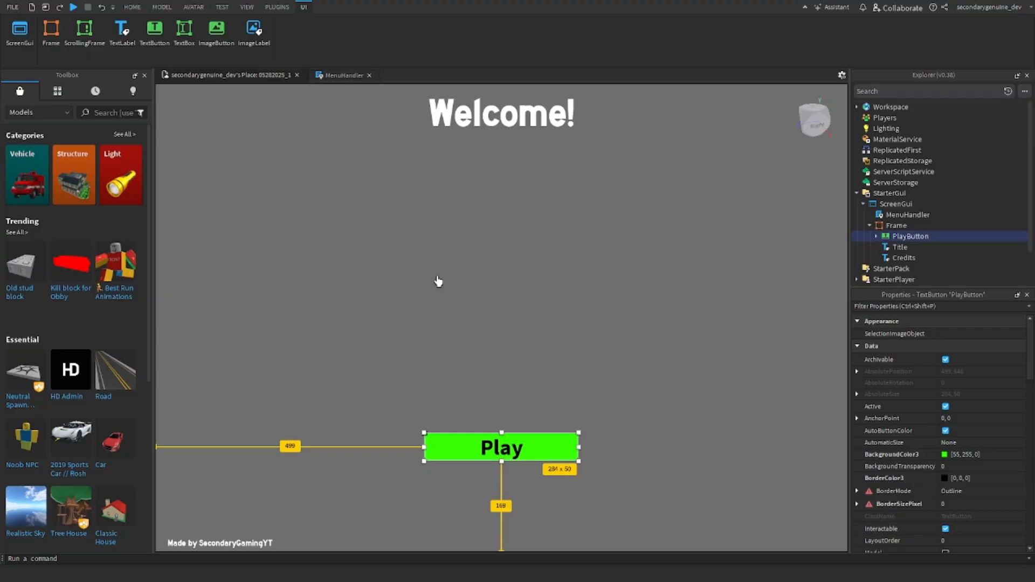
click(934, 193)
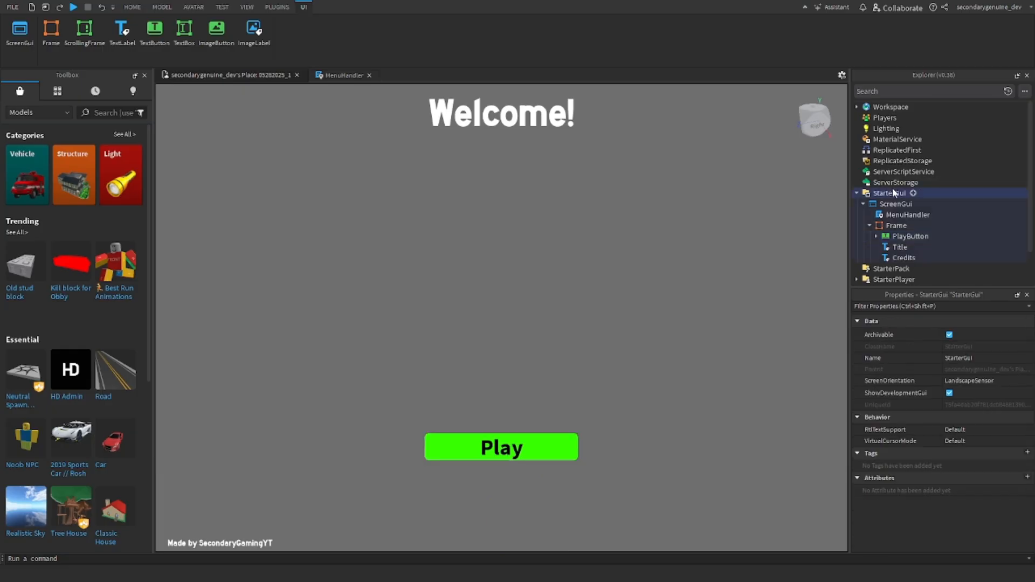
click(913, 226)
click(917, 237)
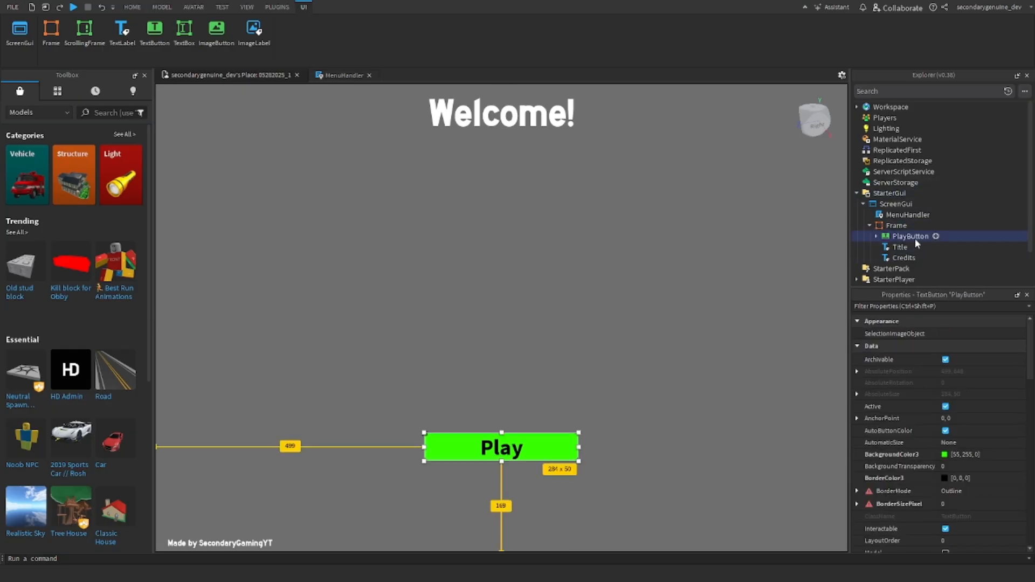
scroll(914, 435, down, 5)
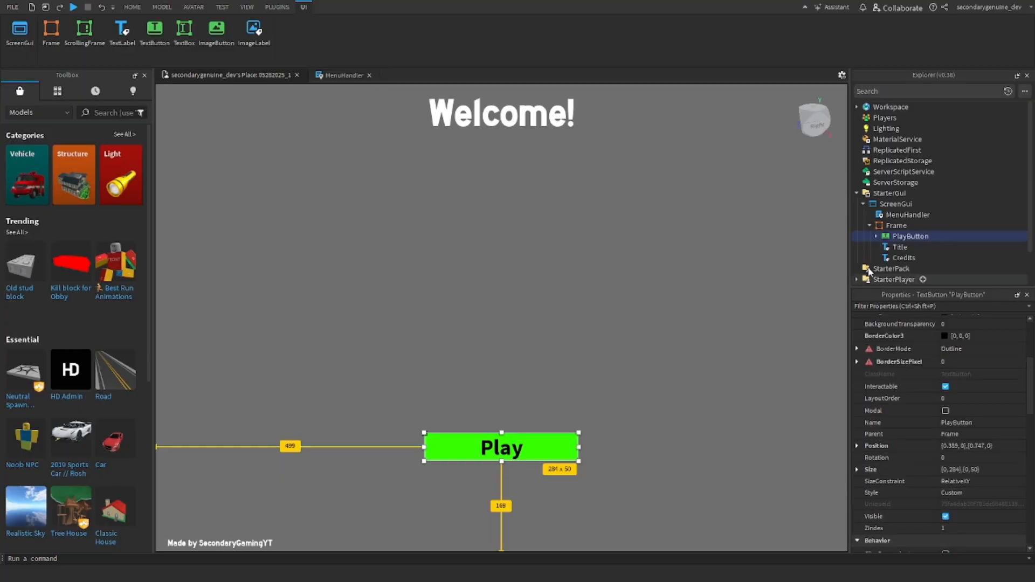
- Turn off both IgnoreGuiInset and Enabled for the ScreenGui
click(911, 205)
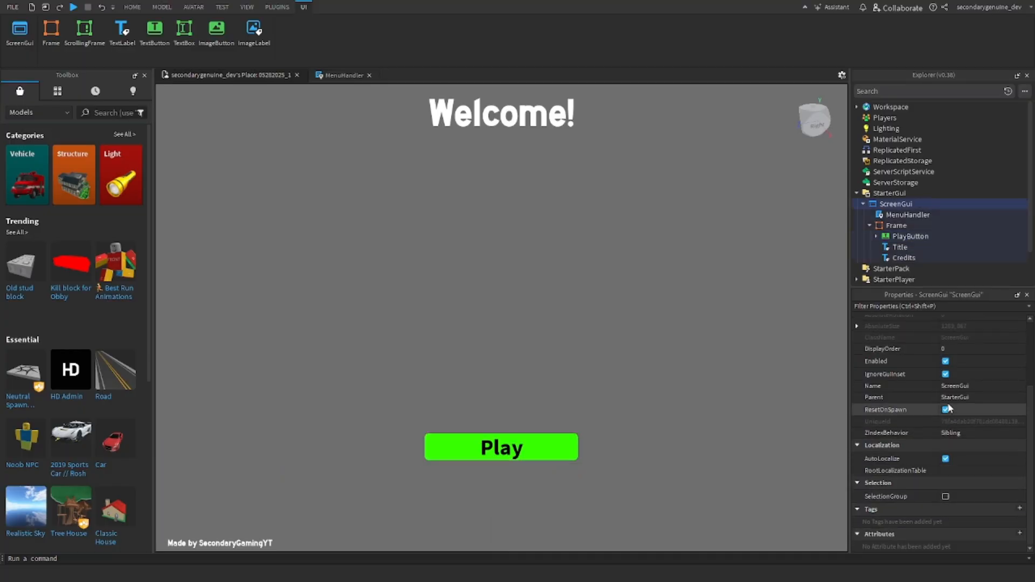
scroll(951, 426, up, 3)
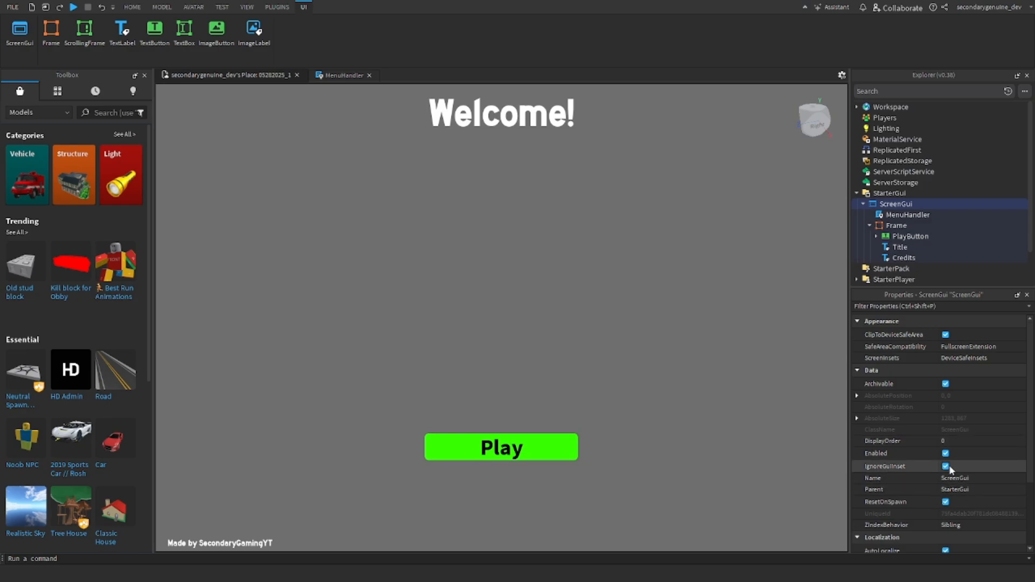
click(946, 467)
click(946, 453)
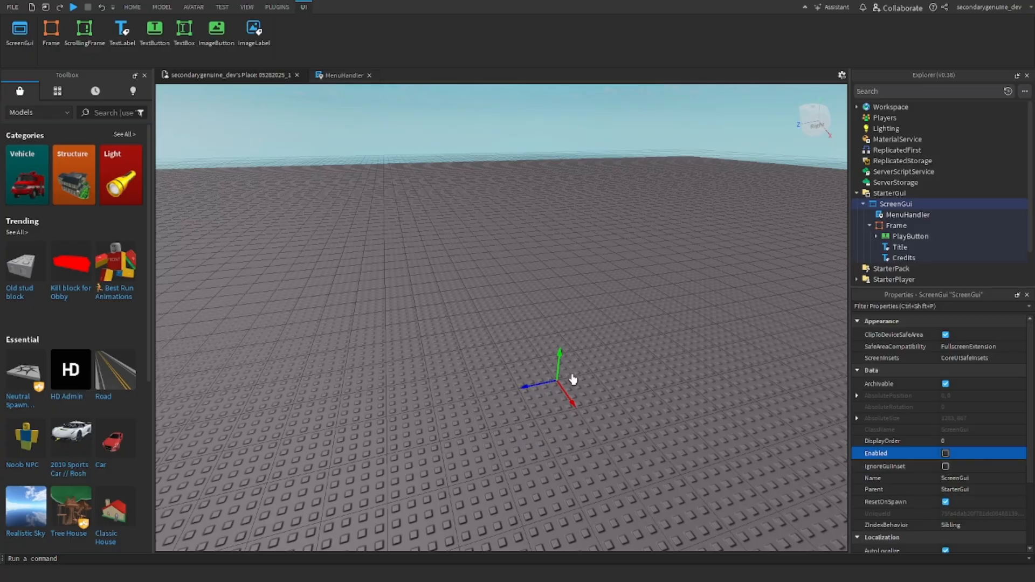
- Check the welcome menu's screen coverage in a short playtest and turn the ScreenGui's IgnoreGuiInset back on
click(73, 7)
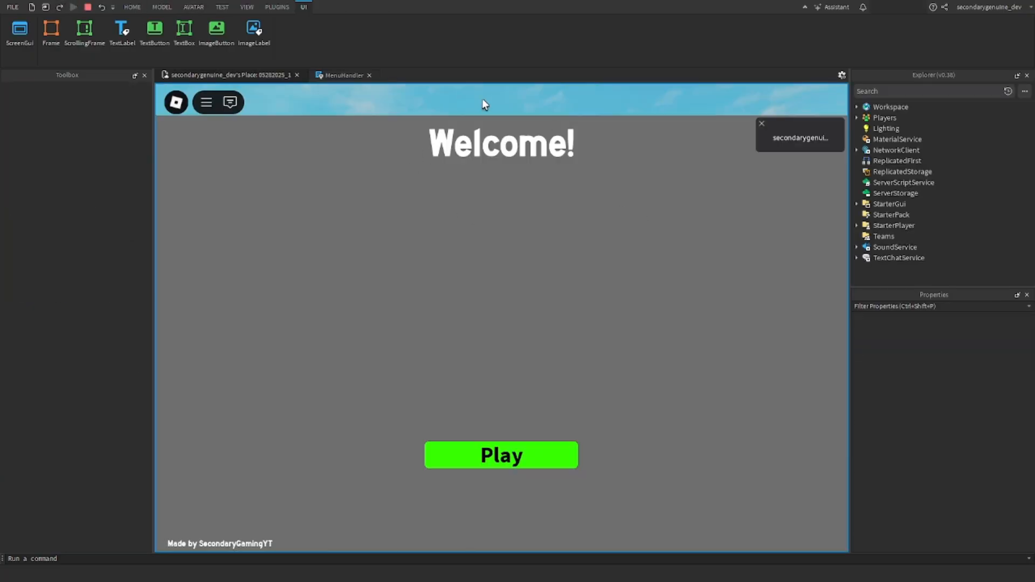
click(87, 7)
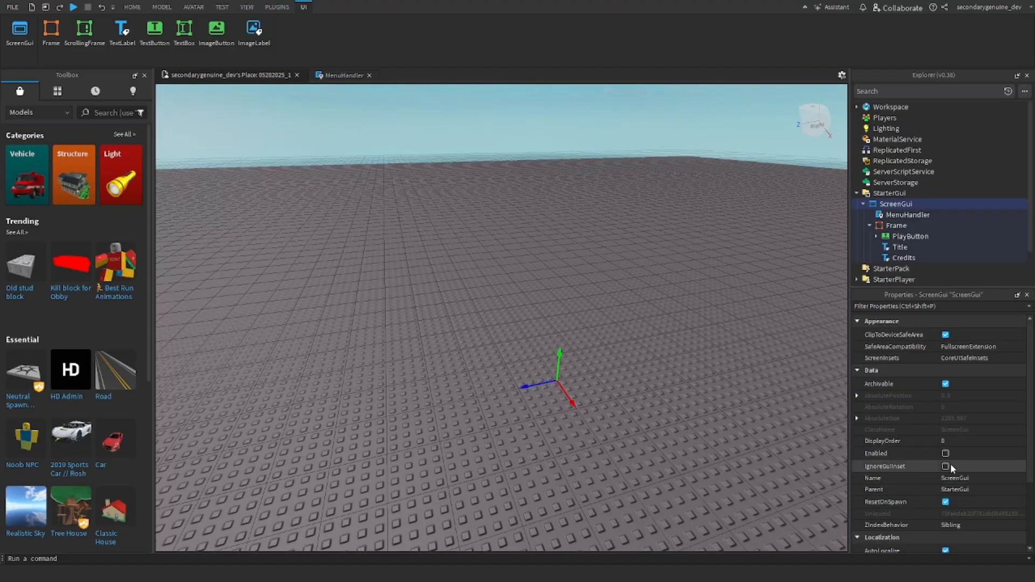
click(945, 466)
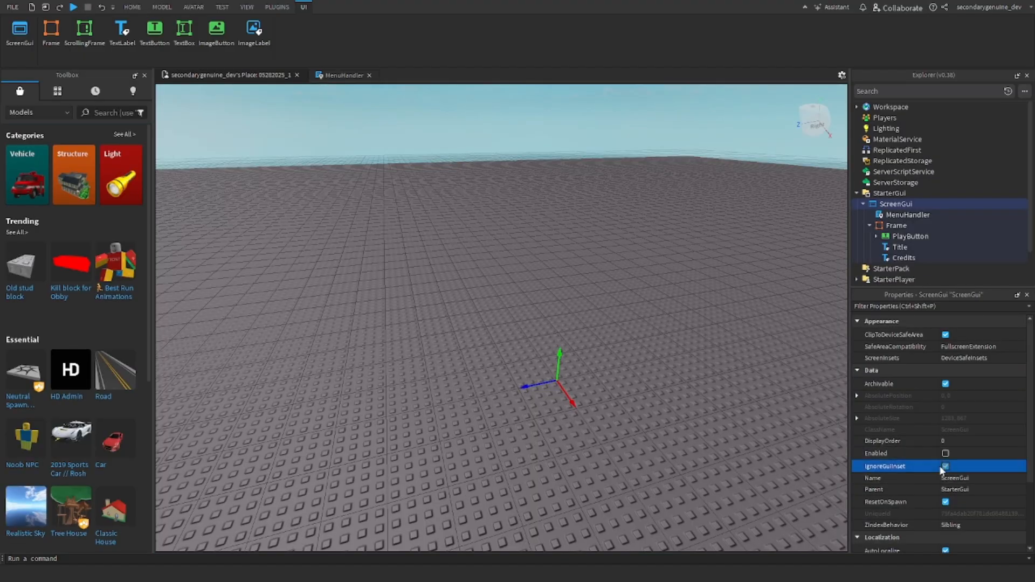
- Playtest the place with IgnoreGuiInset on, leave the welcome menu with the Play button, and move the character backward
click(73, 7)
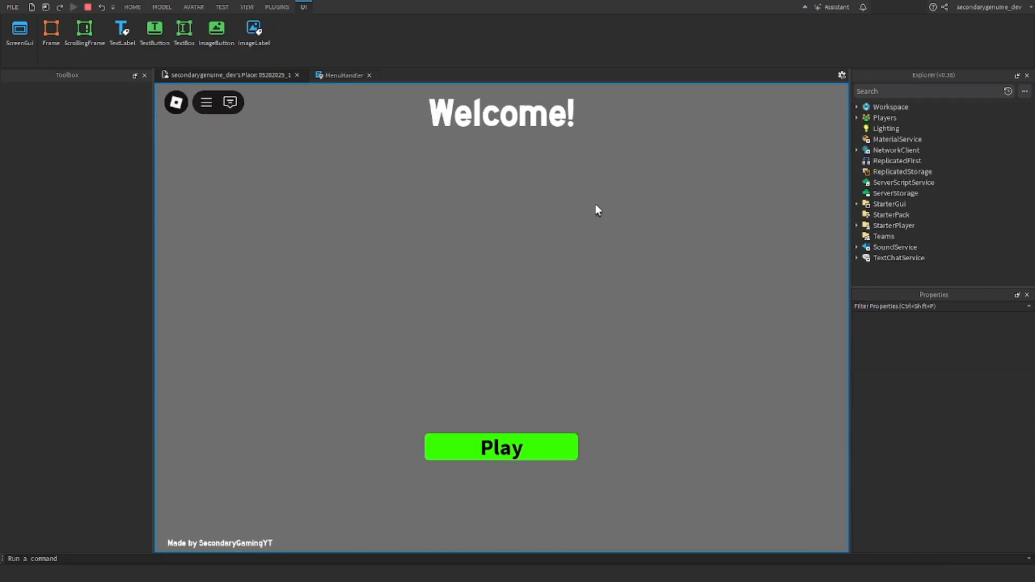
click(507, 447)
key(s)
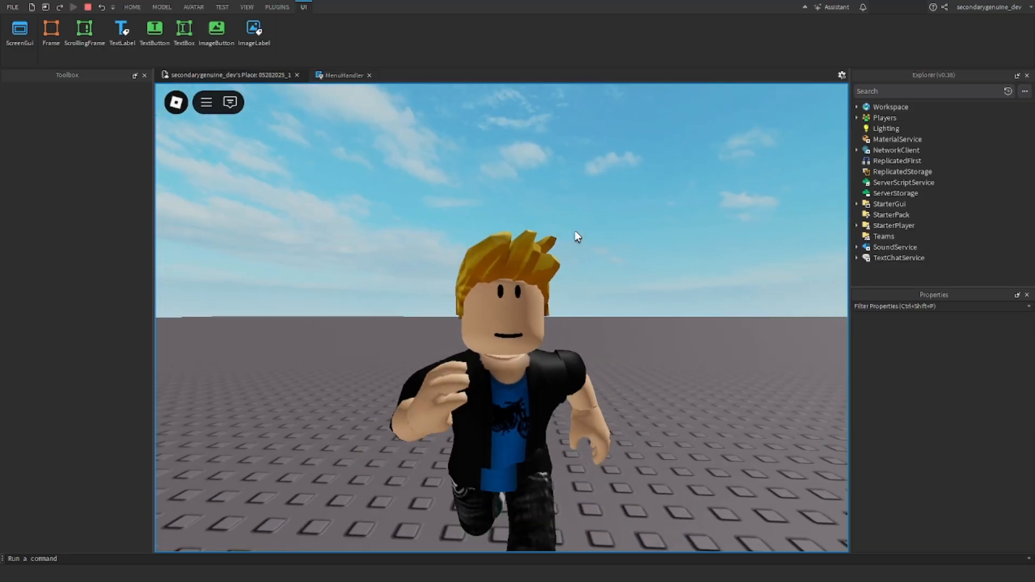
scroll(570, 231, up, 1)
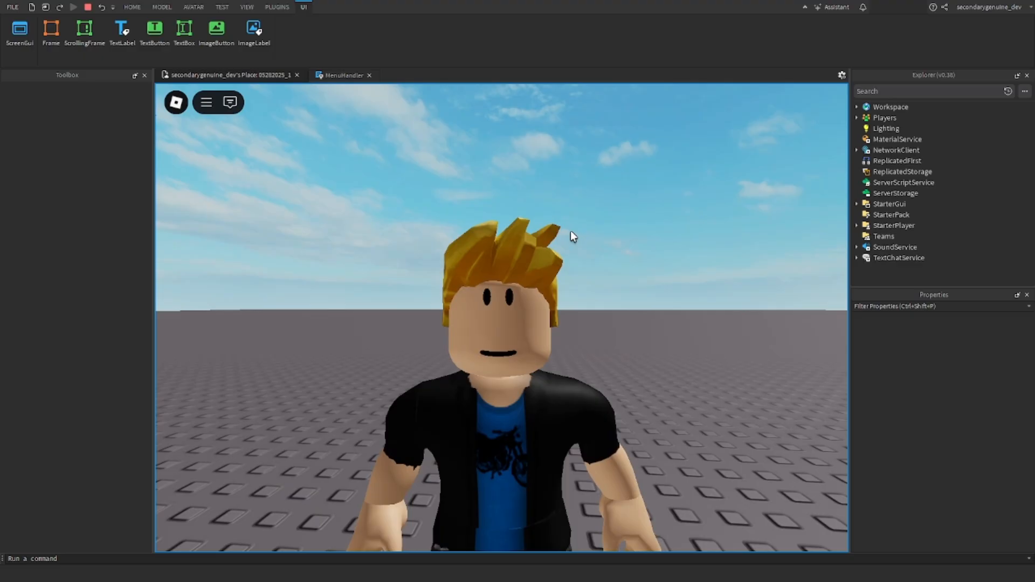
key(s)
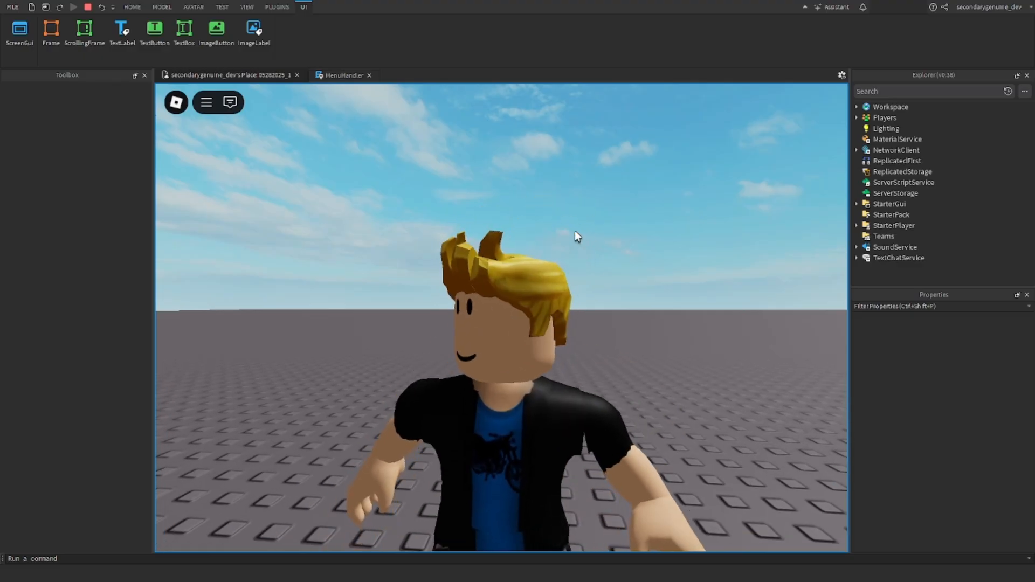
scroll(574, 232, up, 1)
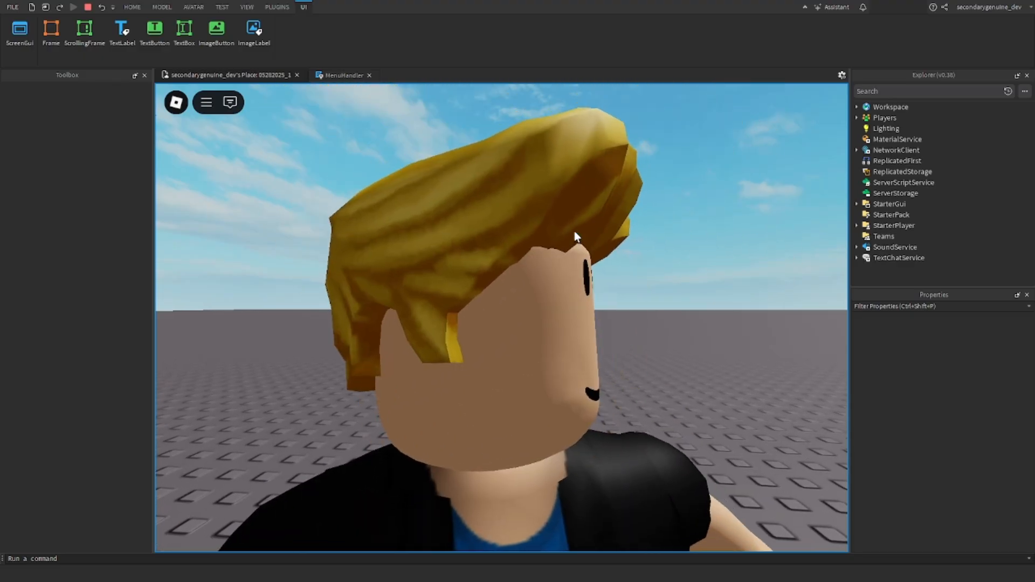
scroll(575, 231, down, 1)
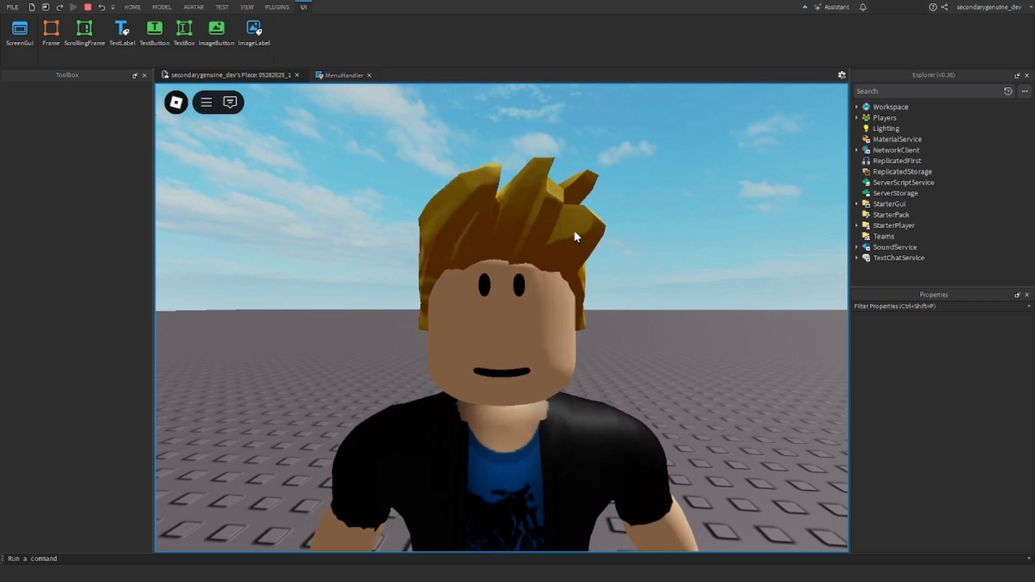
scroll(574, 230, down, 2)
scroll(574, 231, up, 2)
scroll(574, 231, down, 1)
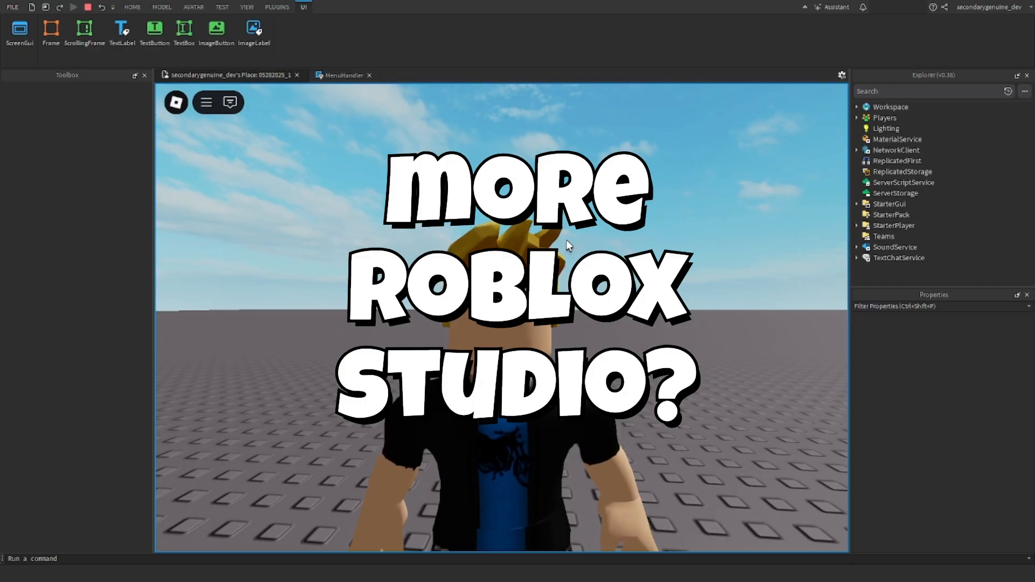
scroll(567, 240, down, 3)
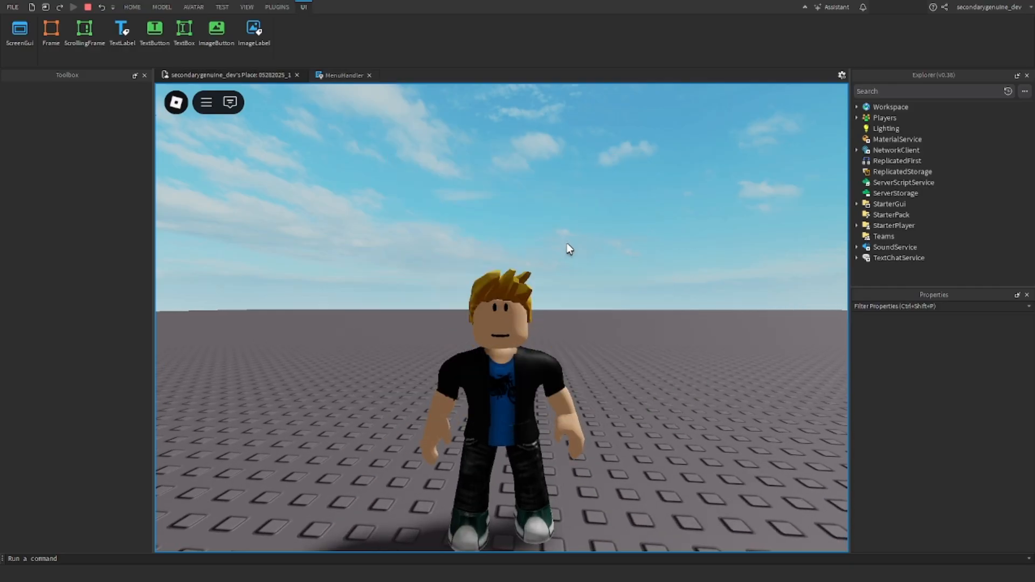
key(w)
key(s)
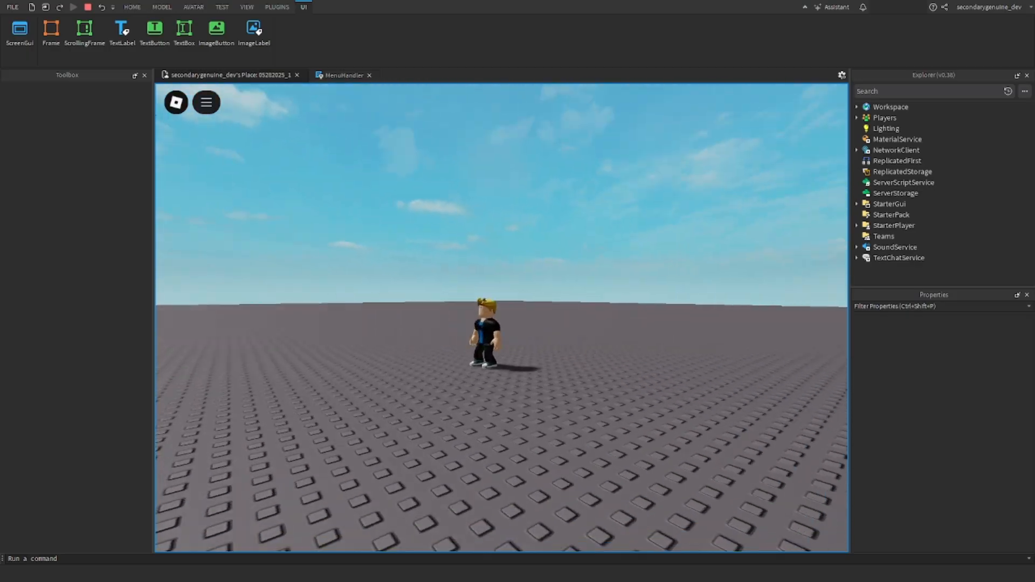